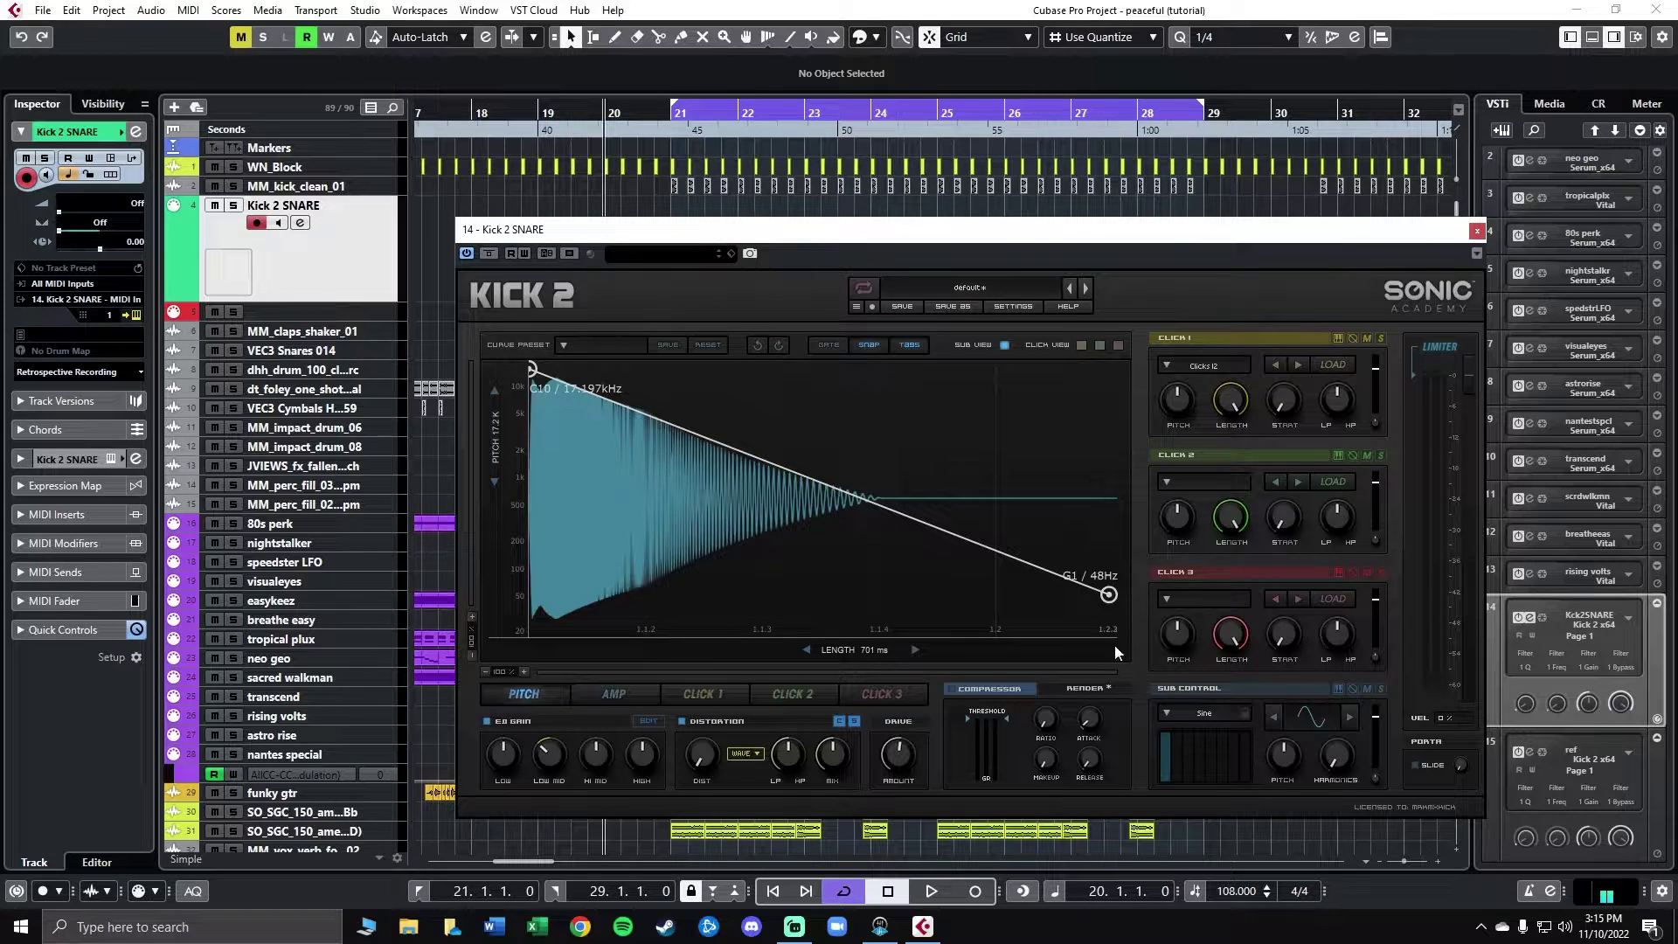
Step: Examine the Kick 2 amp, Click 1, Click 2 and pitch envelopes, and briefly show the EQ editor
{"action": "left_click", "coordinate": [613, 695]}
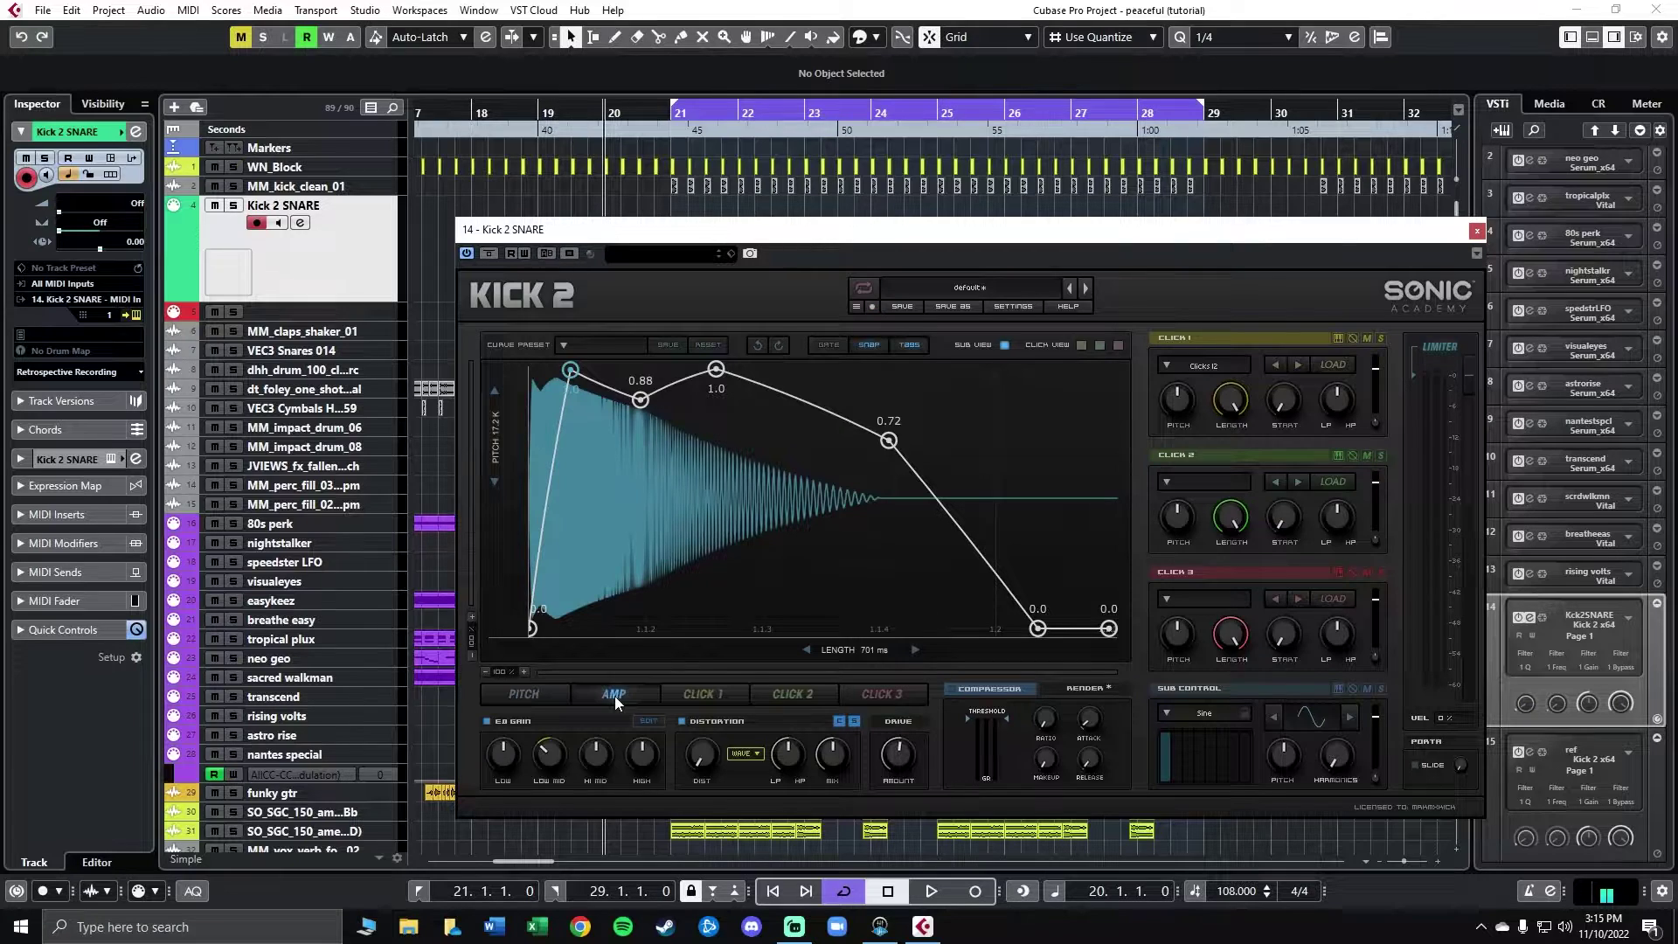
{"action": "left_click", "coordinate": [695, 695]}
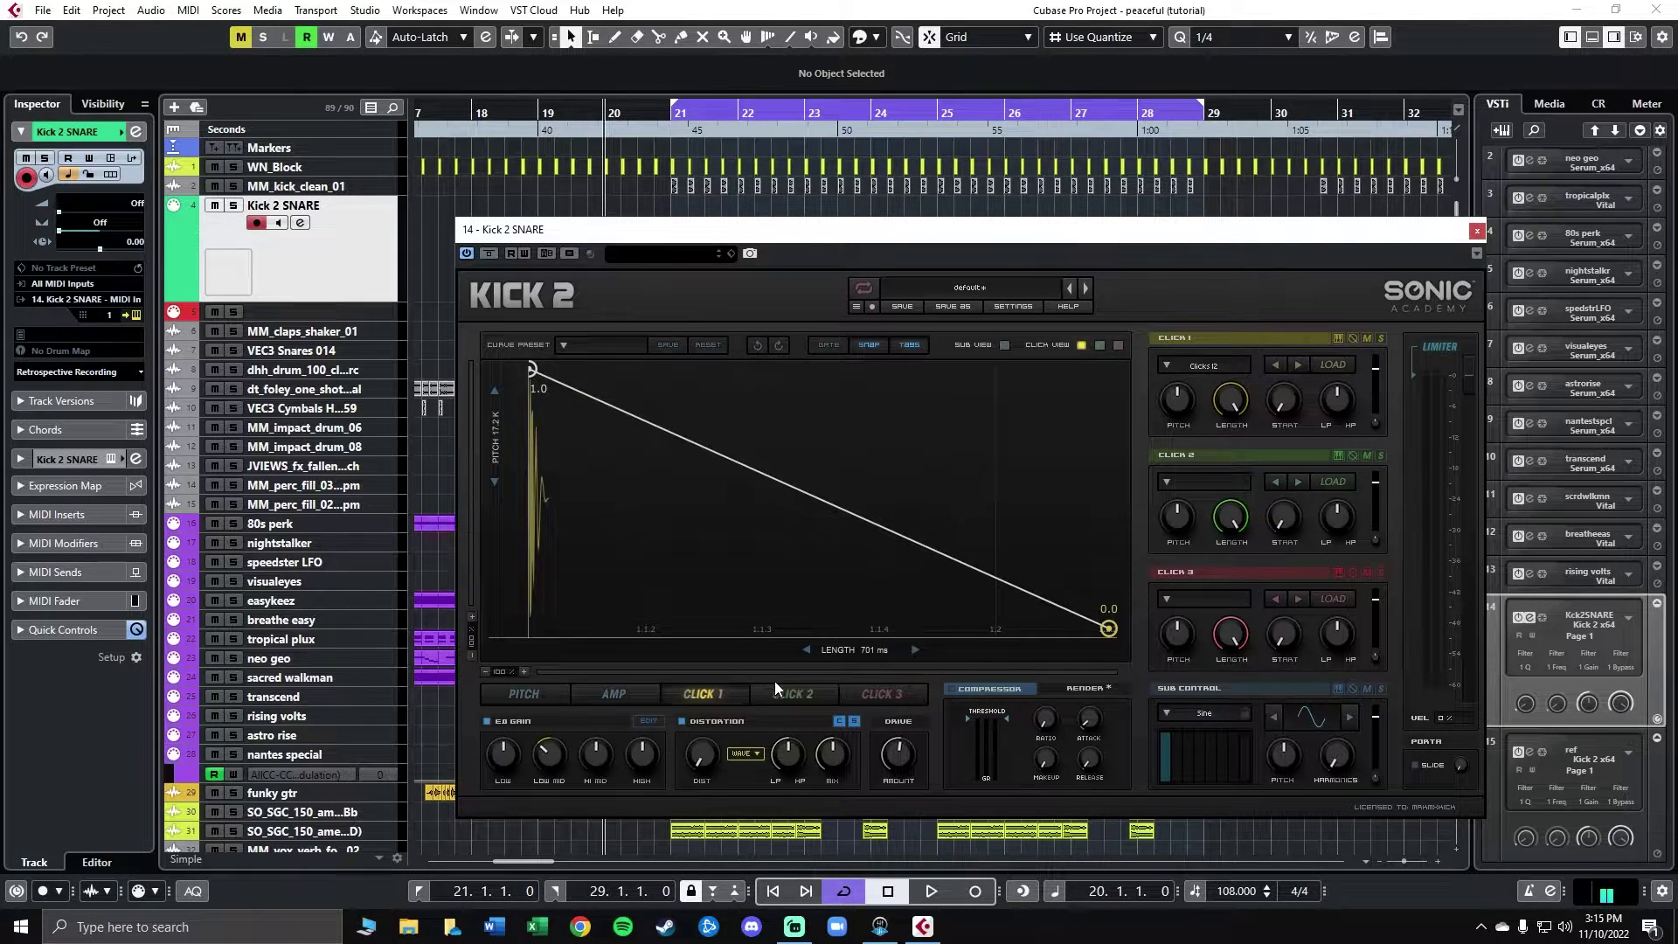
{"action": "left_click", "coordinate": [799, 695]}
{"action": "left_click", "coordinate": [712, 696]}
{"action": "left_click", "coordinate": [614, 696]}
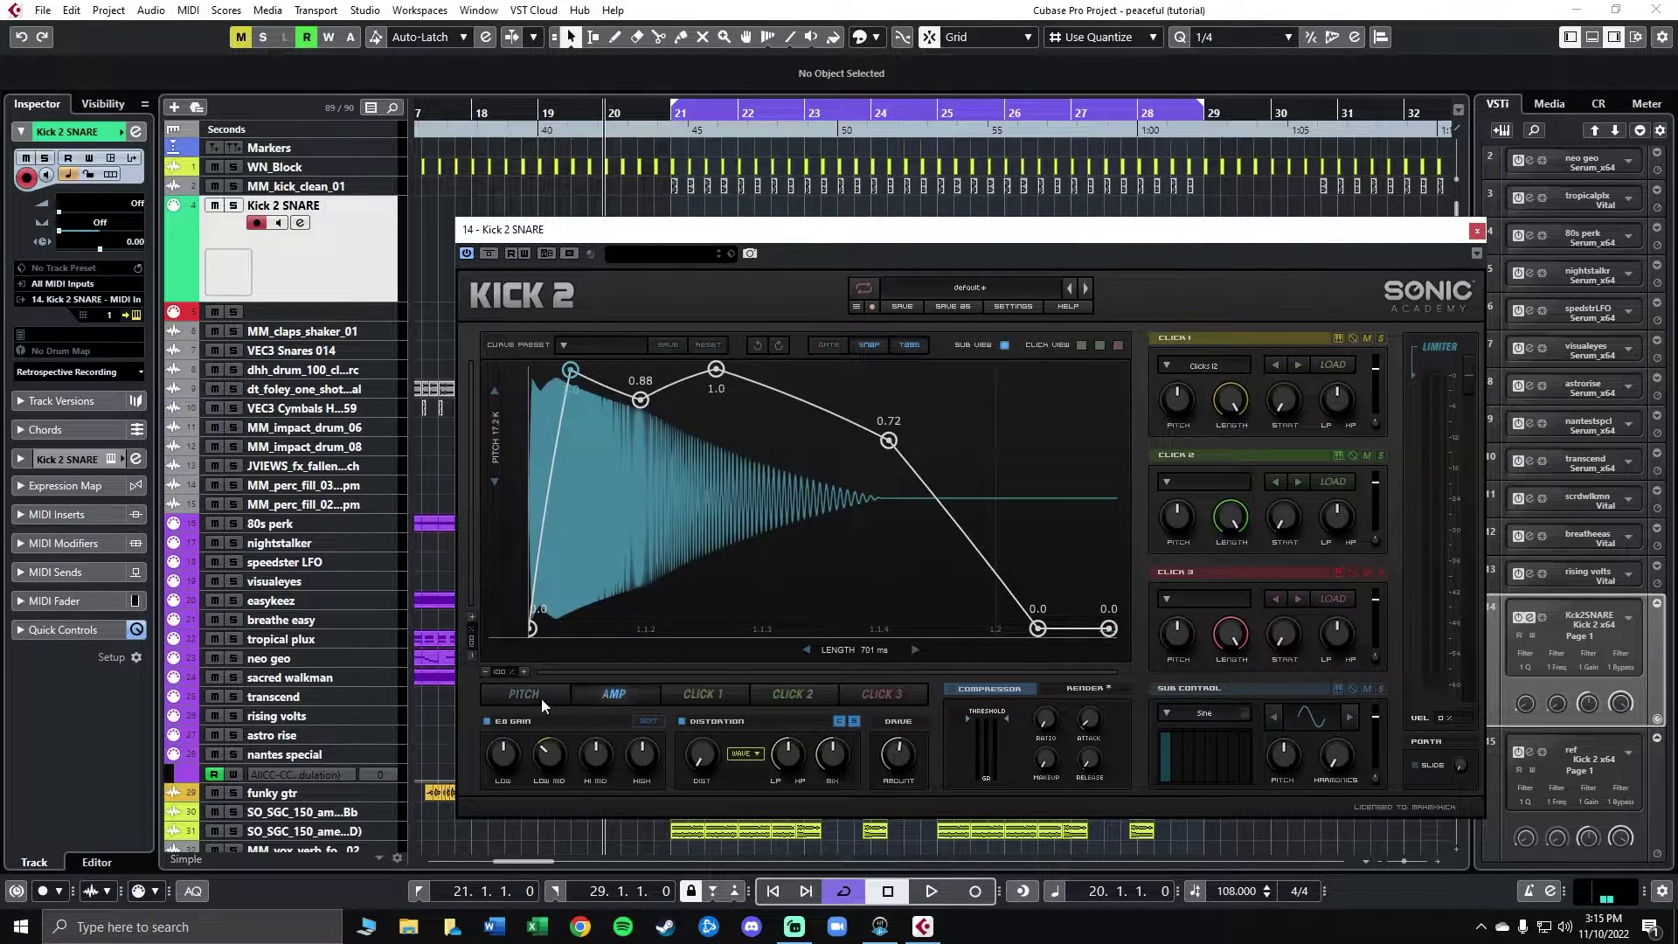
{"action": "left_click", "coordinate": [541, 699]}
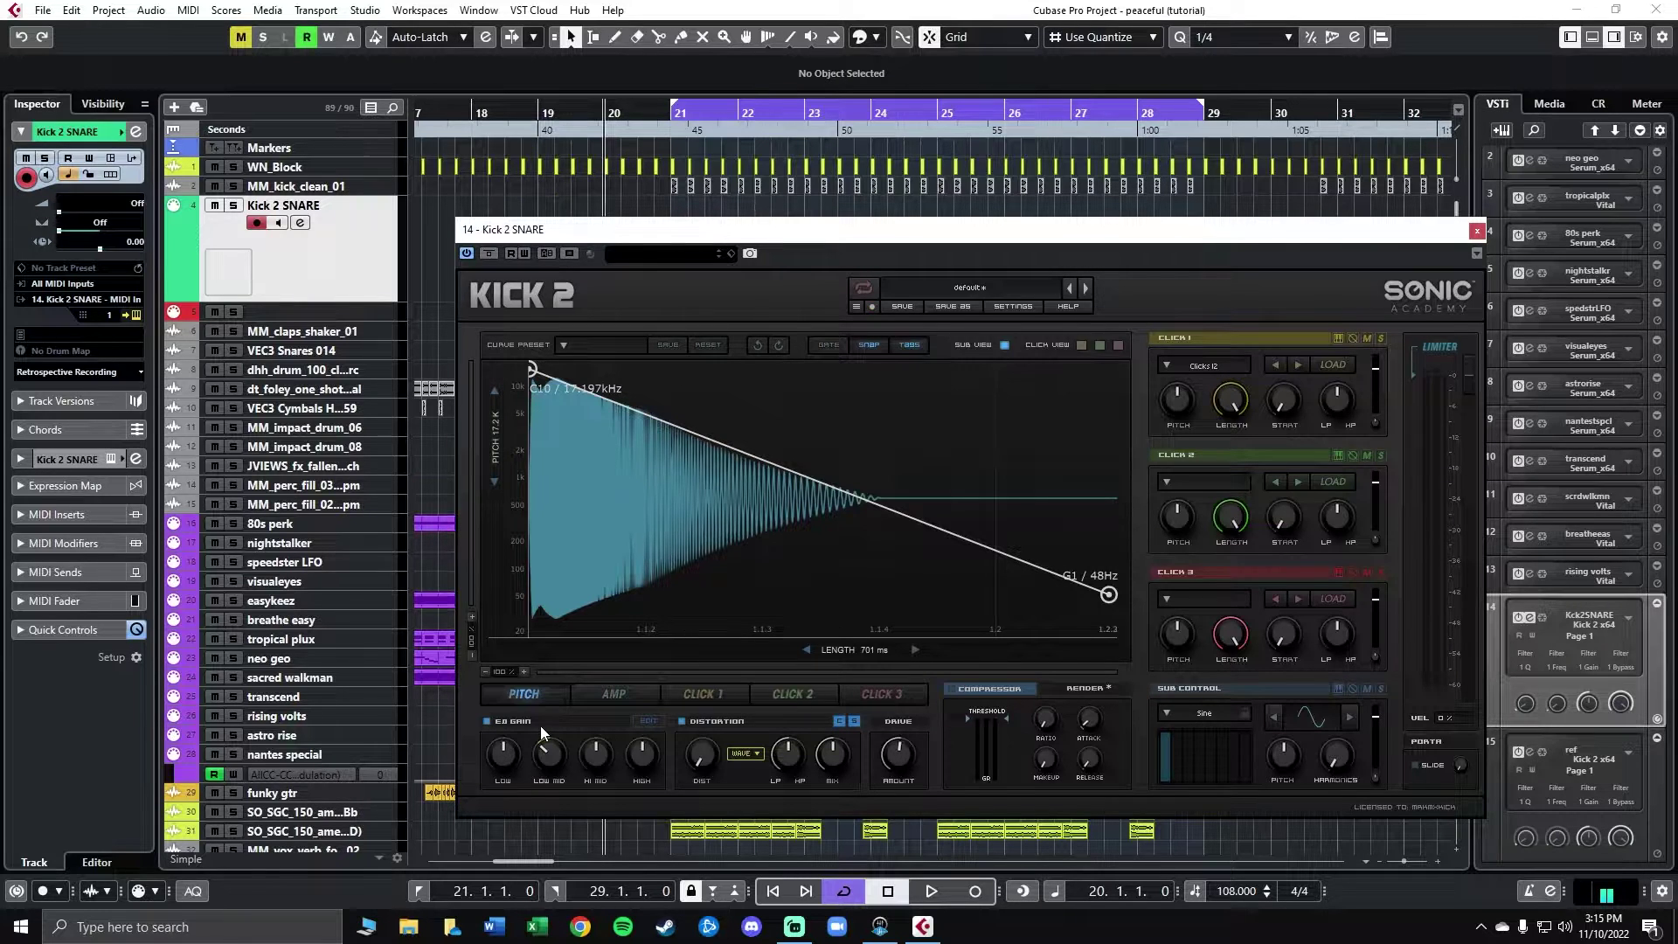
{"action": "left_click", "coordinate": [647, 724]}
{"action": "left_click", "coordinate": [647, 724]}
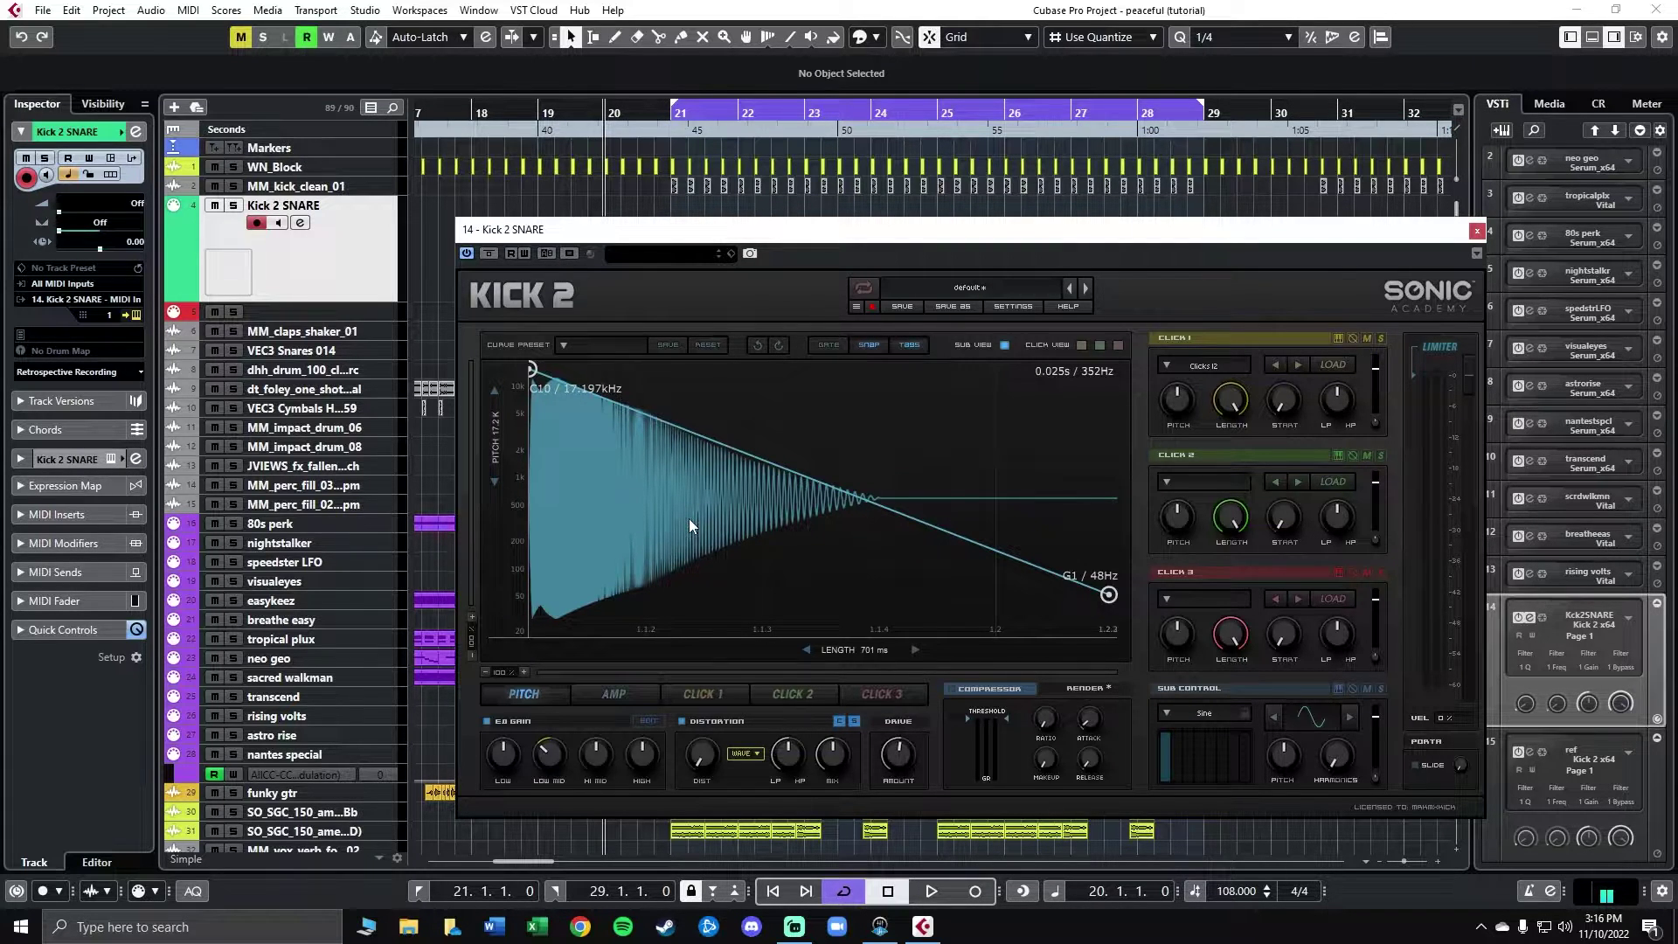
Step: Raise the pitch envelope's upper range to 20.0 kHz and shorten the envelope length to 607 ms
{"action": "mouse_move", "coordinate": [493, 420]}
{"action": "left_mouse_down"}
{"action": "mouse_move", "coordinate": [493, 494]}
{"action": "mouse_move", "coordinate": [493, 398]}
{"action": "left_mouse_up"}
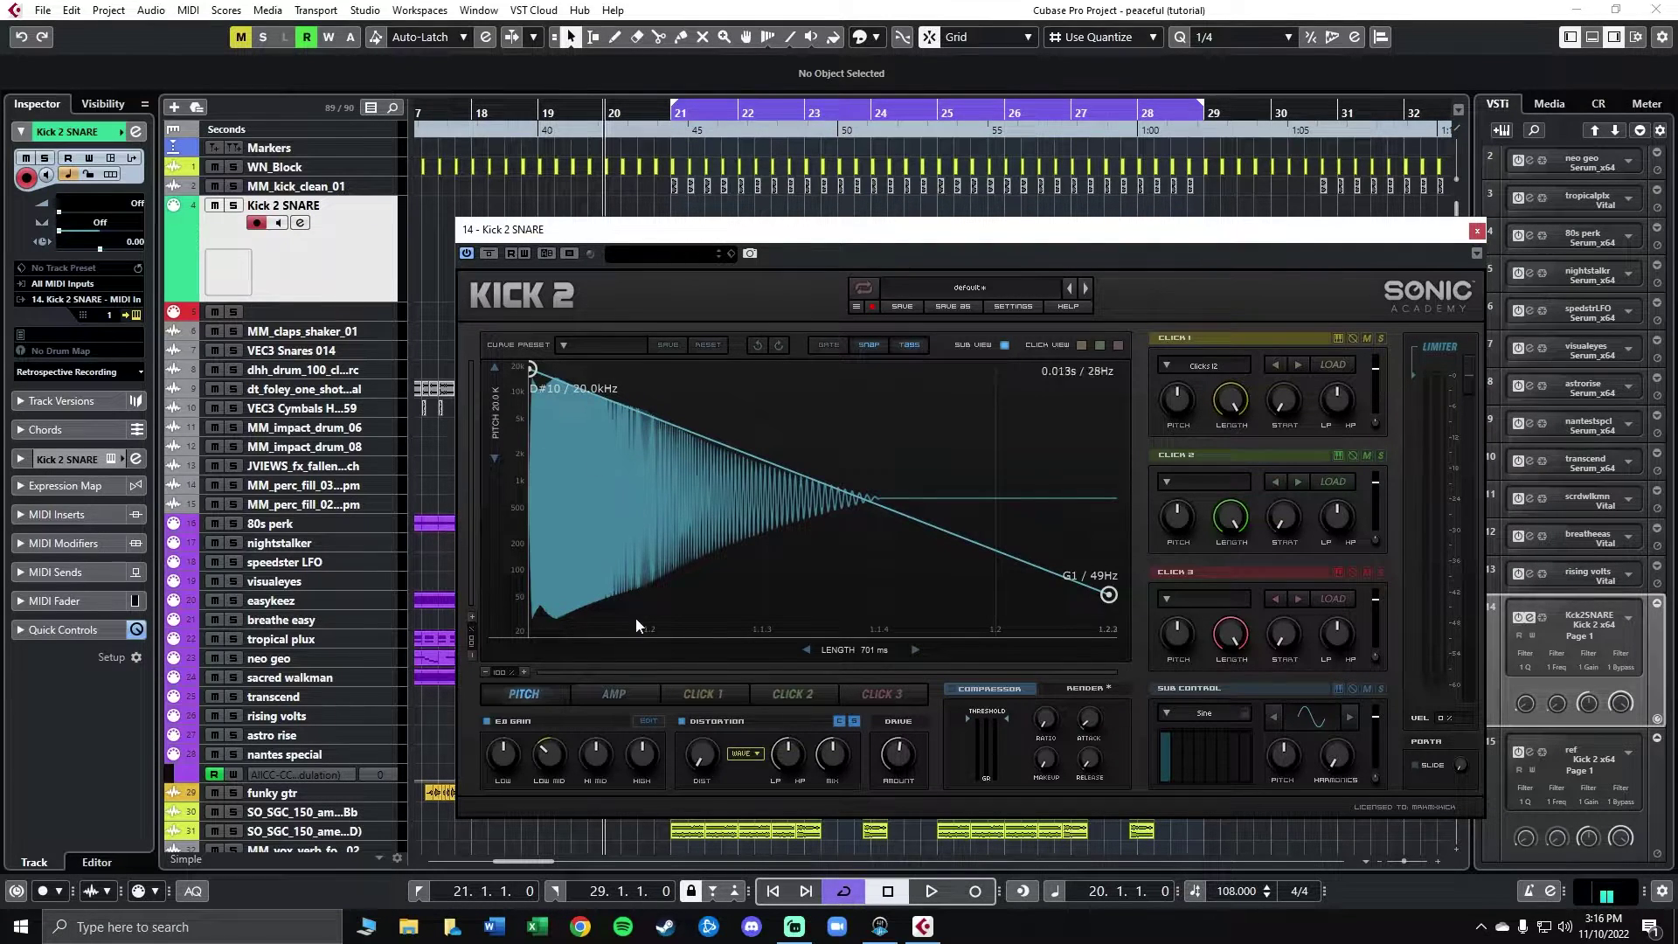
{"action": "mouse_move", "coordinate": [858, 654]}
{"action": "left_mouse_down"}
{"action": "mouse_move", "coordinate": [857, 700]}
{"action": "mouse_move", "coordinate": [841, 651]}
{"action": "mouse_move", "coordinate": [979, 651]}
{"action": "mouse_move", "coordinate": [839, 652]}
{"action": "left_mouse_up"}
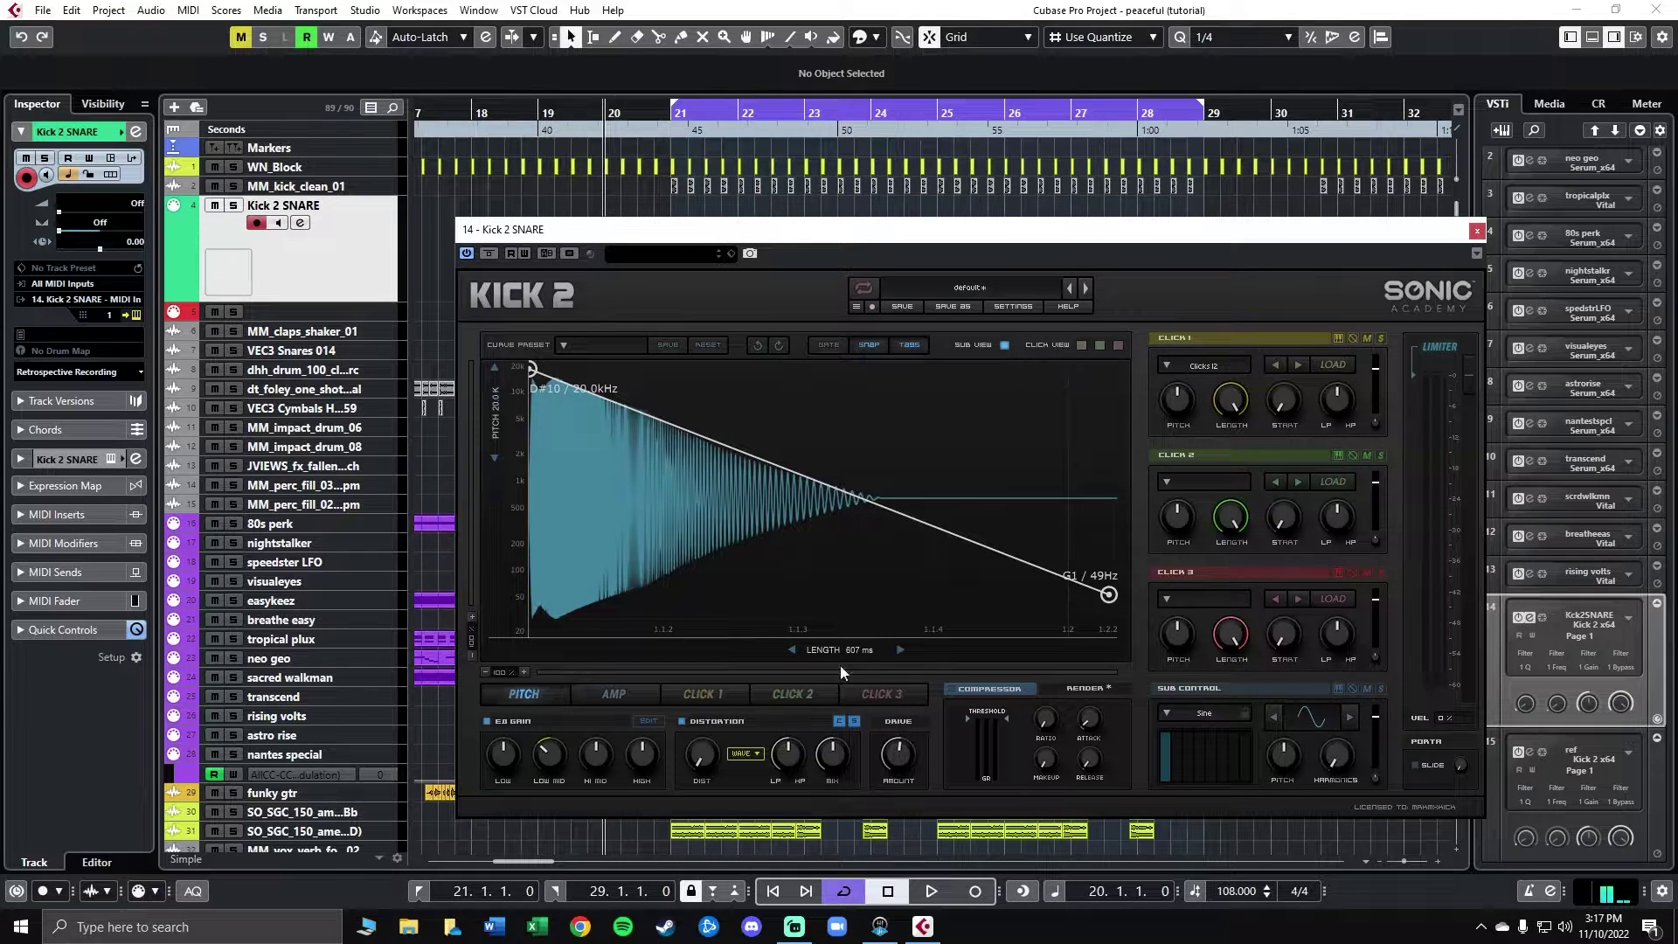
Step: Close the Kick 2 window and play the arrangement through the looped section up to about bar 25
{"action": "left_click", "coordinate": [1477, 229]}
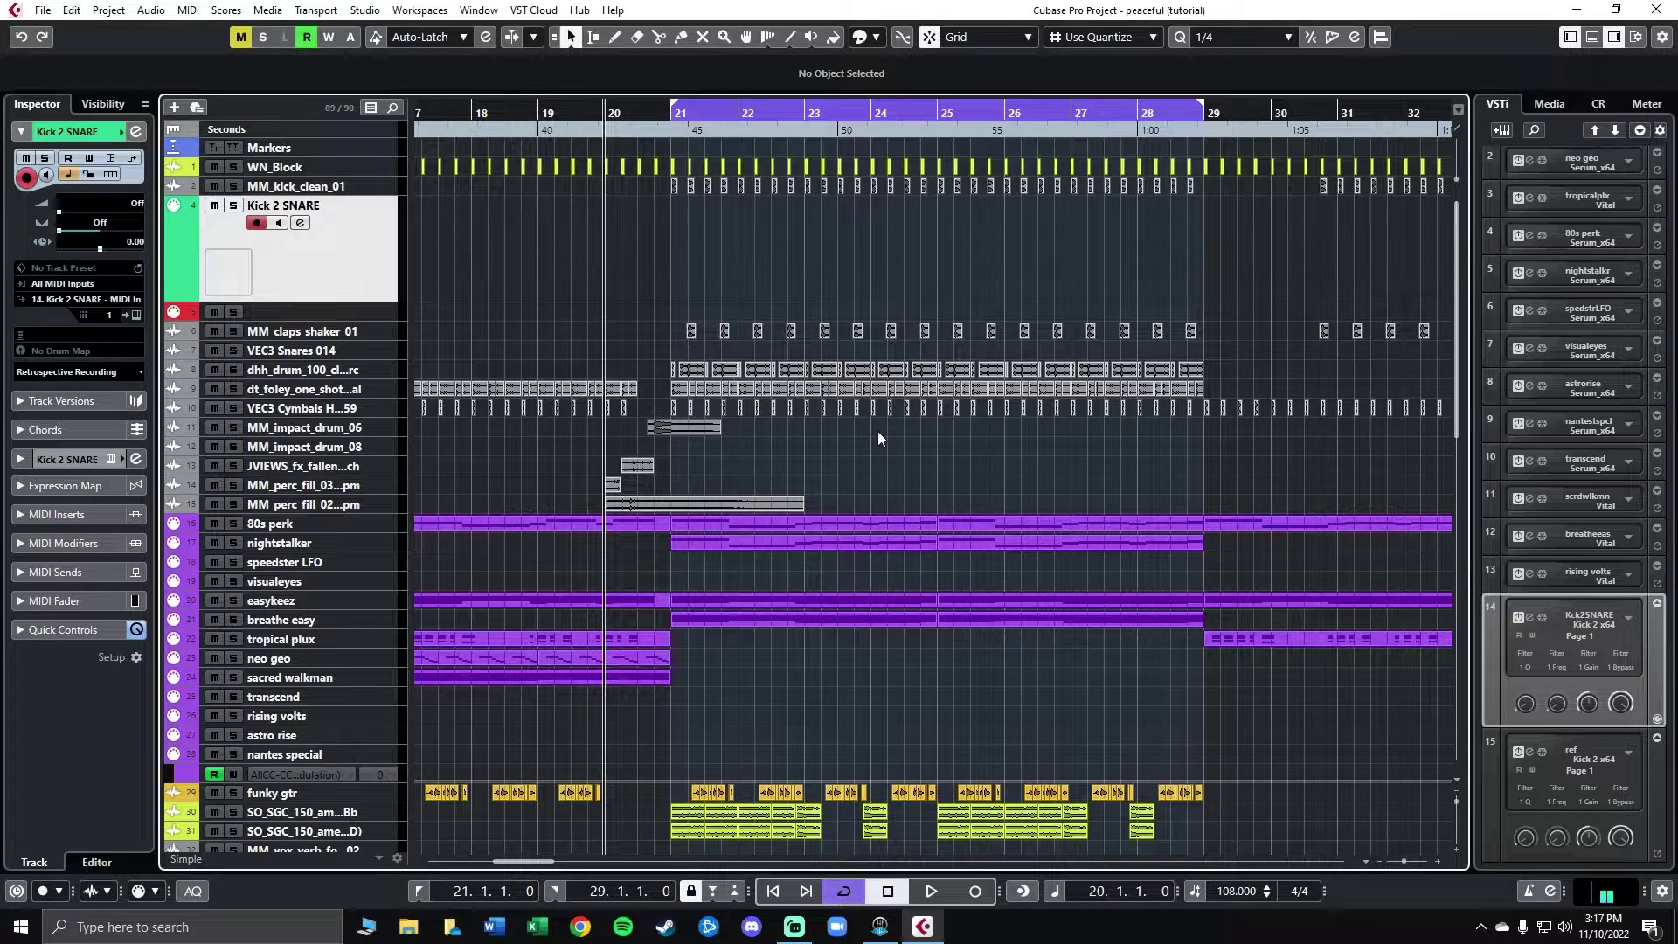
{"action": "key", "text": "space"}
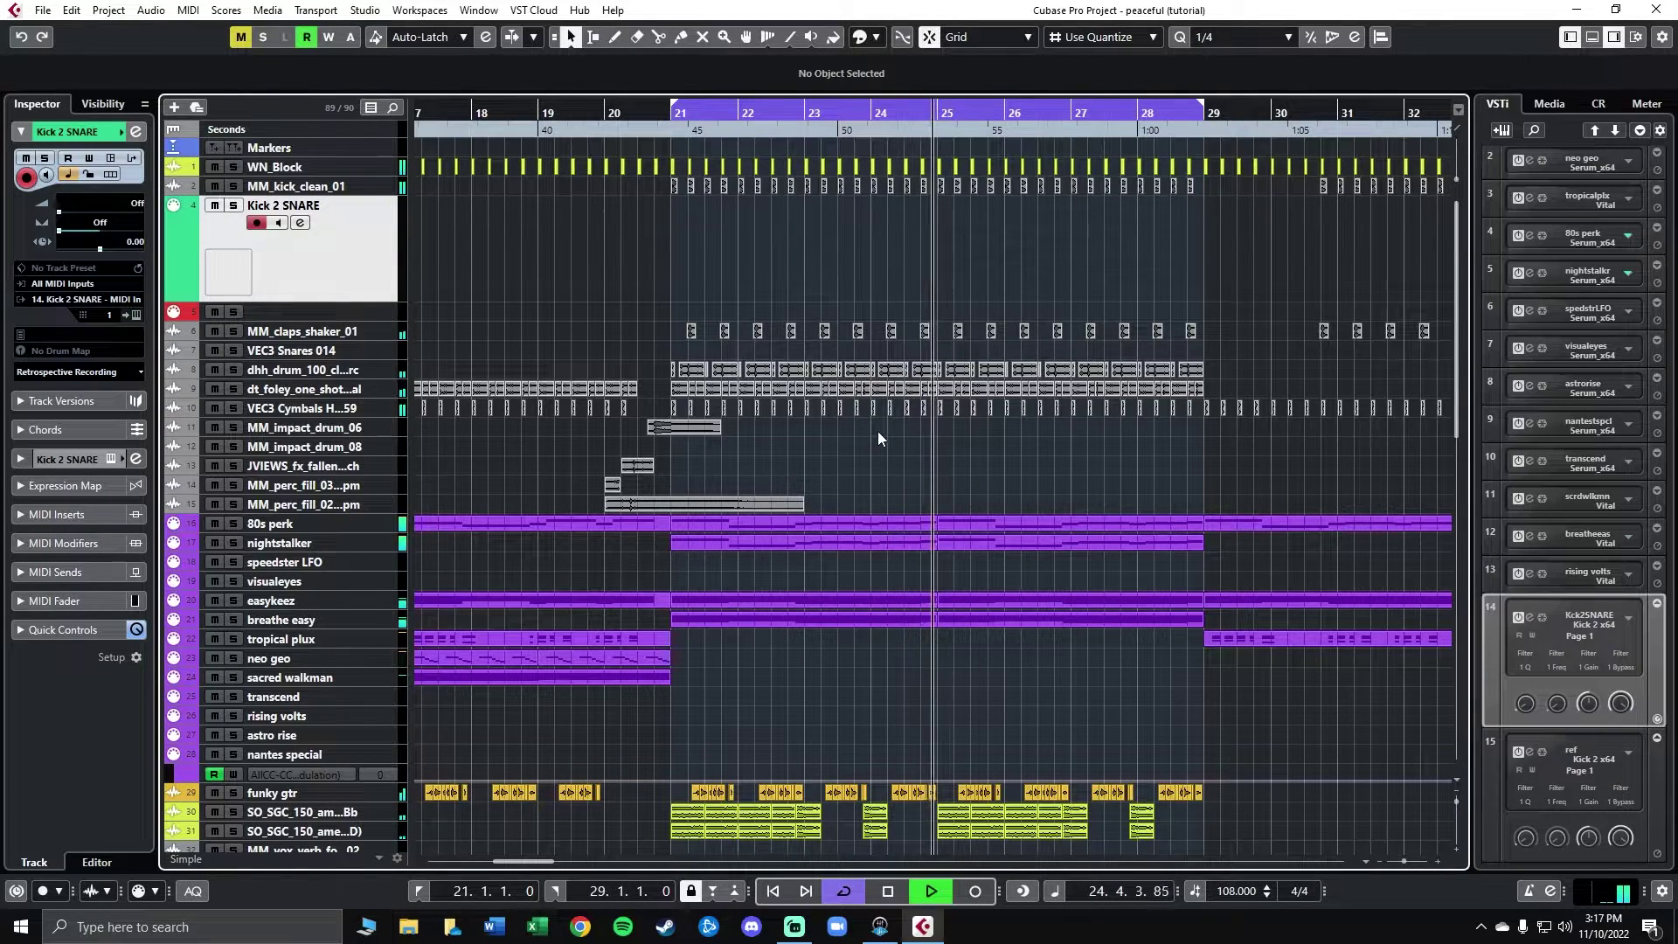
{"action": "key", "text": "space"}
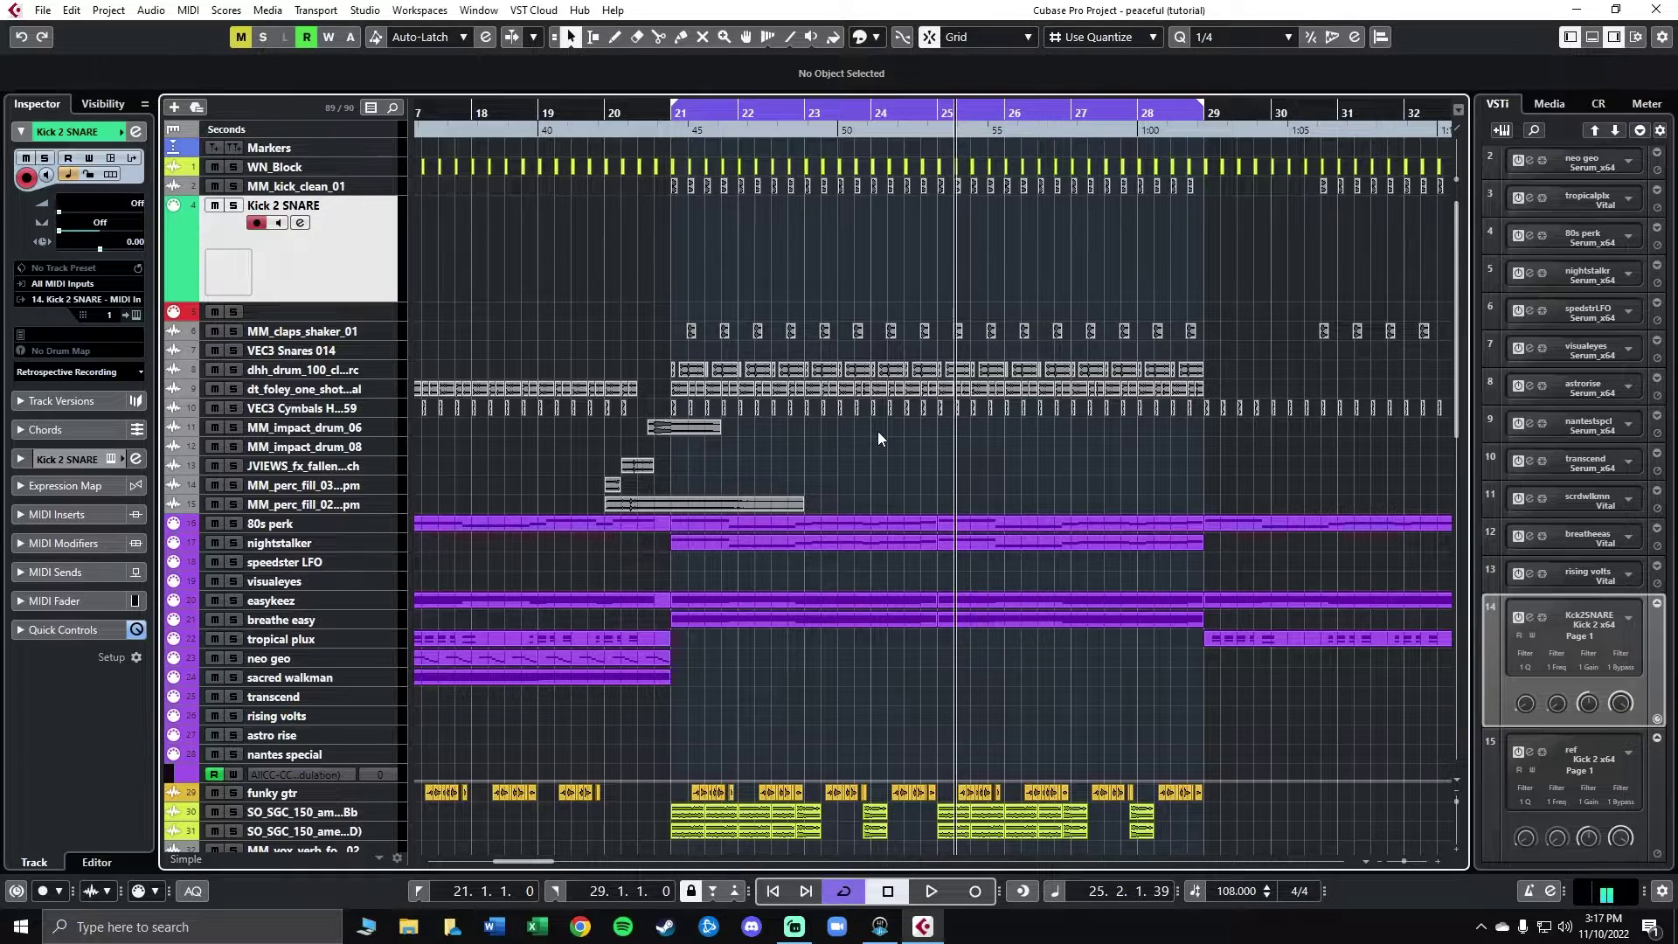
Step: Reopen the Kick 2 SNARE instrument and add two pitch envelope points, one early at about 233 Hz and one further along at about 49 Hz
{"action": "left_click", "coordinate": [135, 316]}
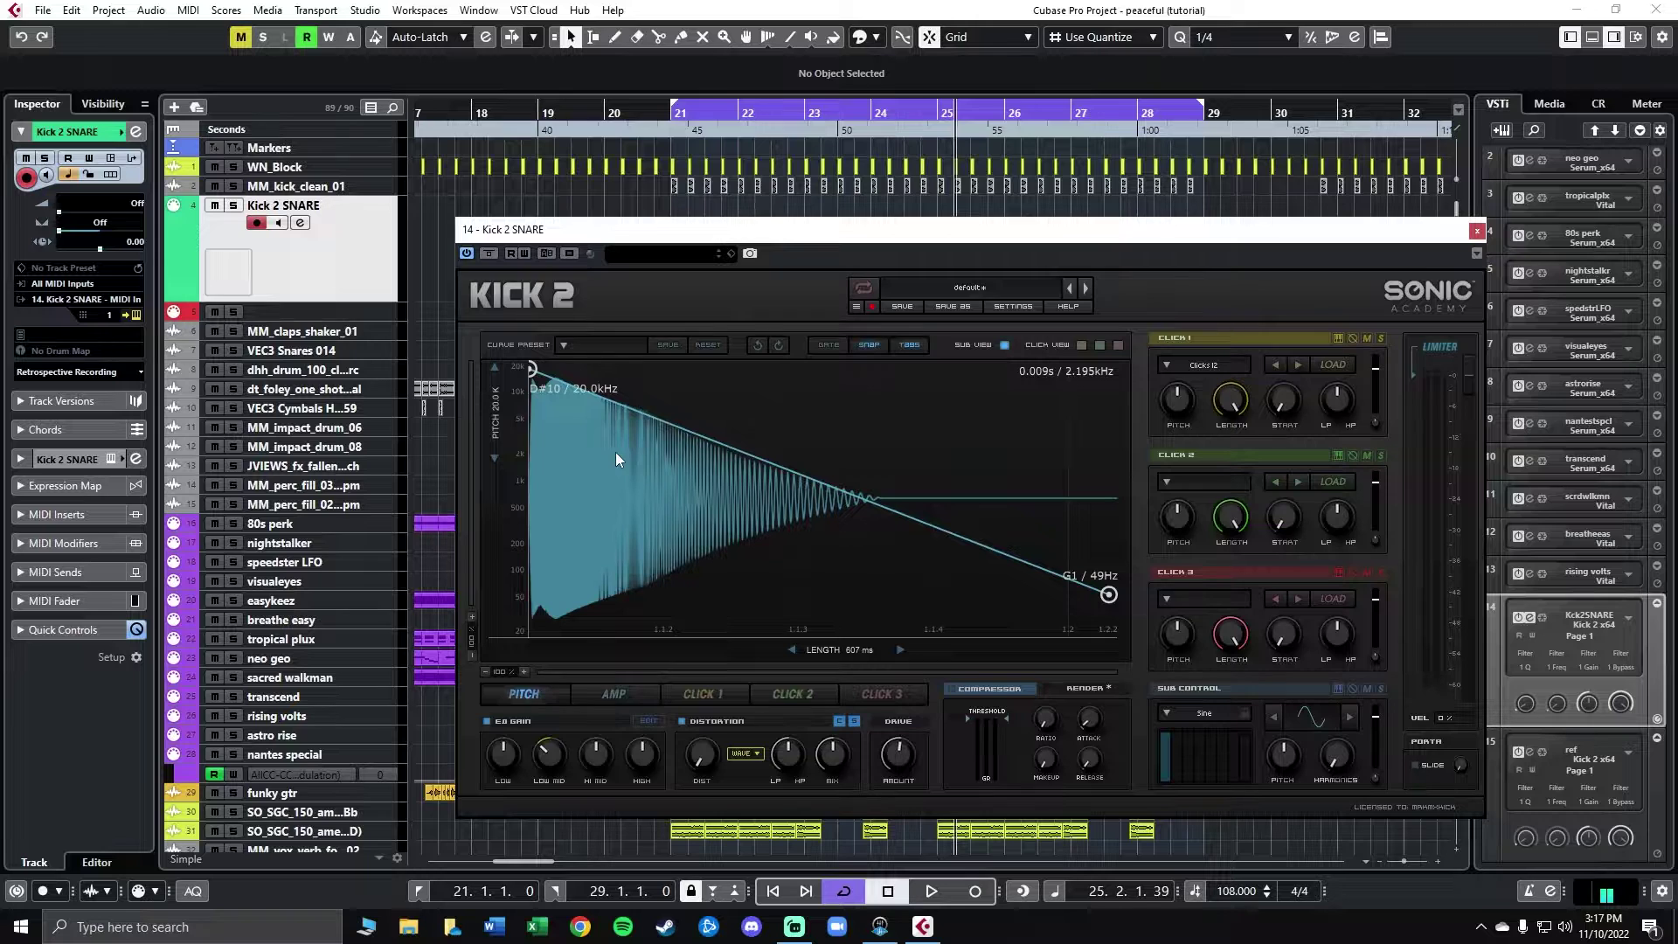
{"action": "left_click_drag", "start_coordinate": [668, 426], "coordinate": [654, 470]}
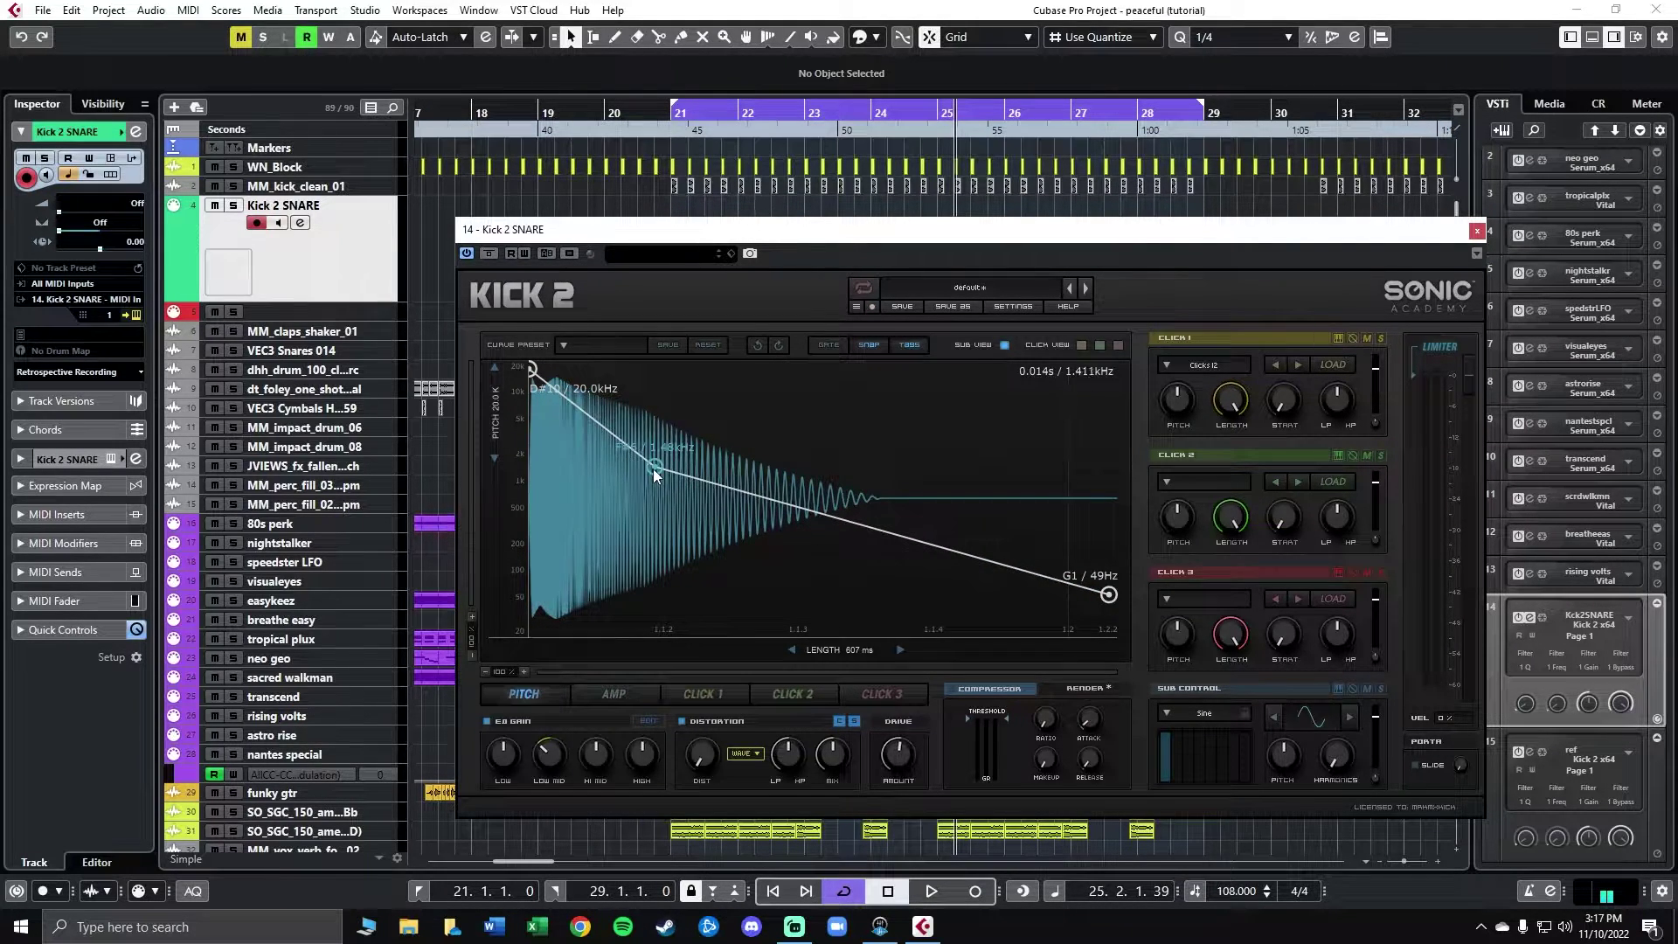
{"action": "double_click", "coordinate": [653, 469]}
{"action": "left_click", "coordinate": [666, 422]}
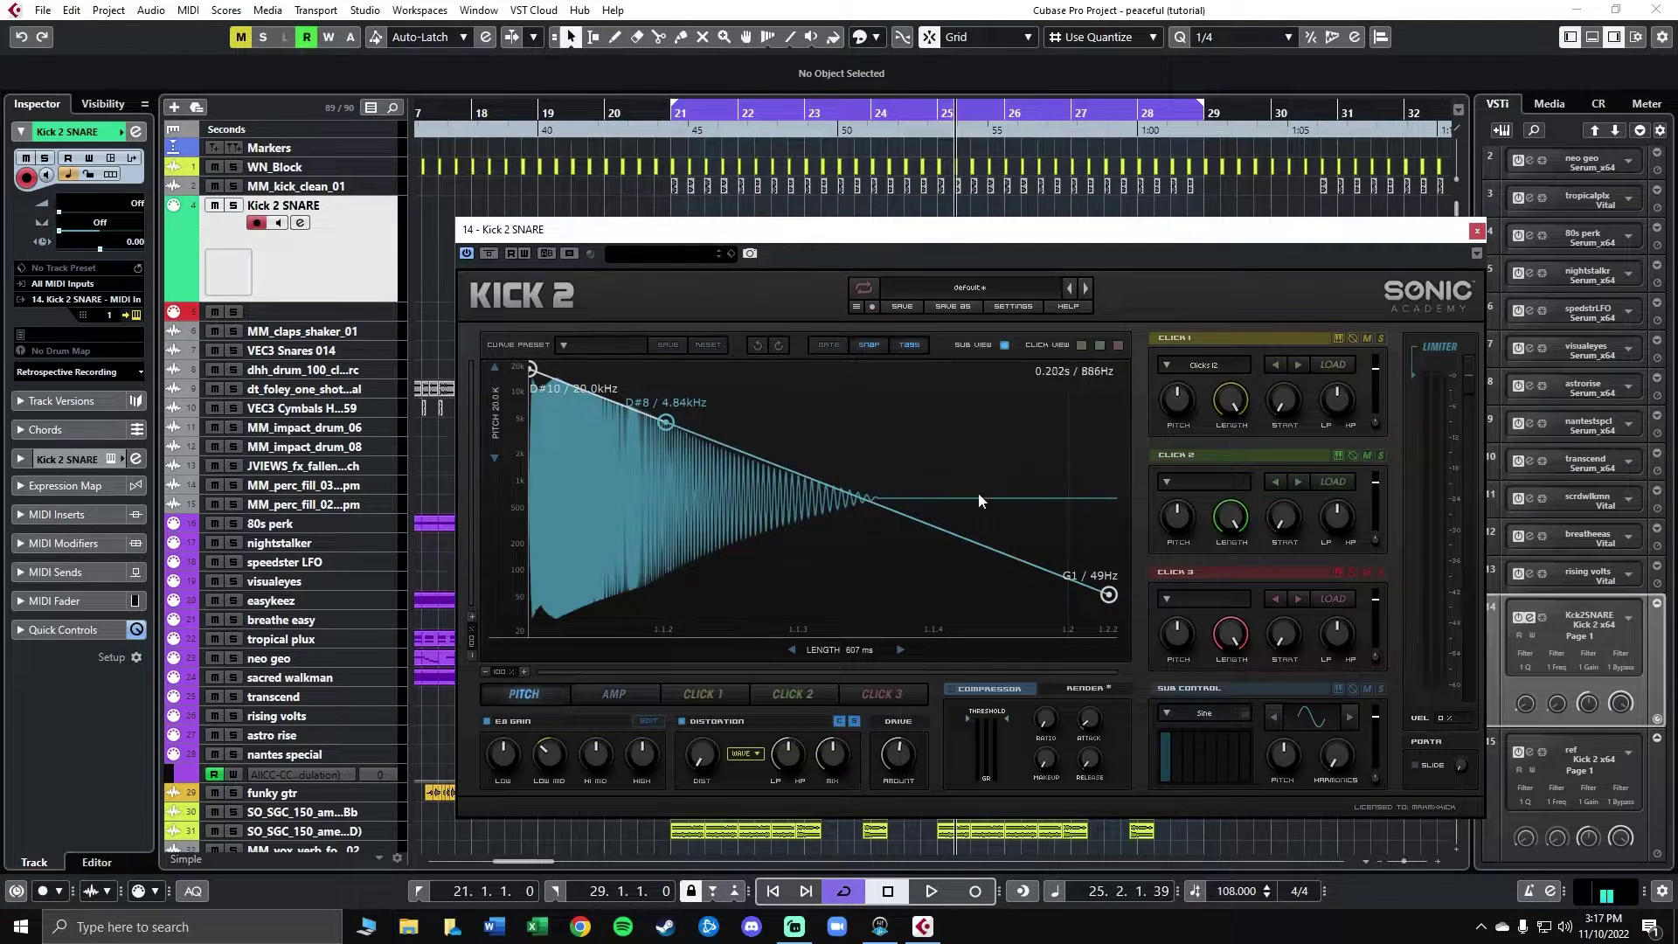
{"action": "left_click", "coordinate": [961, 536]}
{"action": "left_click_drag", "start_coordinate": [664, 425], "coordinate": [615, 539]}
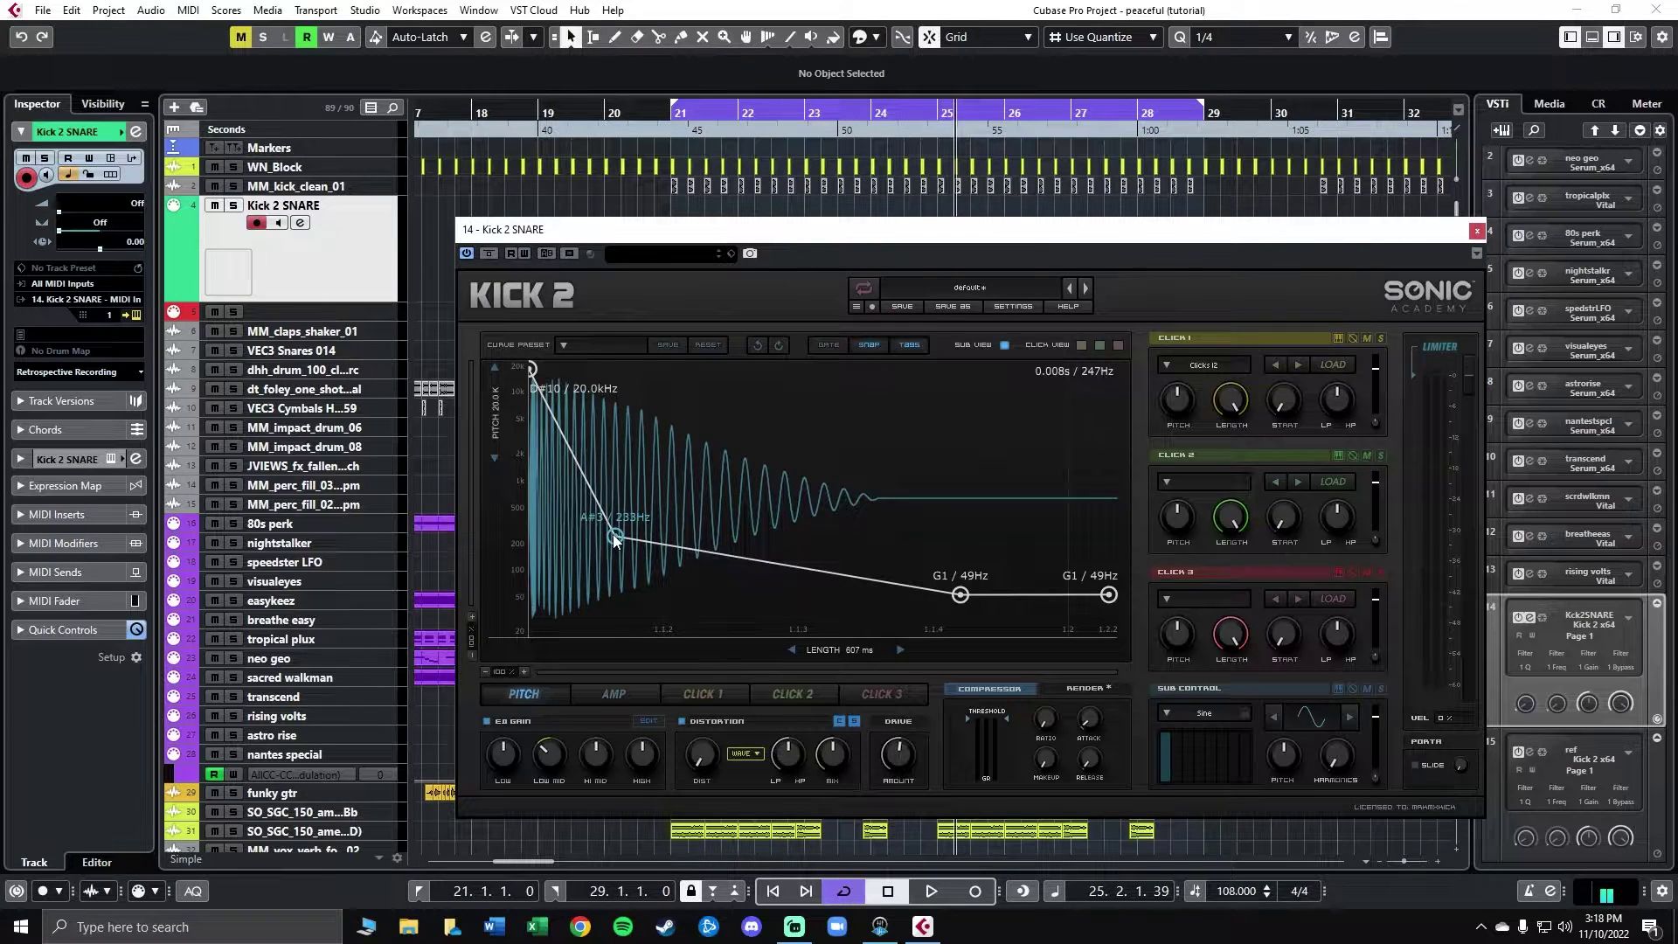
Step: Adjust the four pitch envelope points in order to about 19.9 kHz, 208 Hz, 131 Hz and 69 Hz
{"action": "mouse_move", "coordinate": [529, 368]}
{"action": "left_mouse_down"}
{"action": "mouse_move", "coordinate": [530, 390]}
{"action": "mouse_move", "coordinate": [528, 365]}
{"action": "left_mouse_up"}
{"action": "mouse_move", "coordinate": [615, 537]}
{"action": "left_mouse_down"}
{"action": "mouse_move", "coordinate": [607, 525]}
{"action": "mouse_move", "coordinate": [602, 543]}
{"action": "left_mouse_up"}
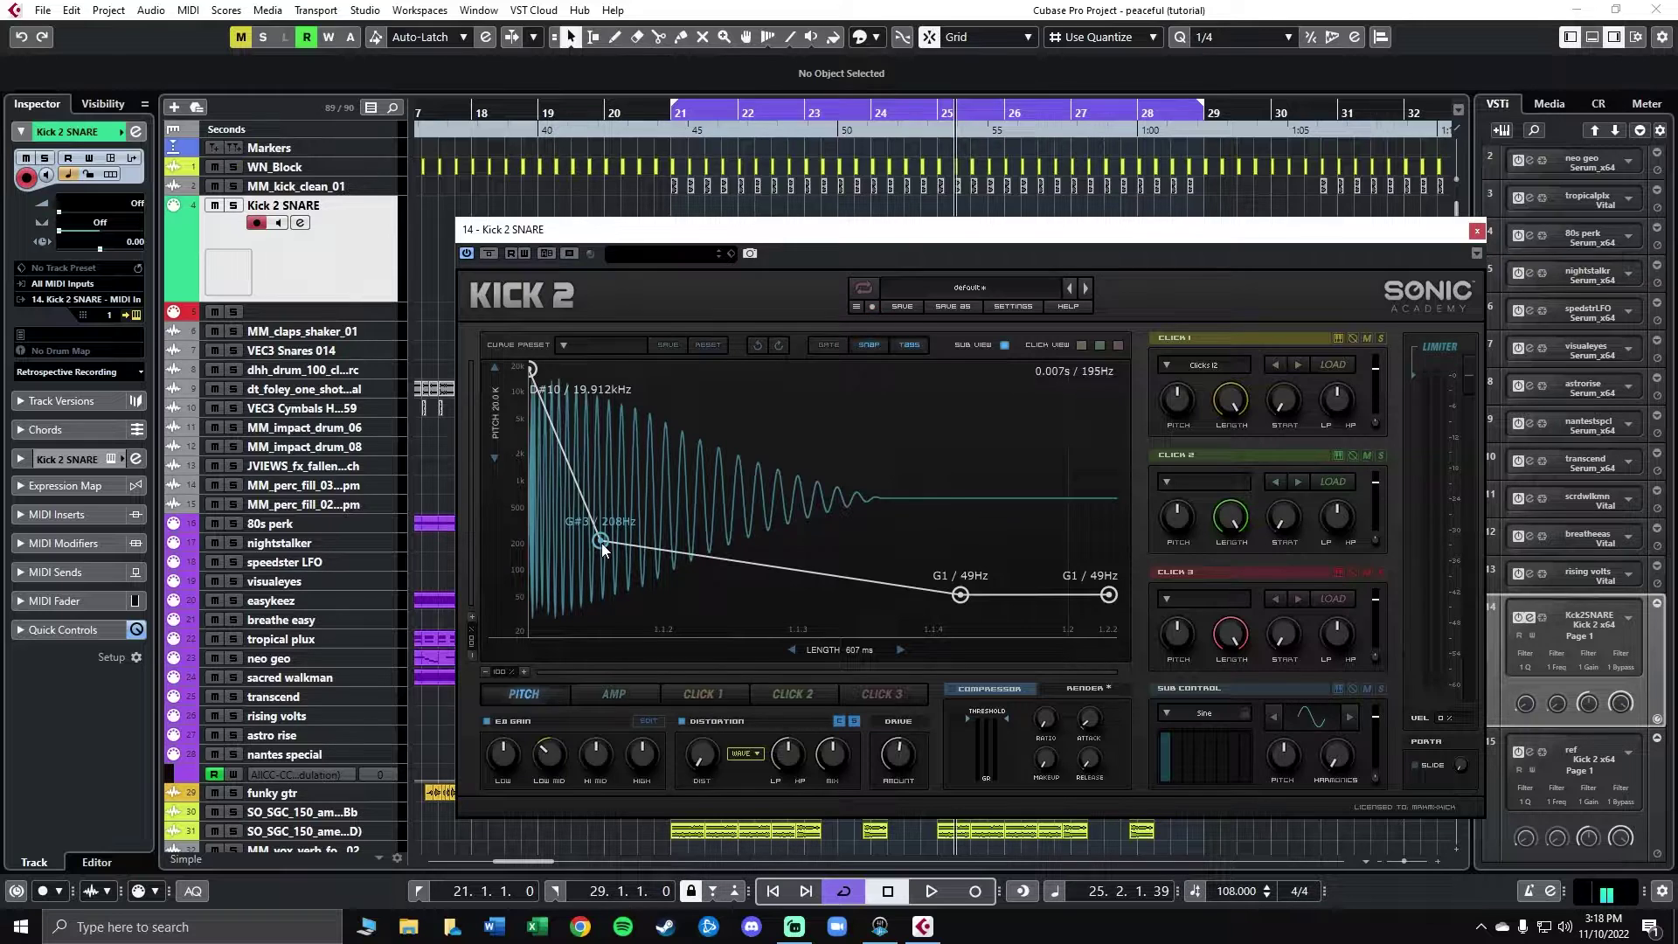
{"action": "left_click_drag", "start_coordinate": [959, 594], "coordinate": [887, 562]}
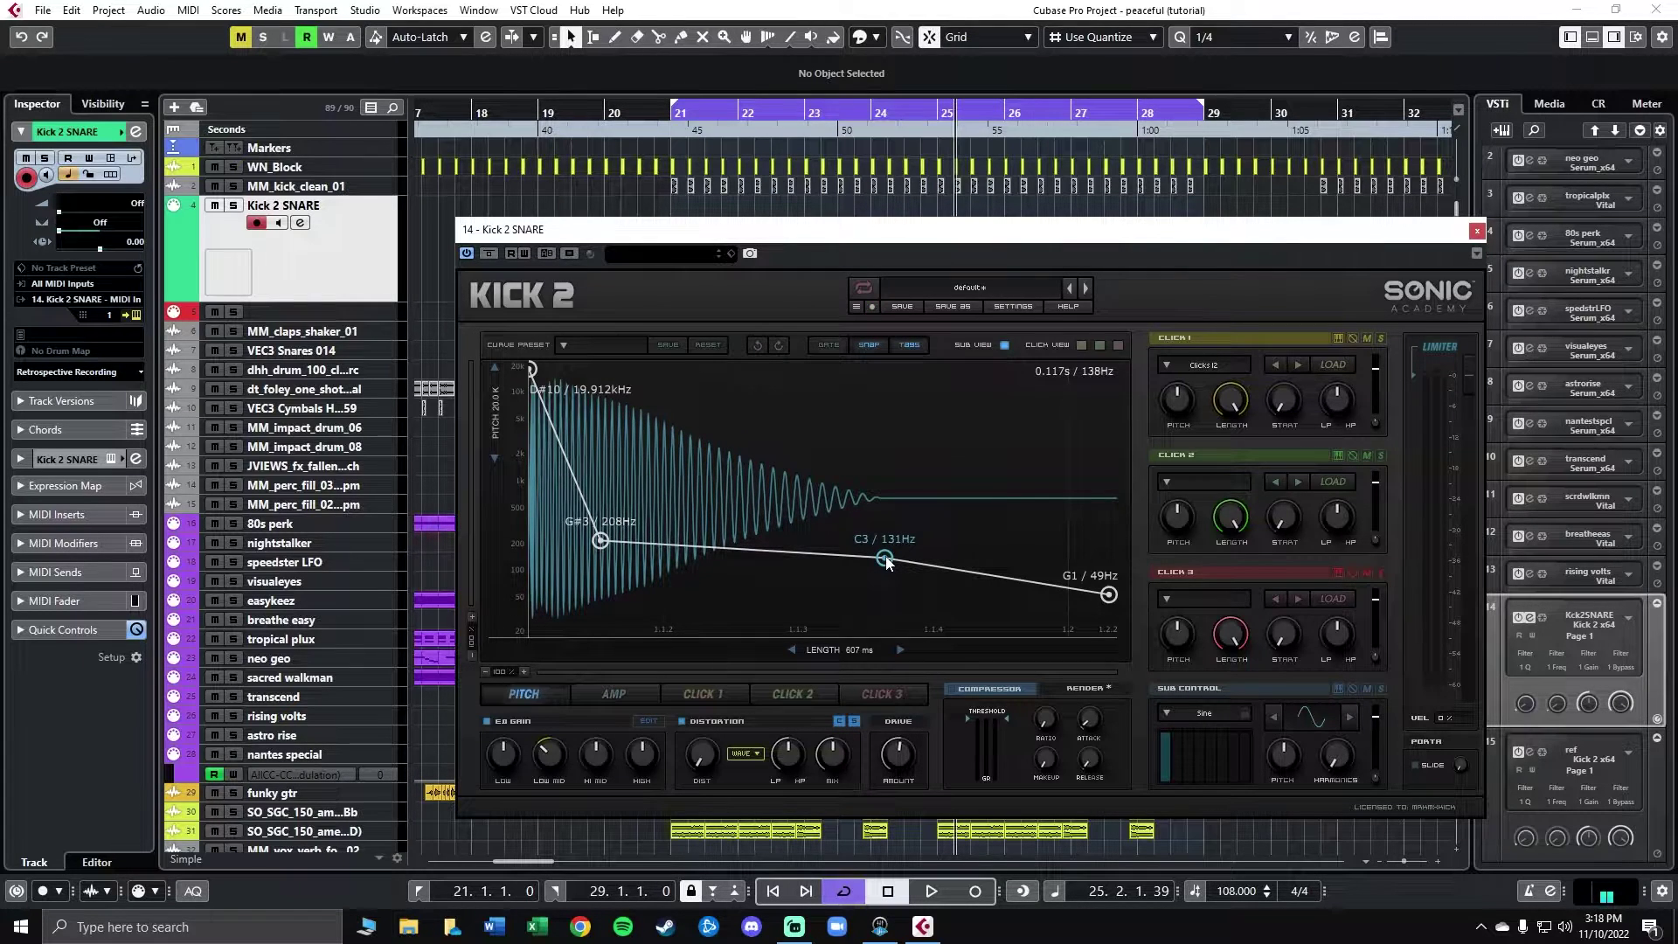
{"action": "left_click_drag", "start_coordinate": [1110, 596], "coordinate": [1118, 585]}
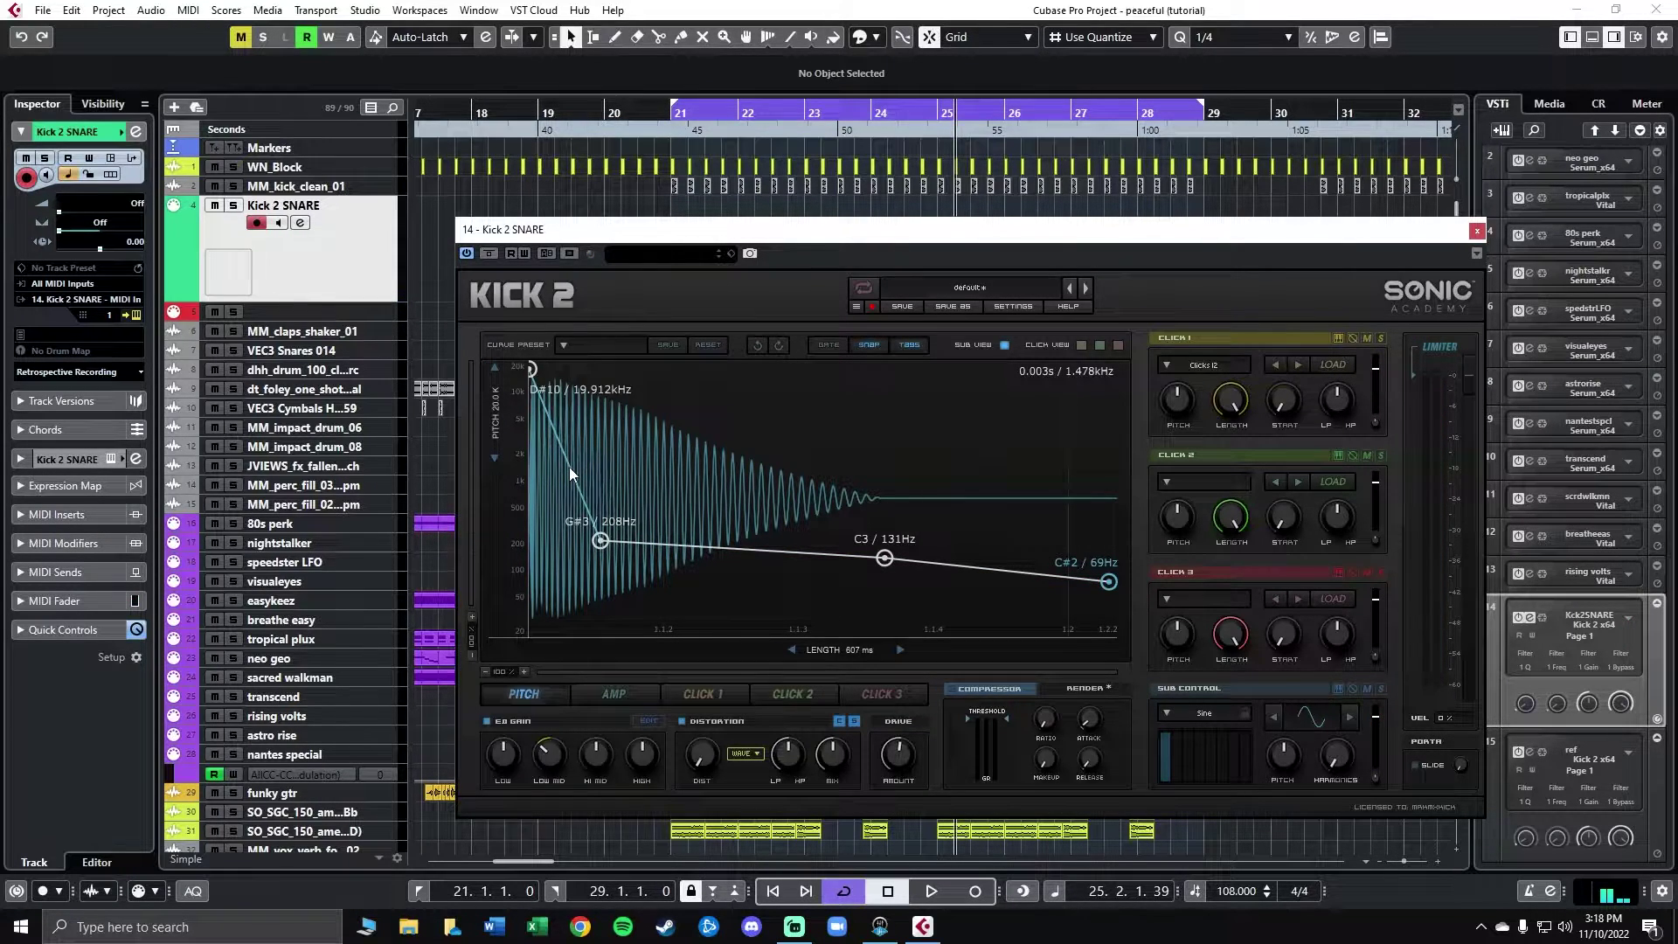
Step: Bend the first pitch segment downward, raise the second point to about 233 Hz, and shift the 131 Hz point slightly earlier
{"action": "left_click_drag", "start_coordinate": [569, 467], "coordinate": [561, 509]}
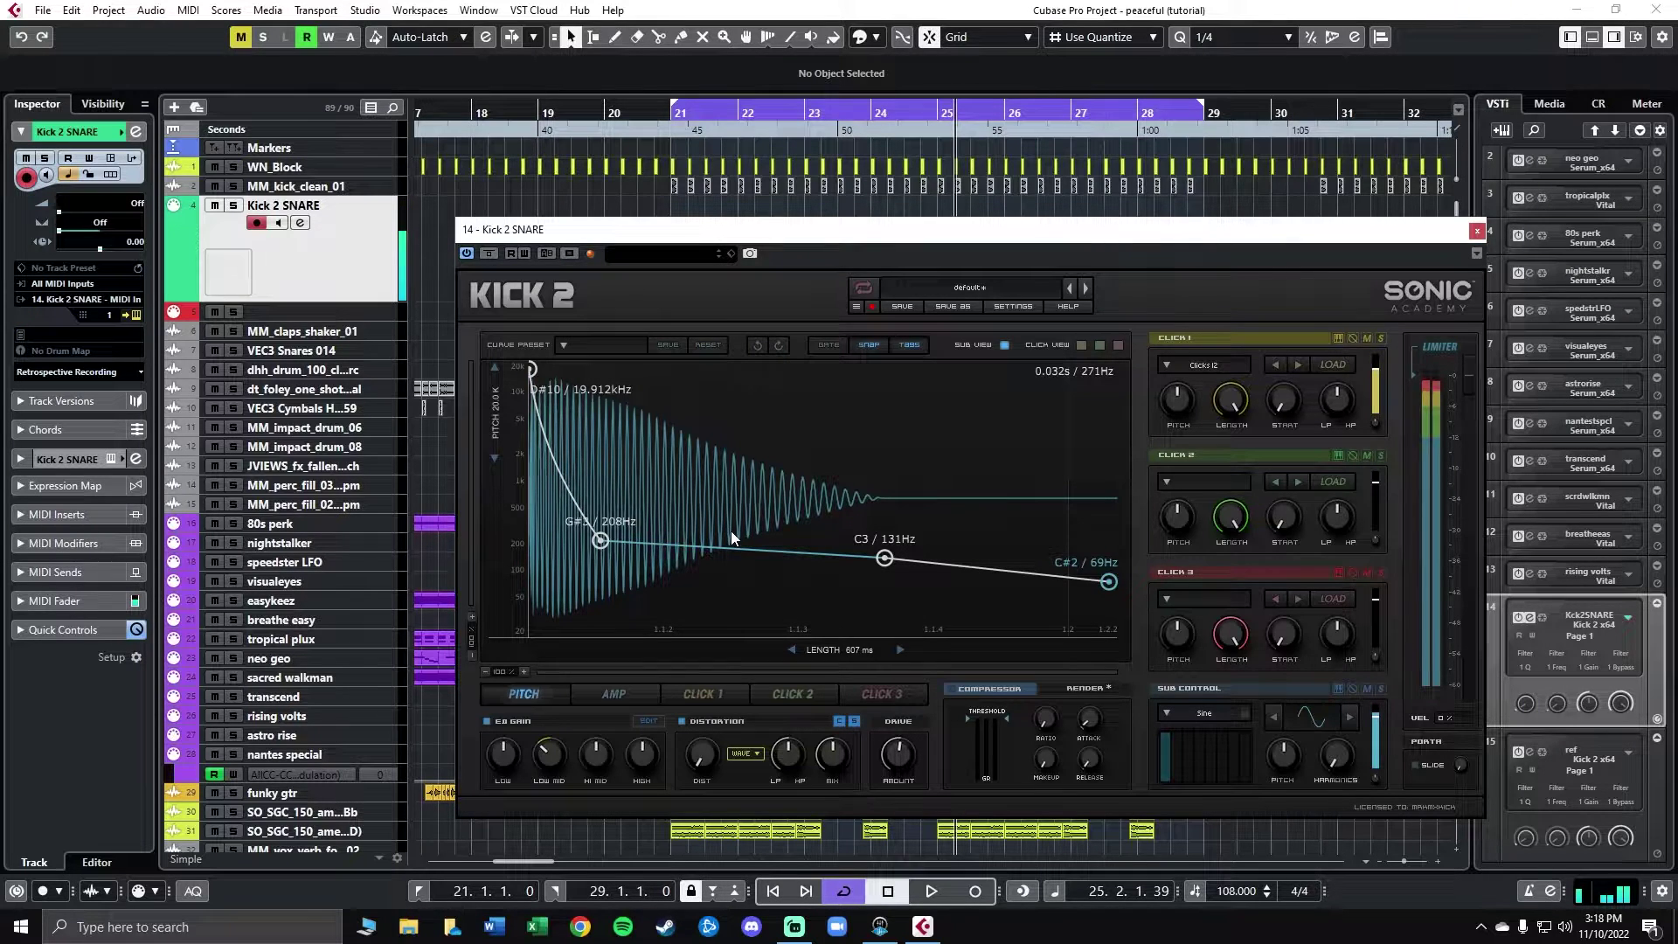
{"action": "left_click_drag", "start_coordinate": [599, 540], "coordinate": [595, 533]}
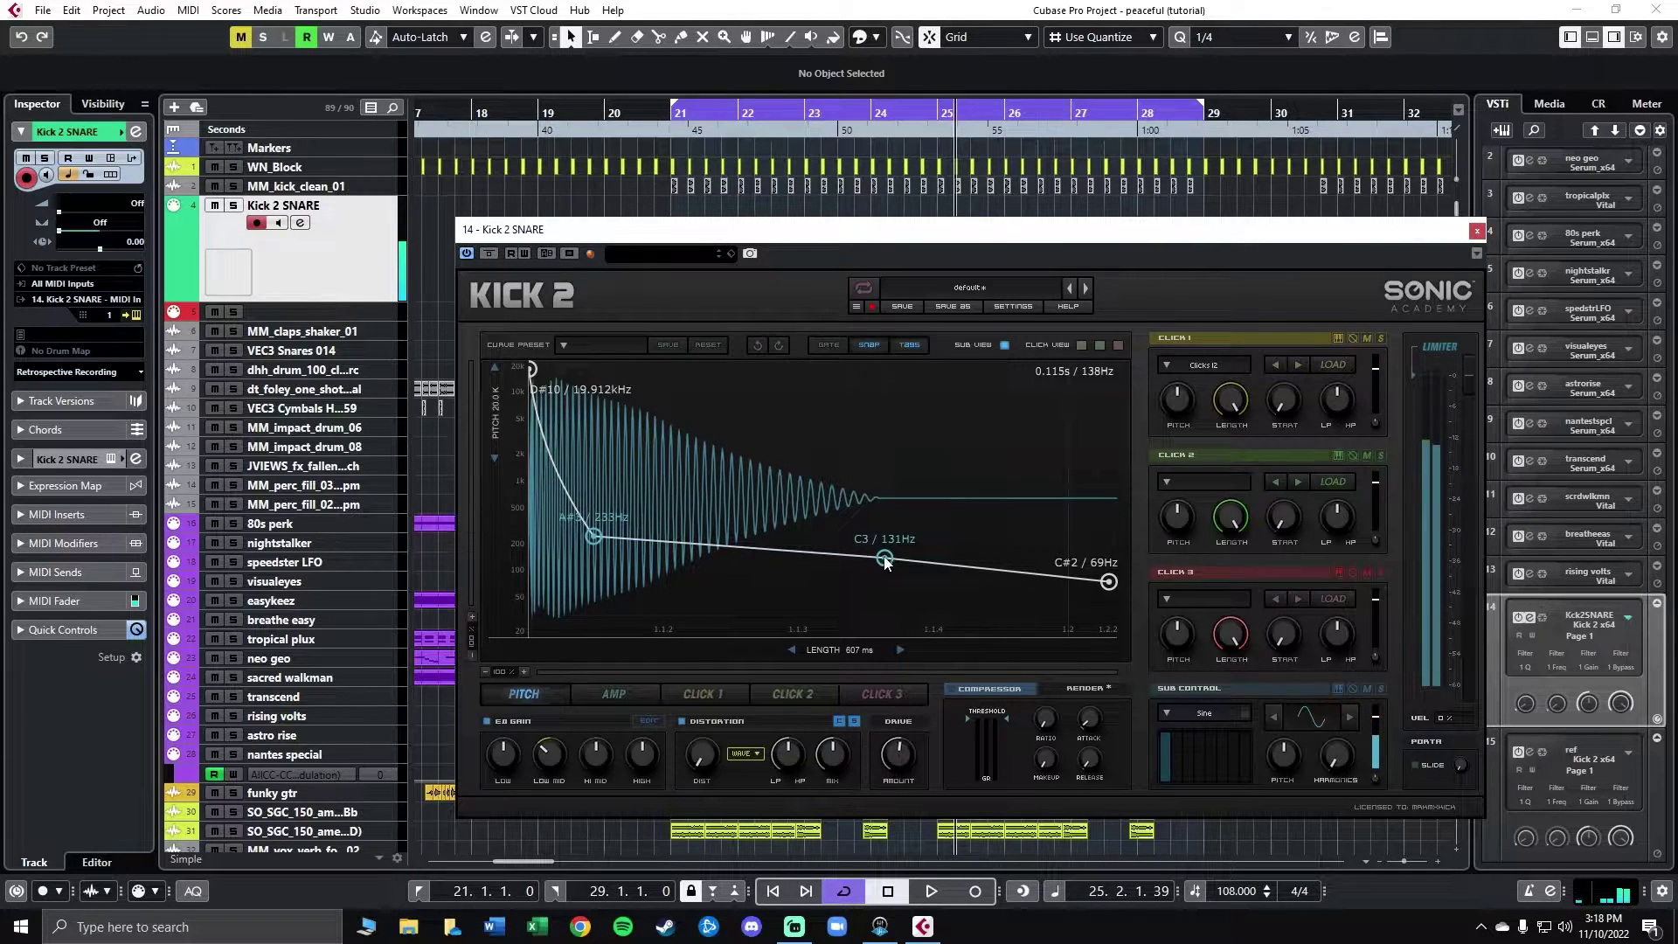
{"action": "left_click_drag", "start_coordinate": [886, 562], "coordinate": [872, 561]}
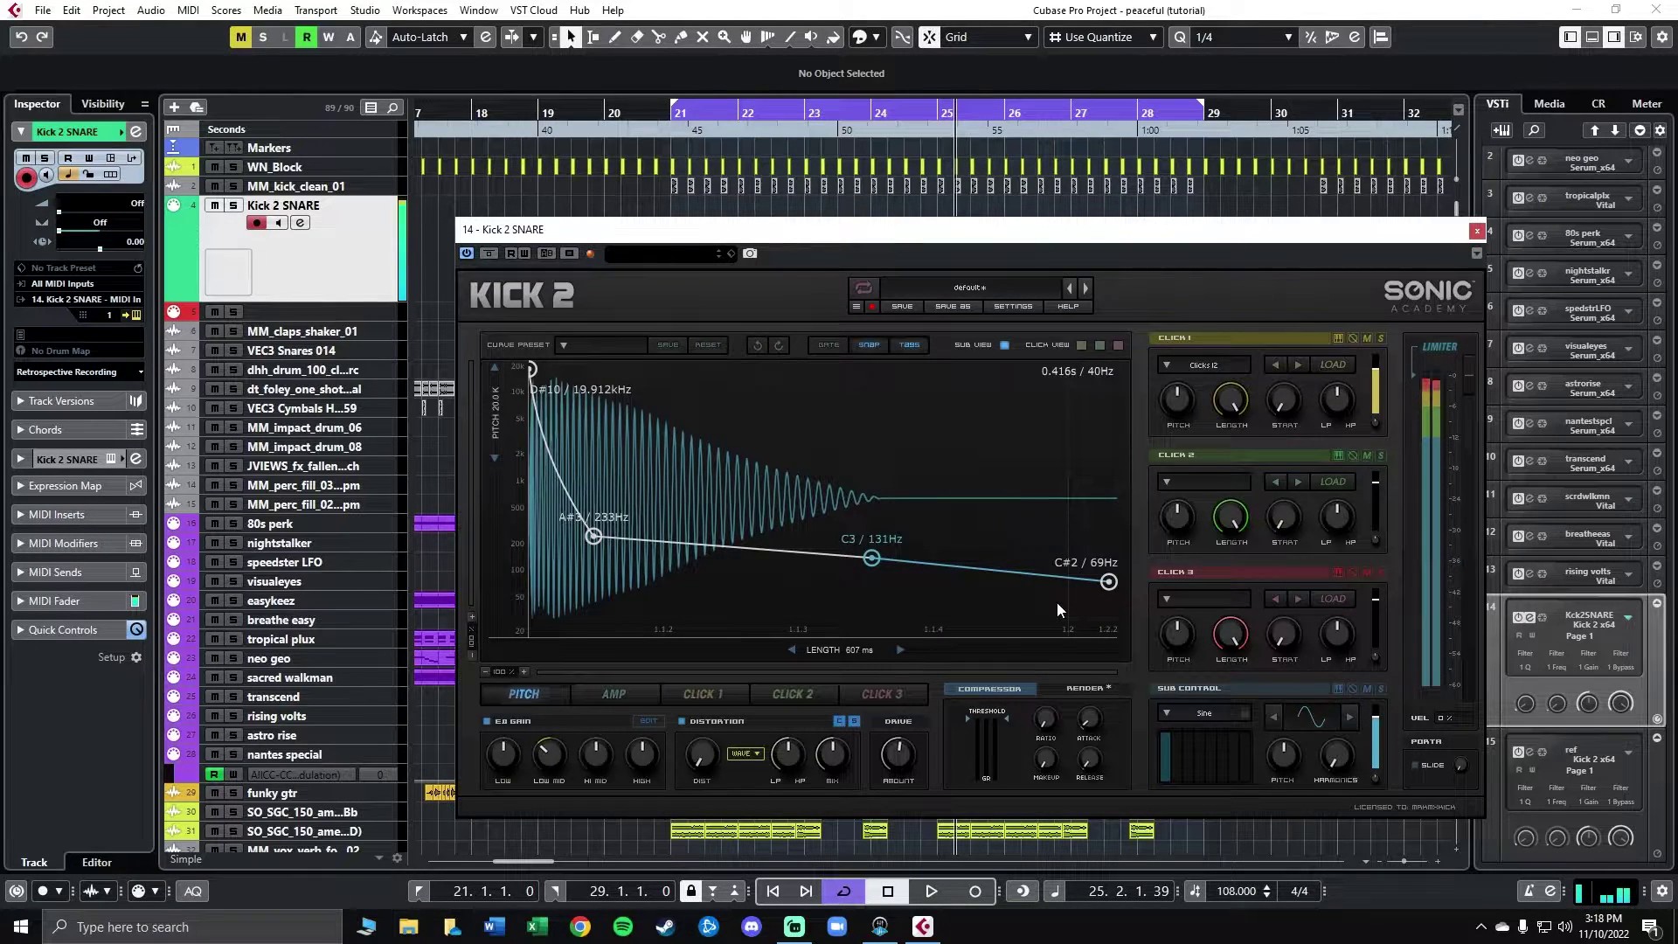
Step: In the amp envelope, delete the first peak and the 0.72 point, and move the two remaining upper points to form a 1.0 plateau
{"action": "left_click", "coordinate": [628, 695]}
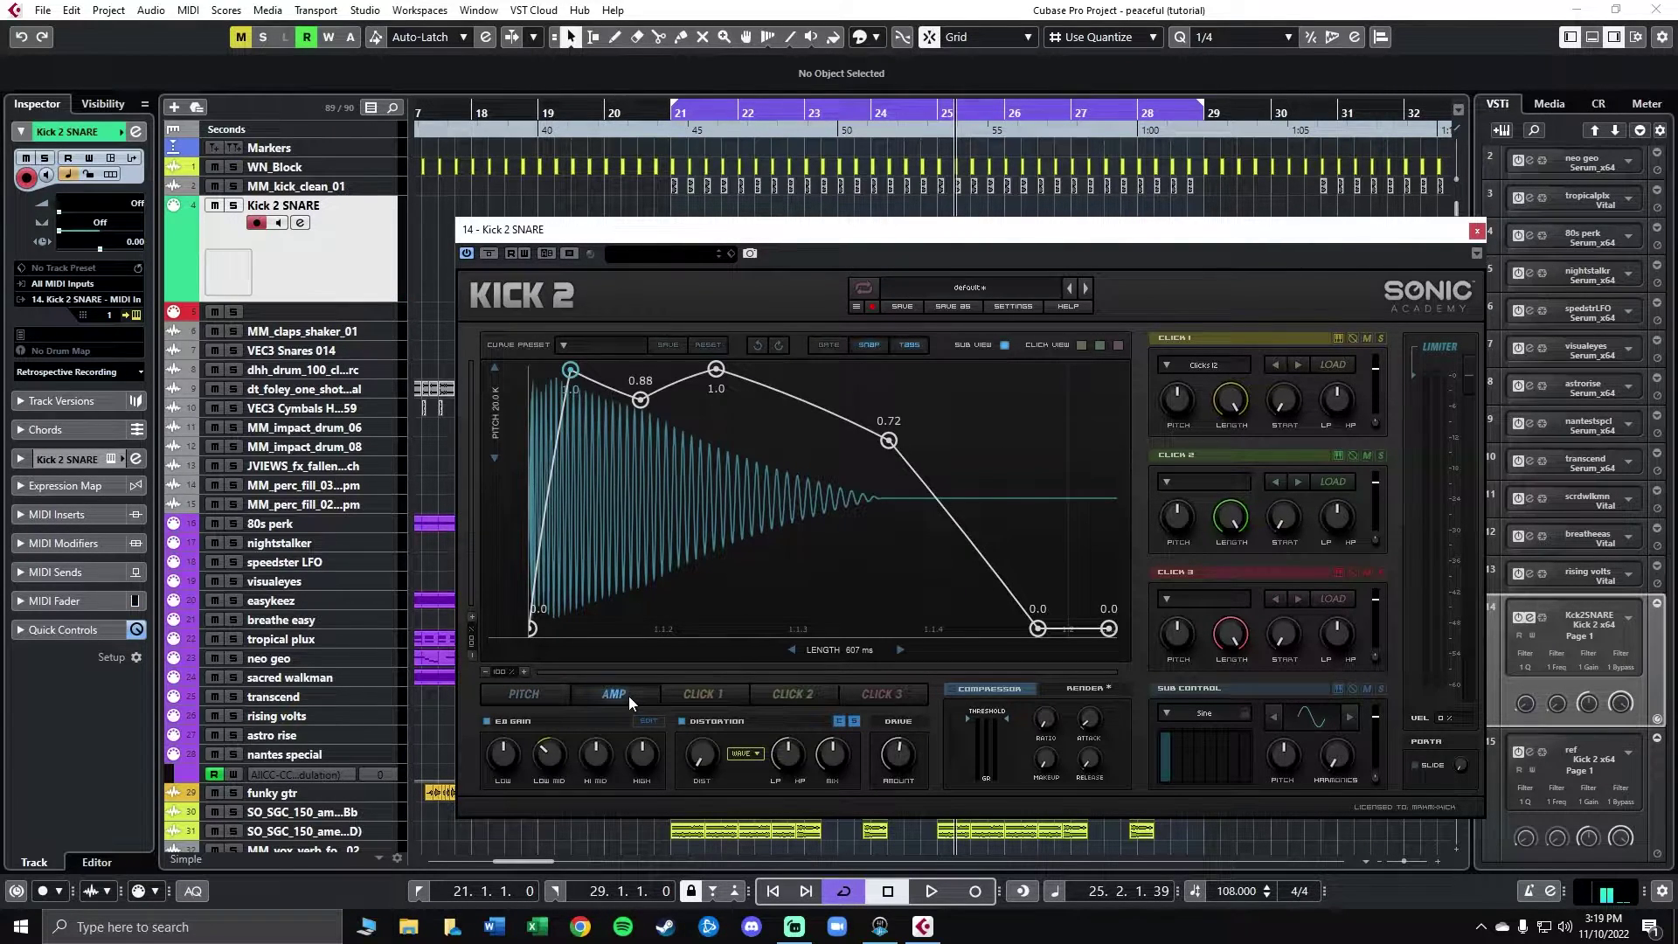
{"action": "double_click", "coordinate": [570, 370]}
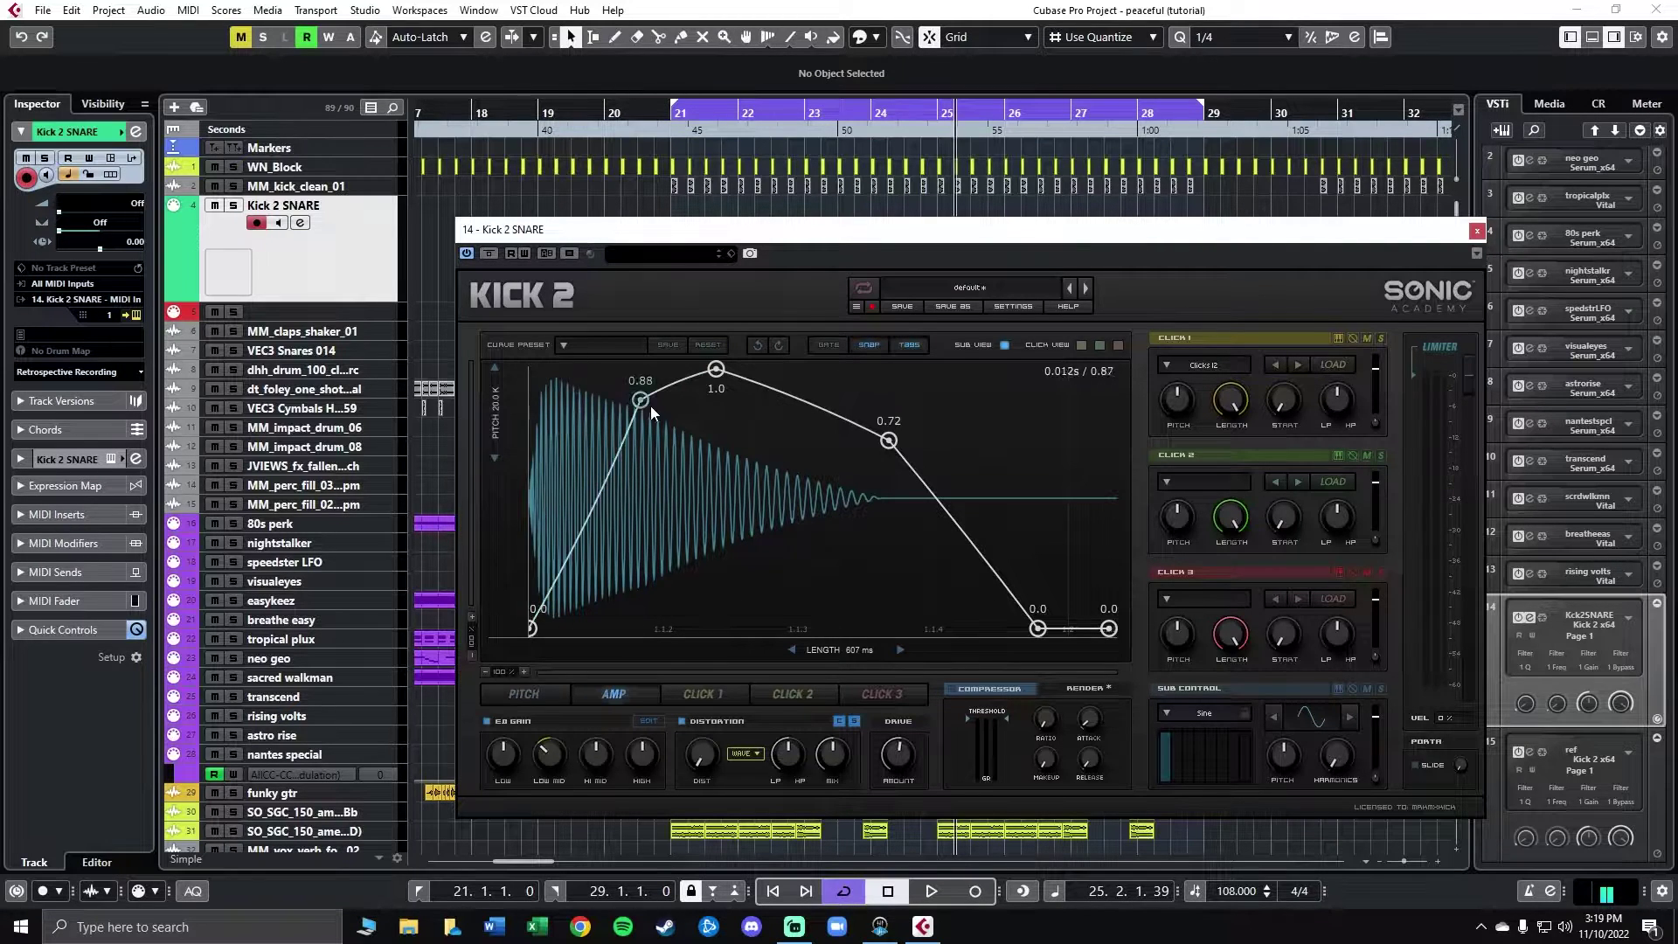
{"action": "double_click", "coordinate": [889, 441]}
{"action": "left_click_drag", "start_coordinate": [715, 368], "coordinate": [736, 348]}
{"action": "left_click_drag", "start_coordinate": [641, 401], "coordinate": [692, 373]}
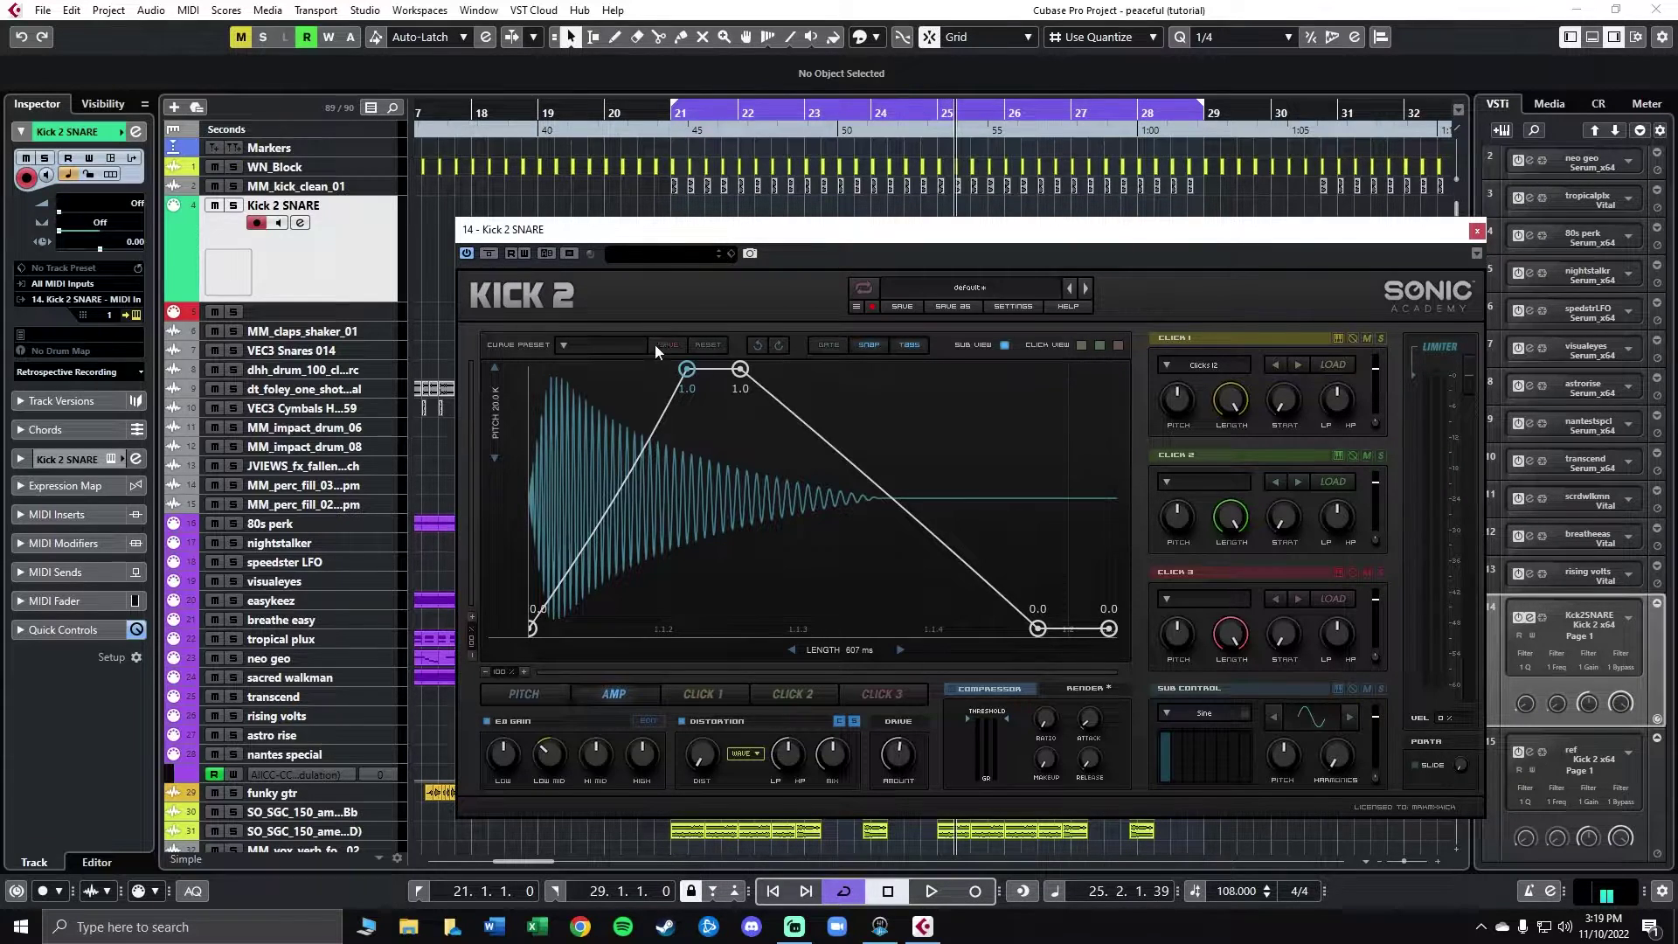
Step: Try an instant amp attack, return the plateau to a slower onset, and bend the attack segment downward
{"action": "left_click_drag", "start_coordinate": [690, 371], "coordinate": [521, 350]}
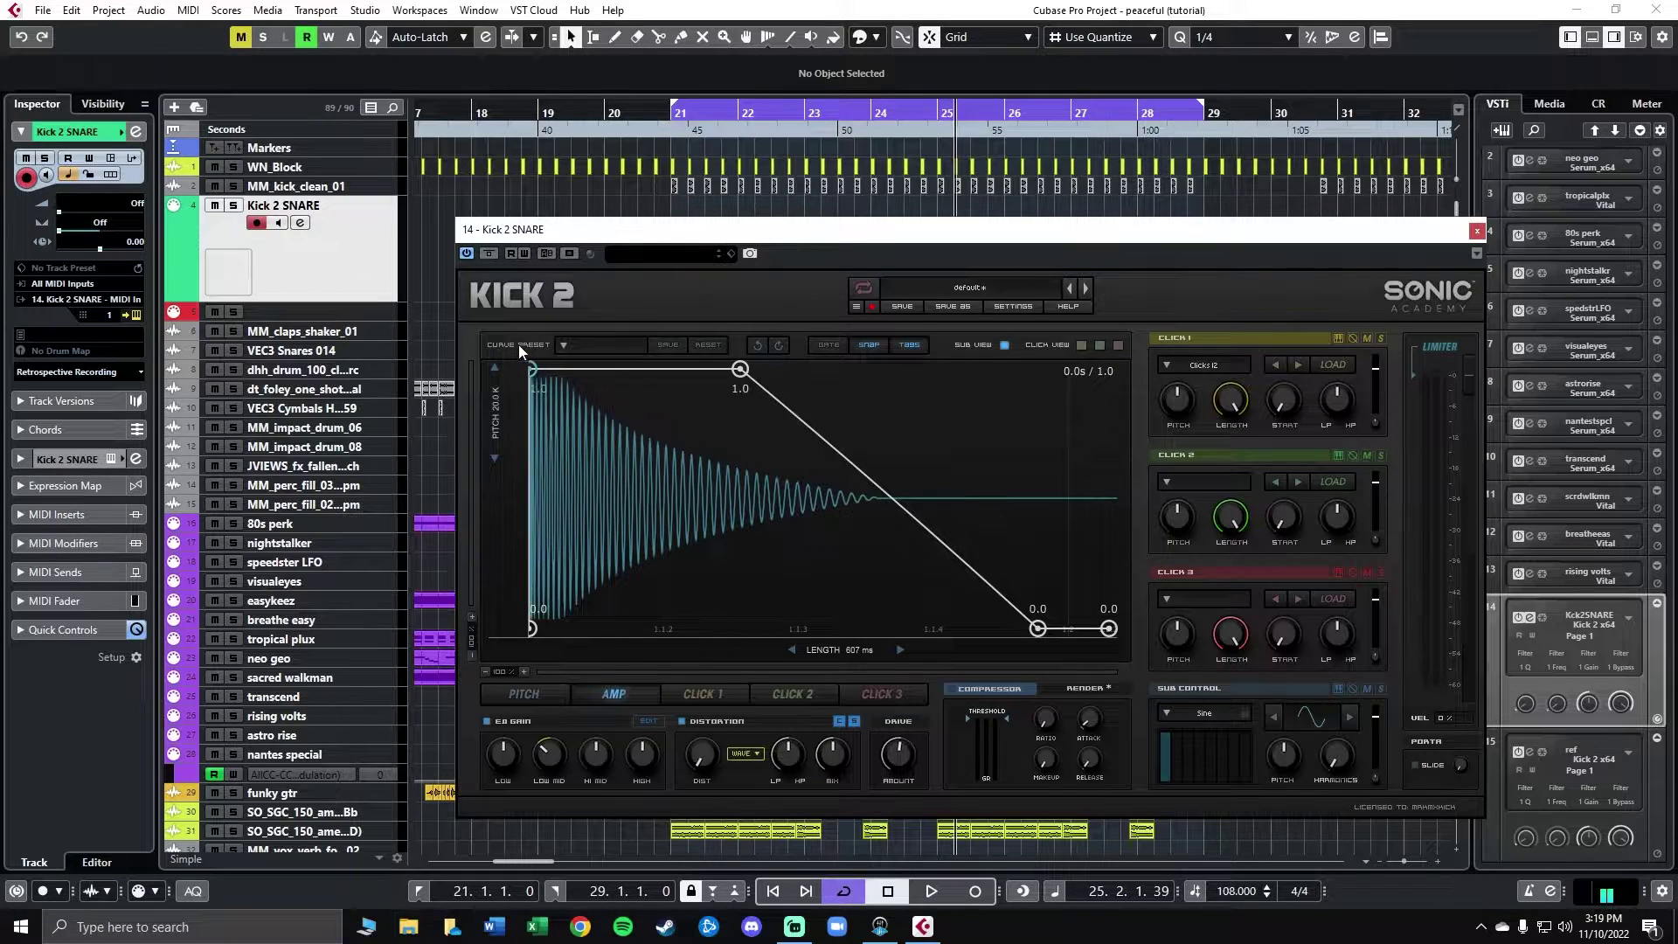
{"action": "left_click_drag", "start_coordinate": [531, 367], "coordinate": [716, 364]}
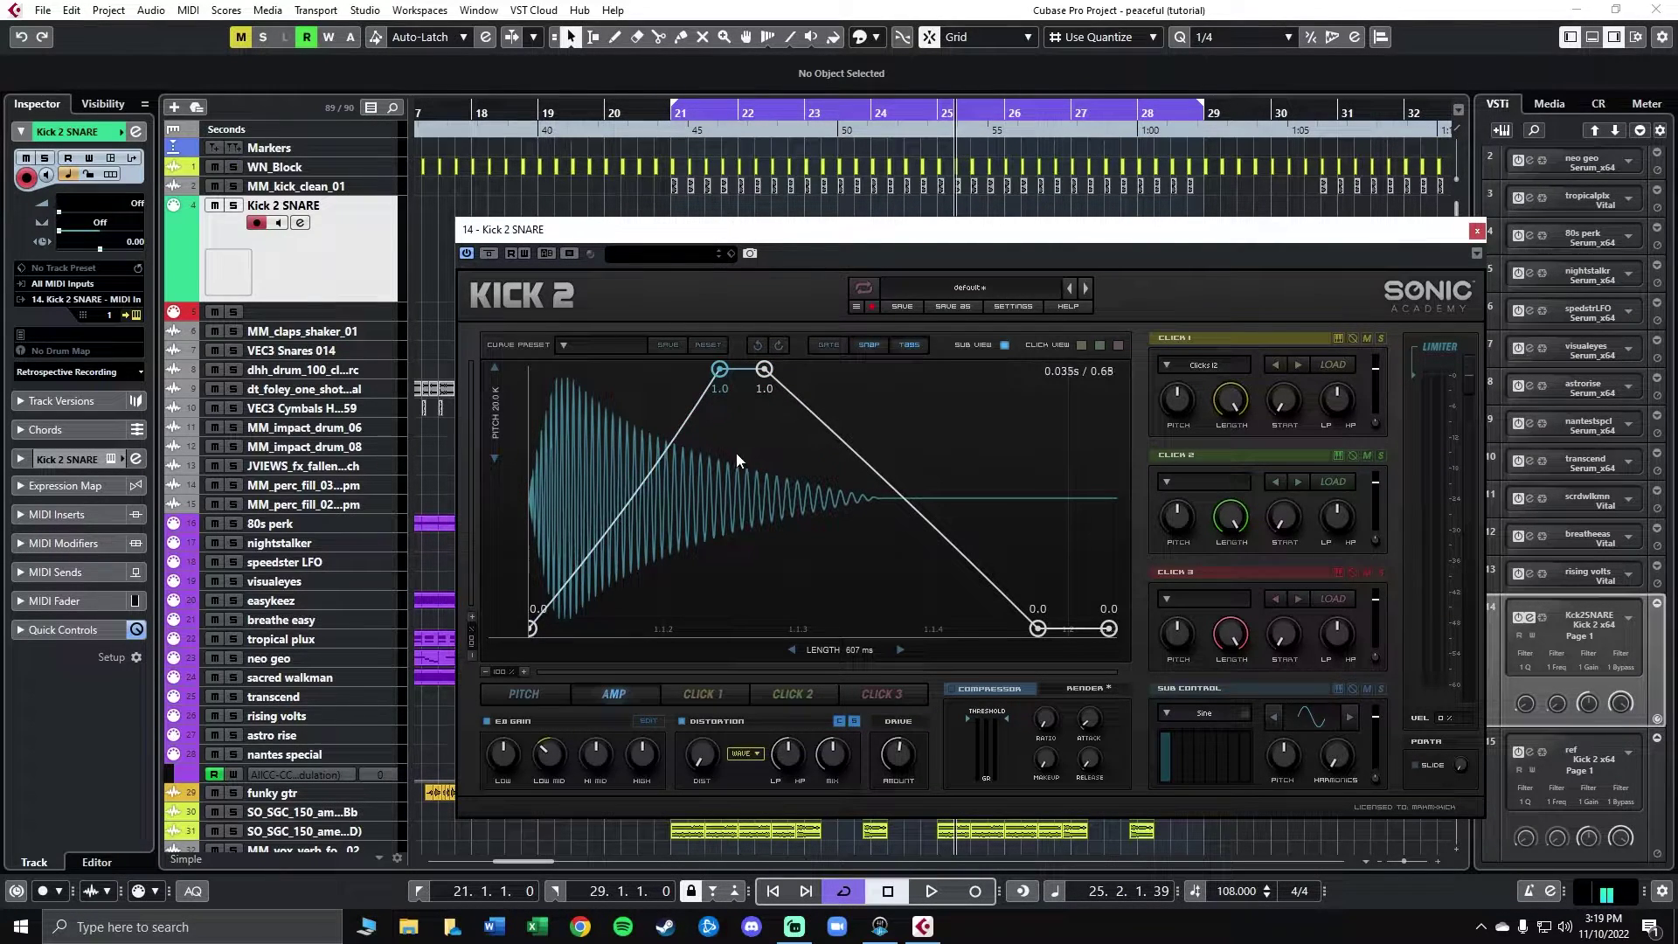
{"action": "left_click_drag", "start_coordinate": [624, 512], "coordinate": [646, 549]}
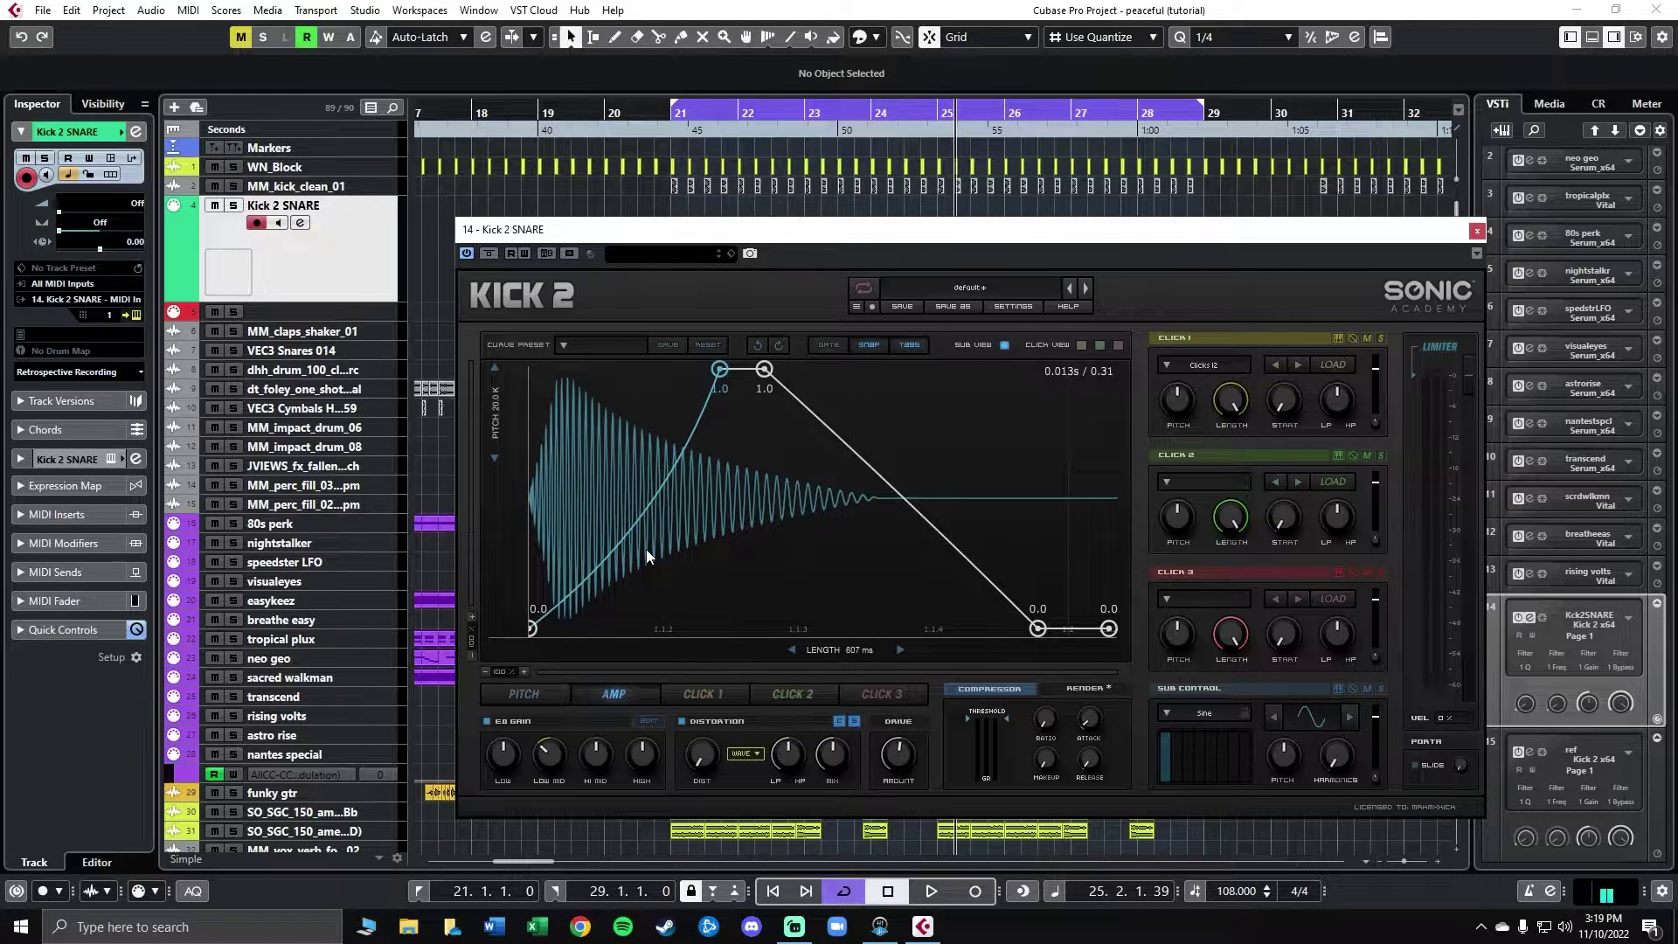
{"action": "left_click_drag", "start_coordinate": [647, 549], "coordinate": [632, 531]}
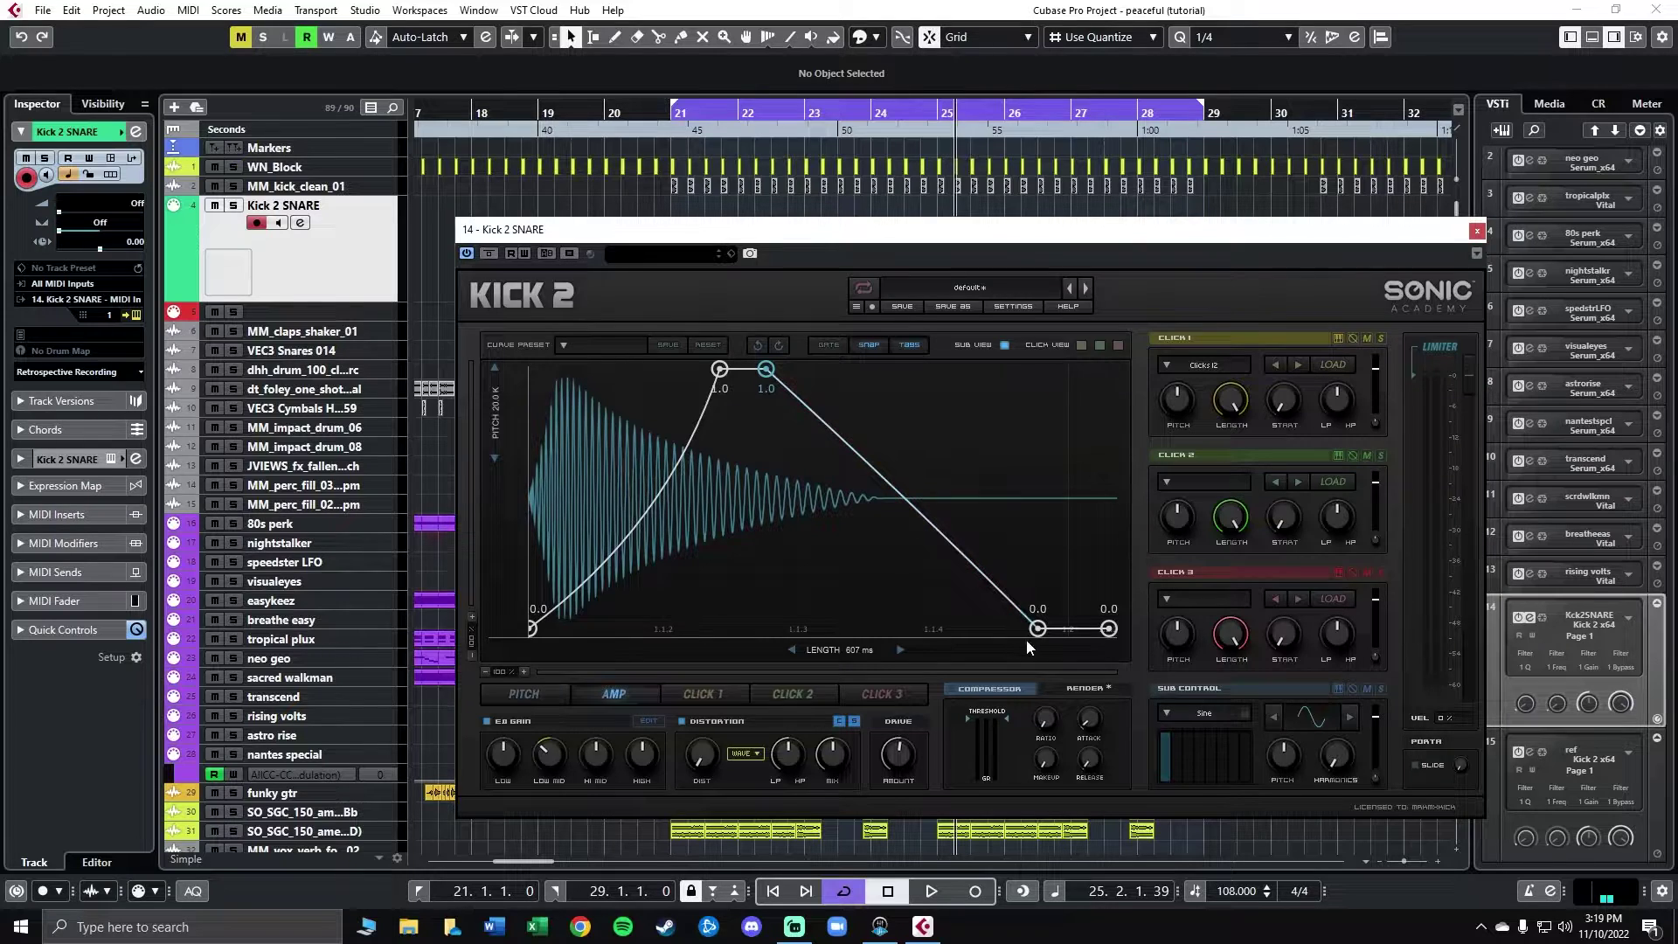
Step: Shorten the amp decay with an inward curve, and shift the plateau's start slightly earlier with a deeper bend in the attack
{"action": "left_click_drag", "start_coordinate": [1037, 629], "coordinate": [962, 638]}
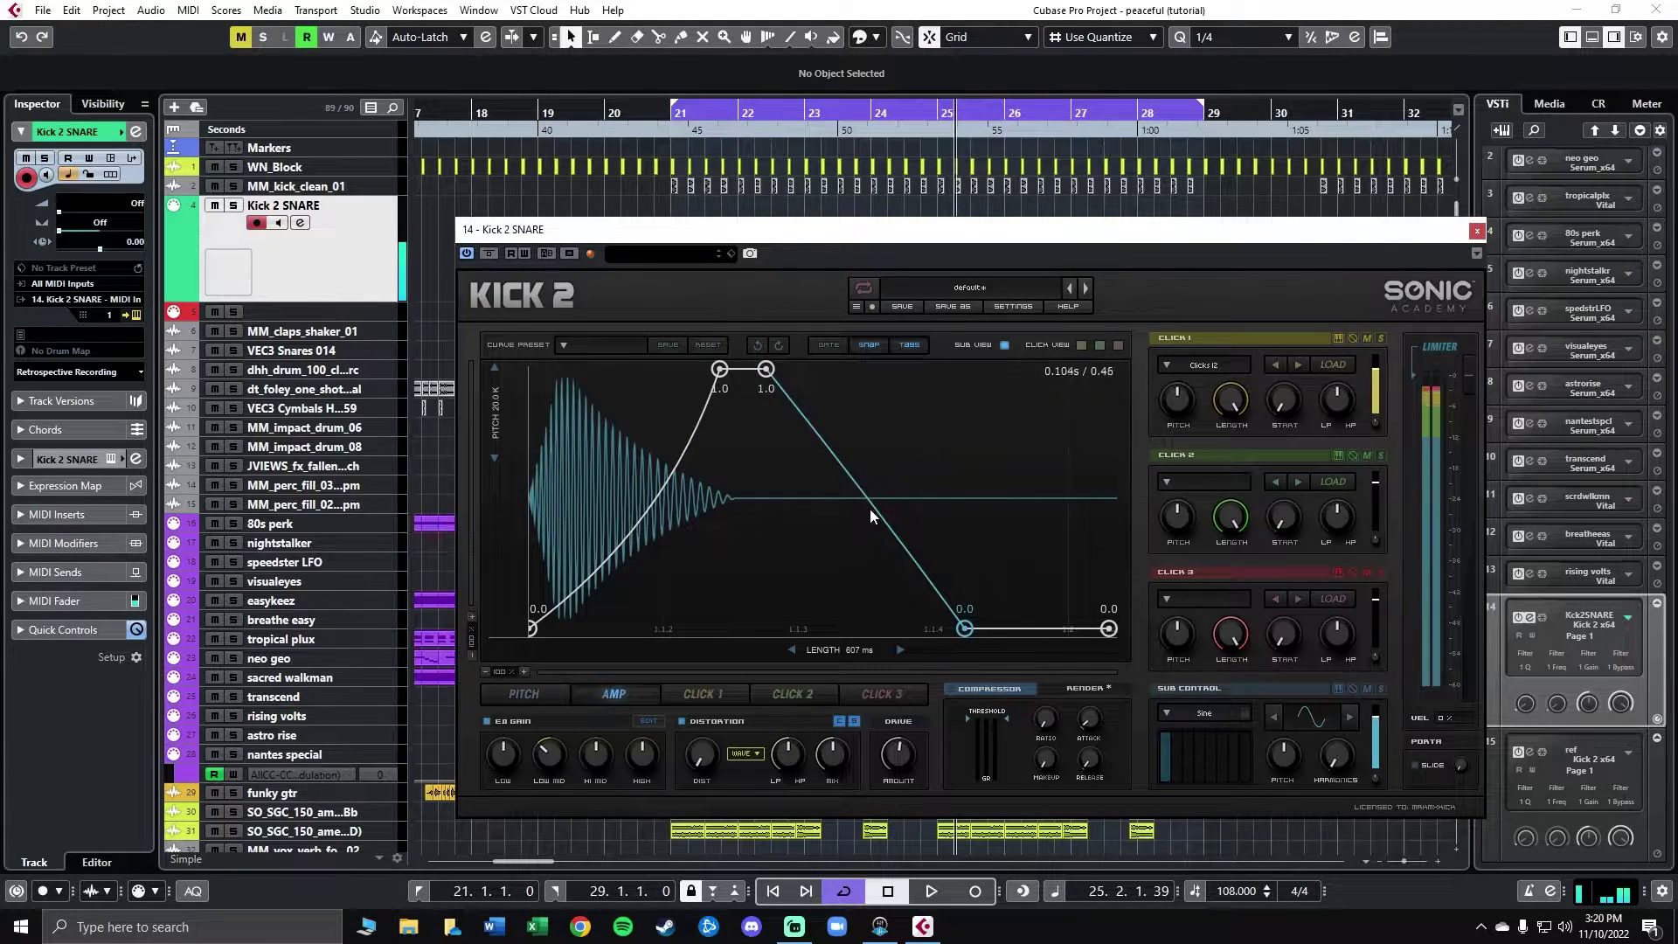
{"action": "left_click_drag", "start_coordinate": [871, 512], "coordinate": [860, 533]}
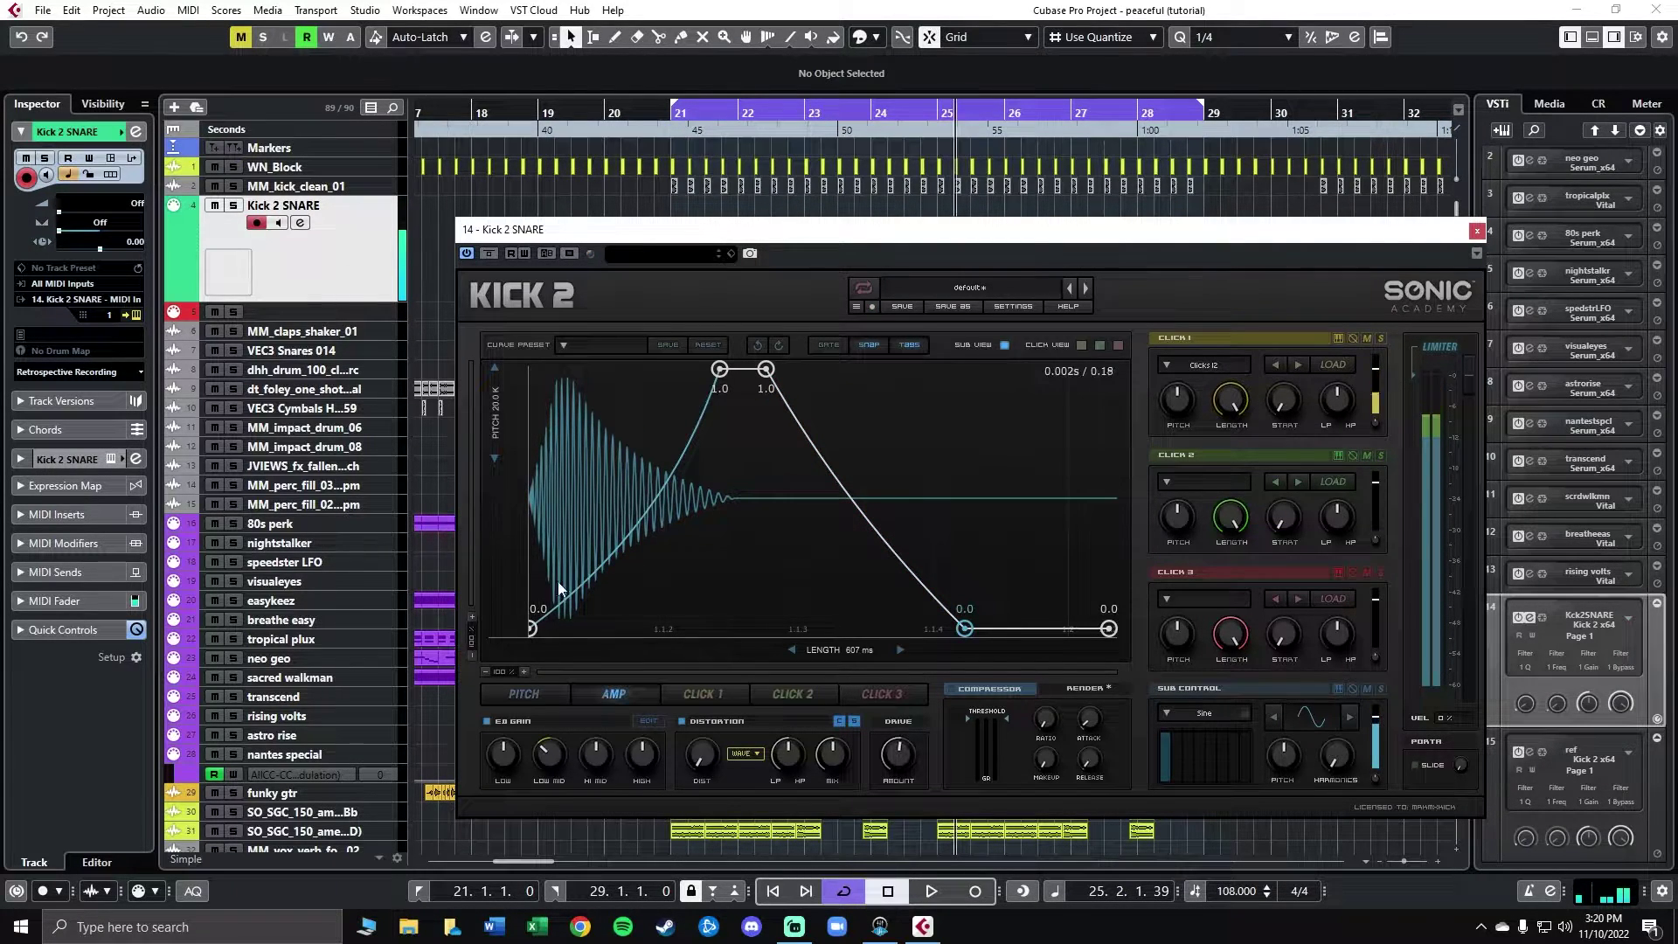
{"action": "left_click_drag", "start_coordinate": [718, 375], "coordinate": [712, 376]}
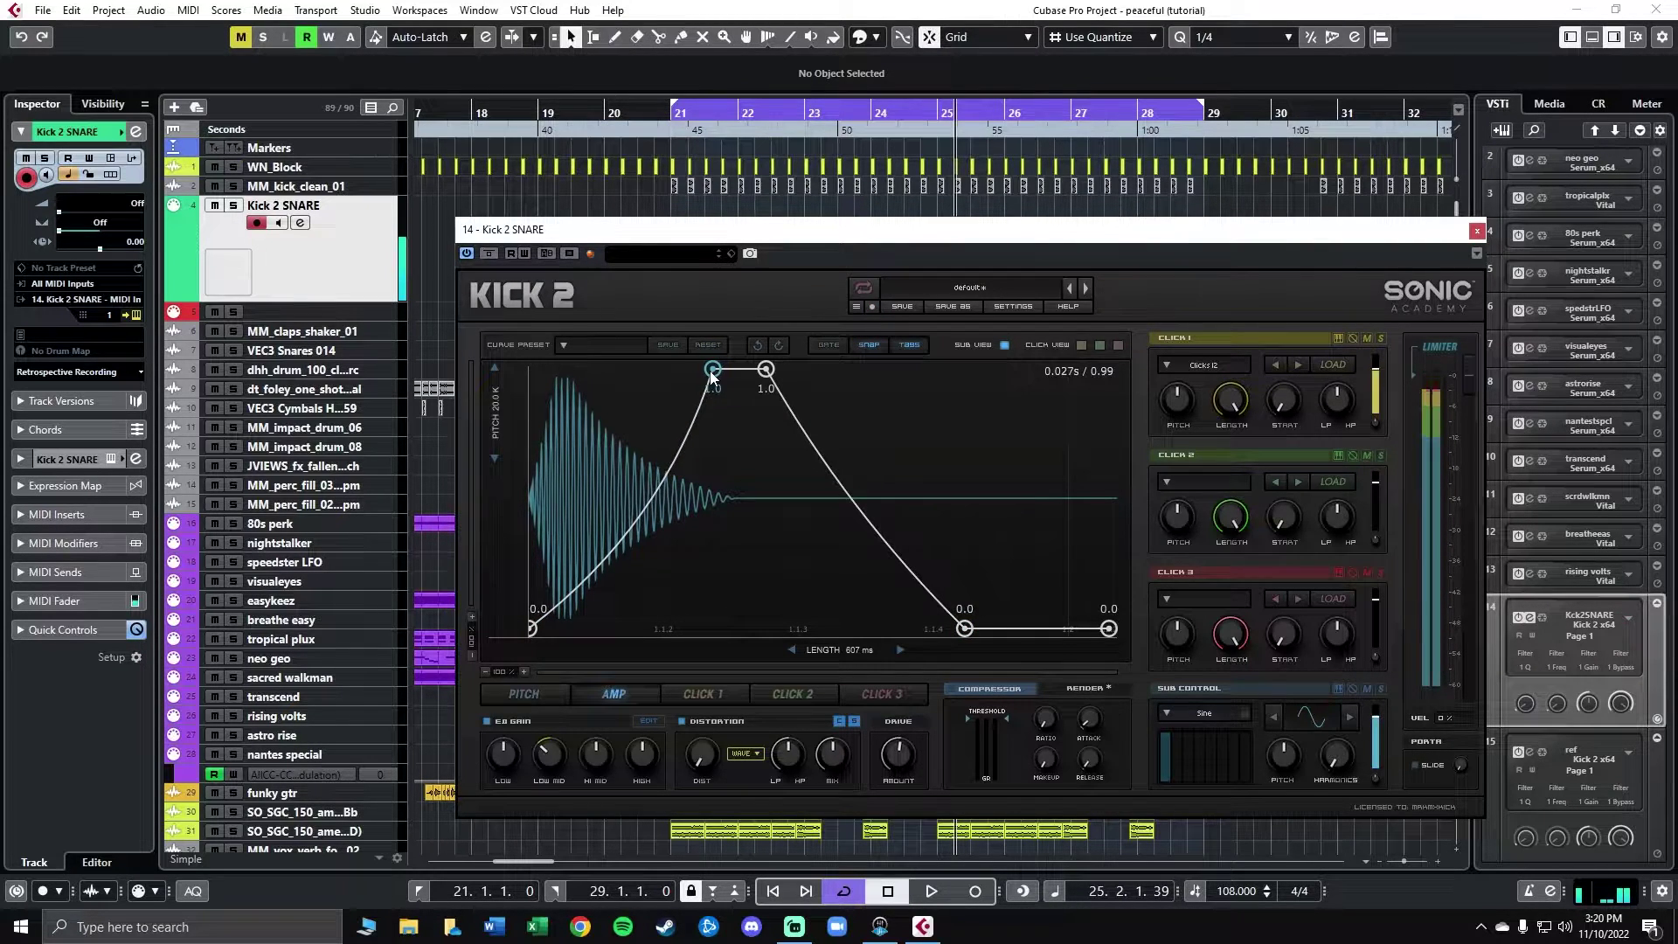
{"action": "left_click_drag", "start_coordinate": [605, 569], "coordinate": [622, 589]}
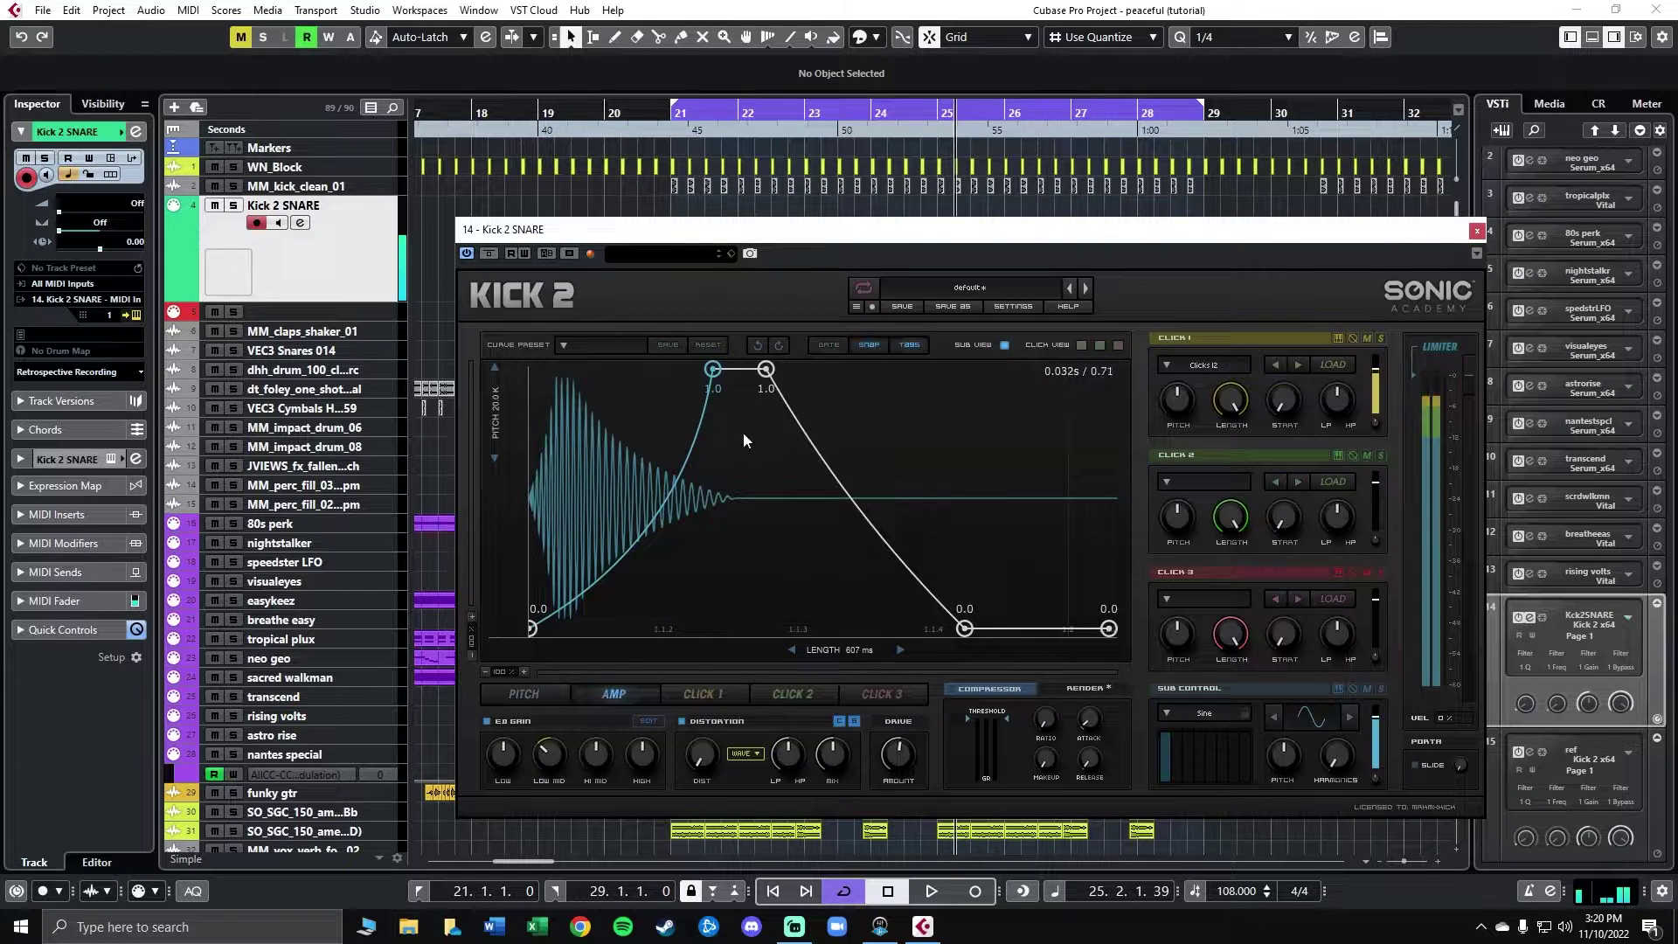
{"action": "left_click", "coordinate": [766, 371]}
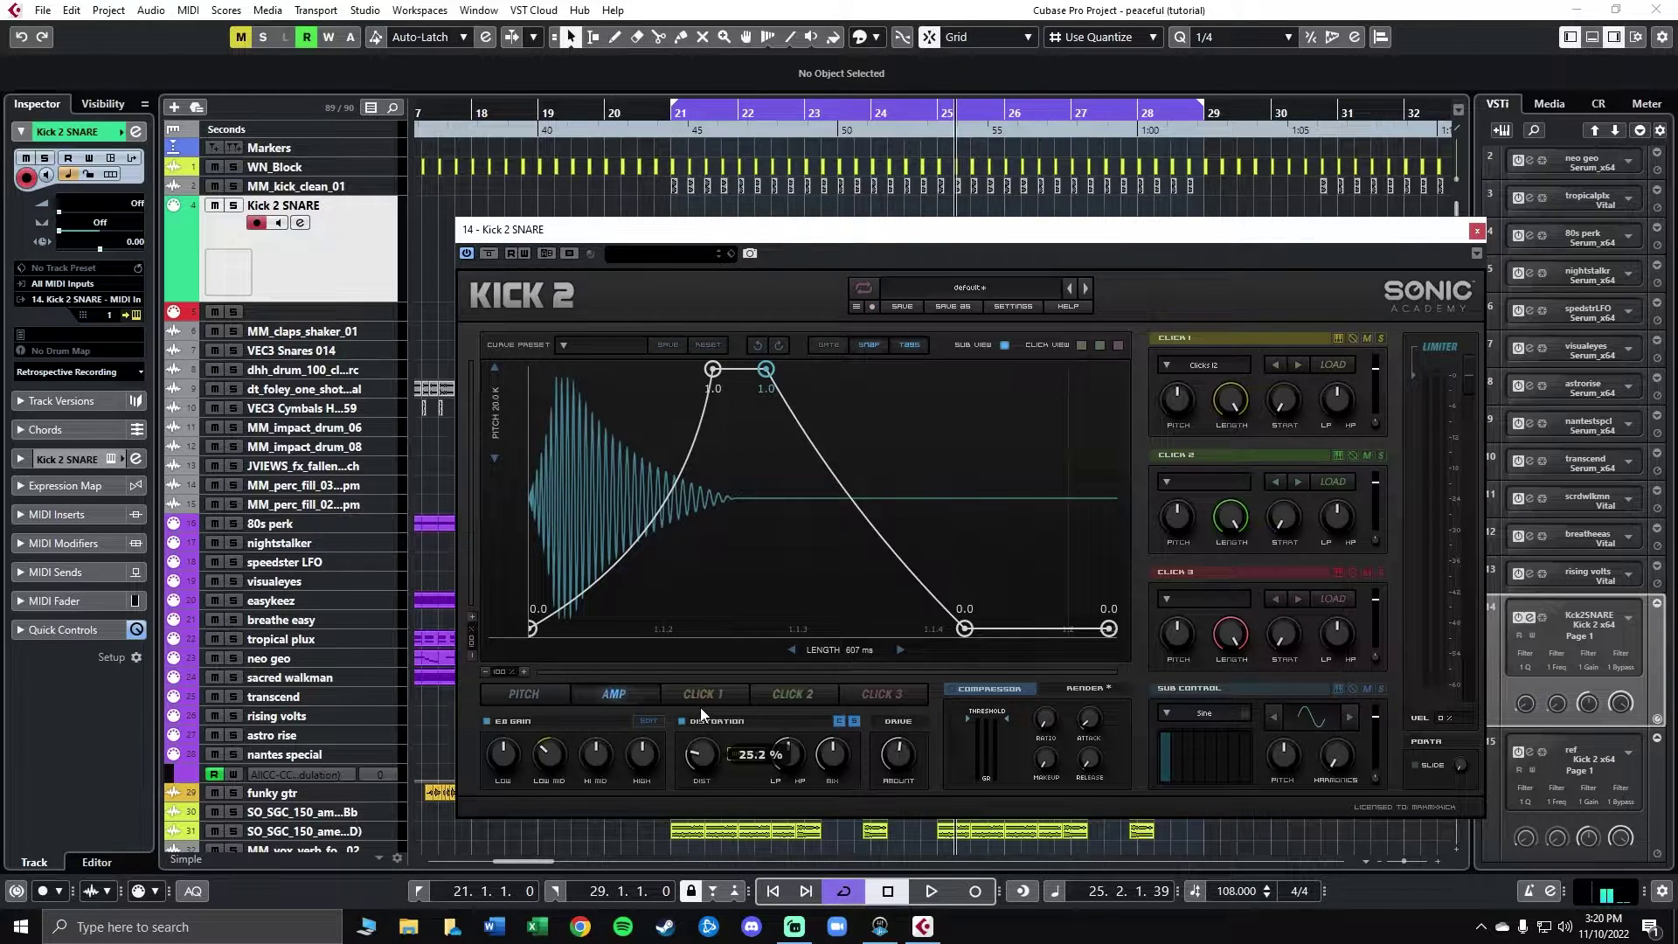
Step: Raise the distortion amount to about 25% and set the distortion mix to about 41%
{"action": "left_click_drag", "start_coordinate": [700, 705], "coordinate": [706, 699]}
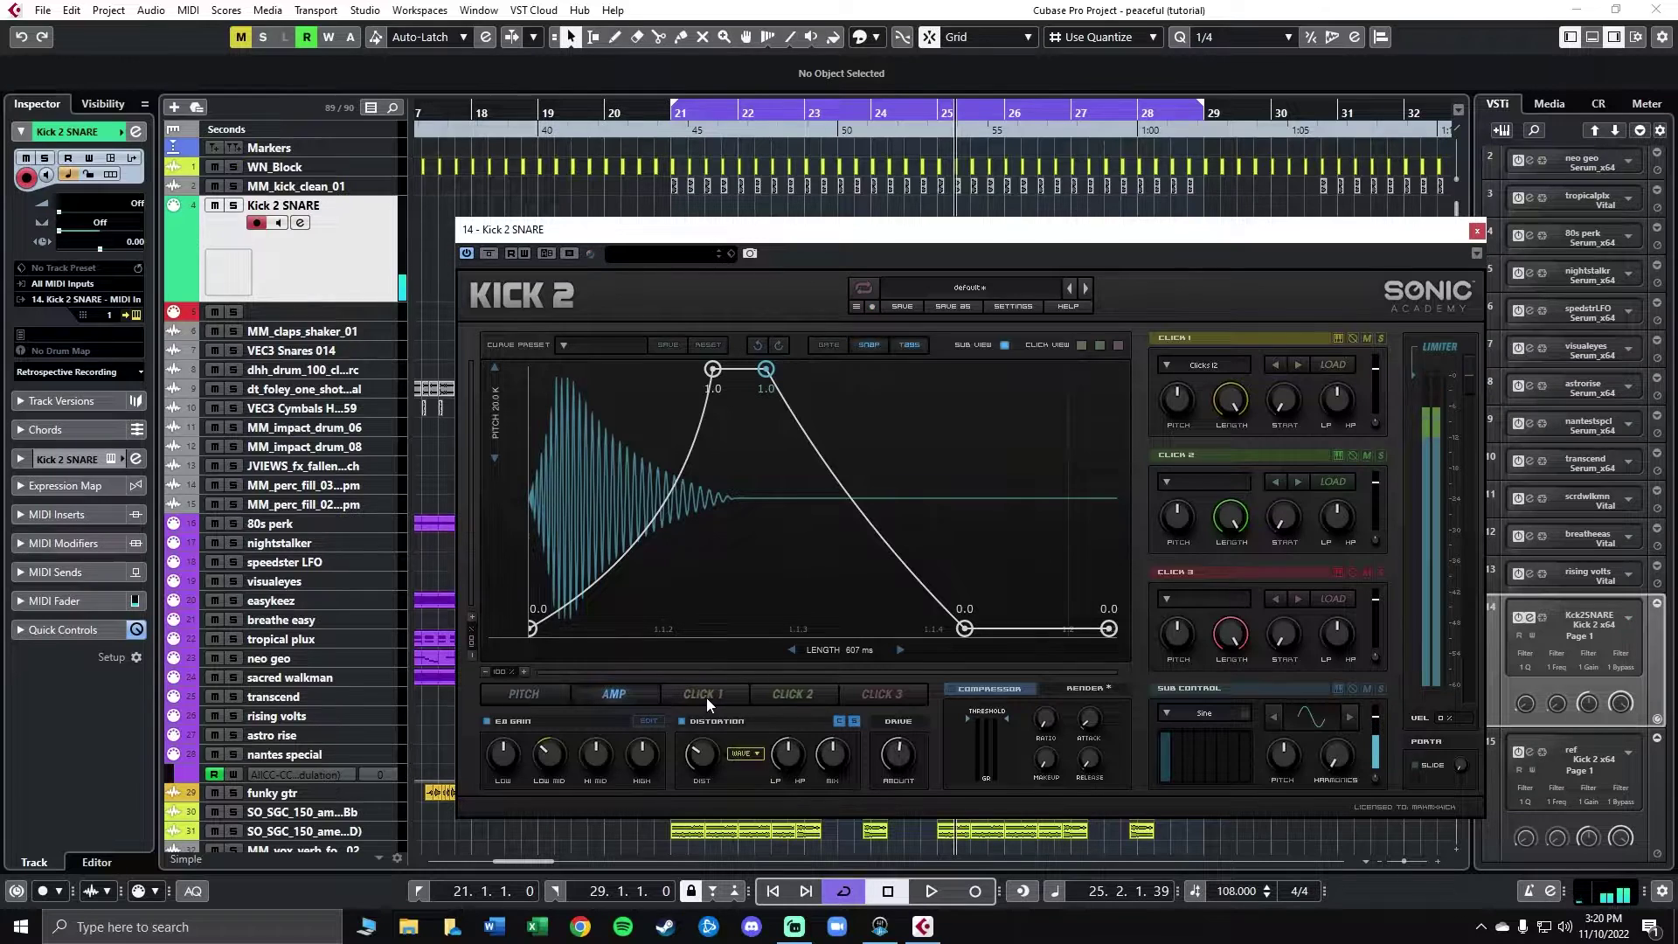
{"action": "mouse_move", "coordinate": [696, 753]}
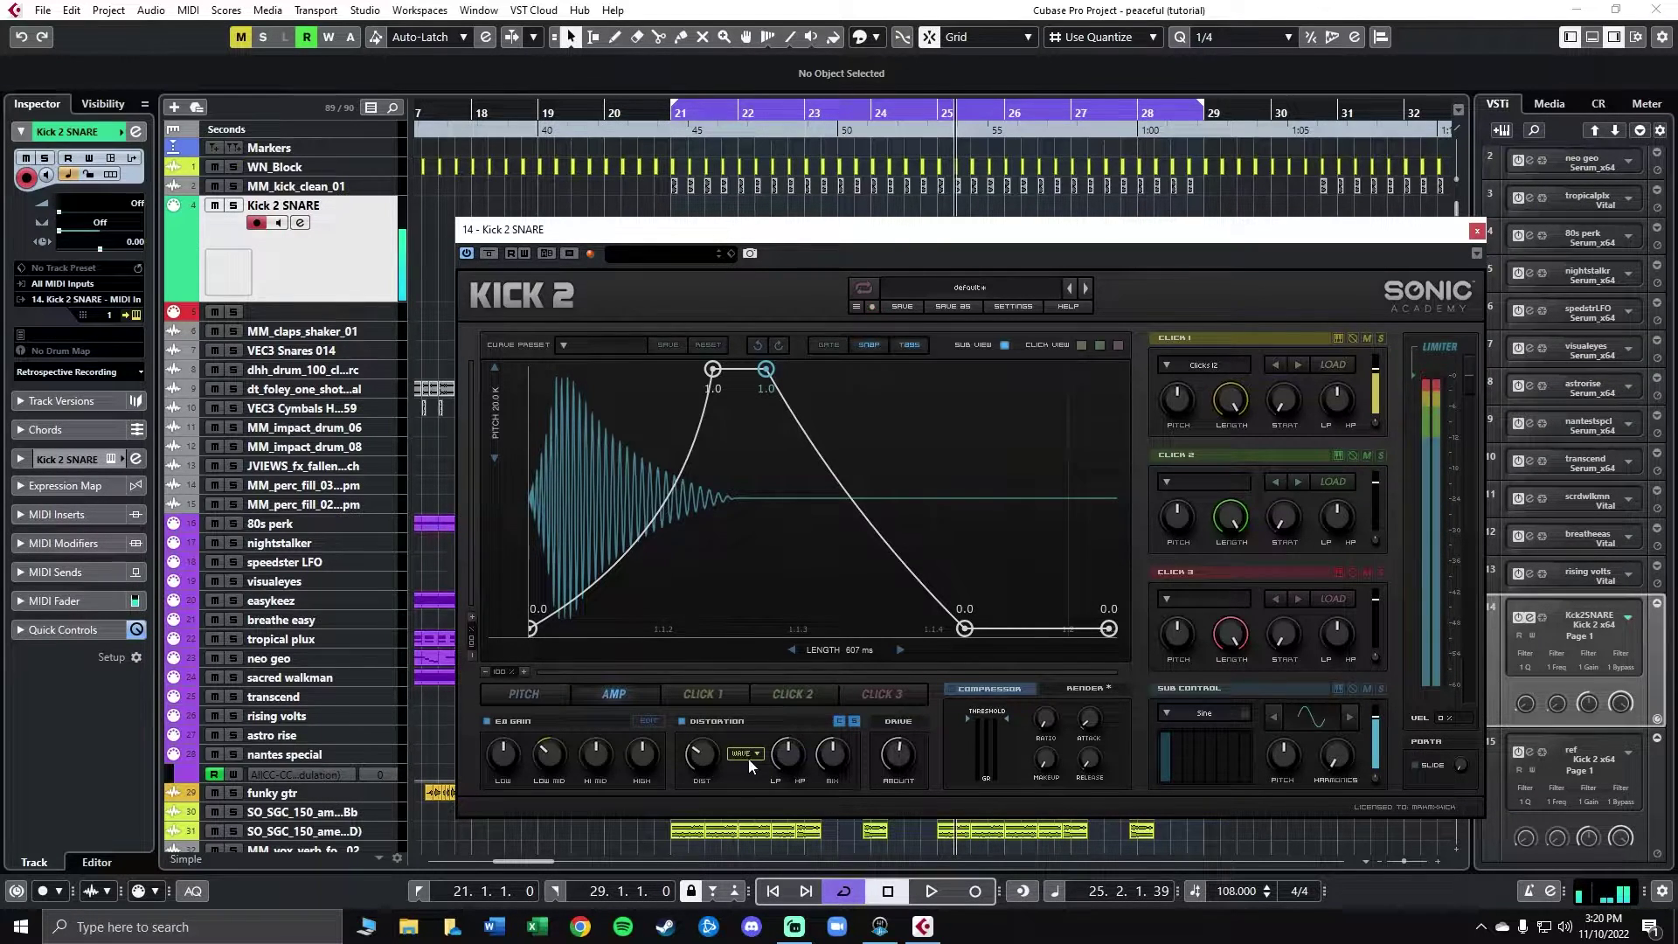
{"action": "mouse_move", "coordinate": [826, 758]}
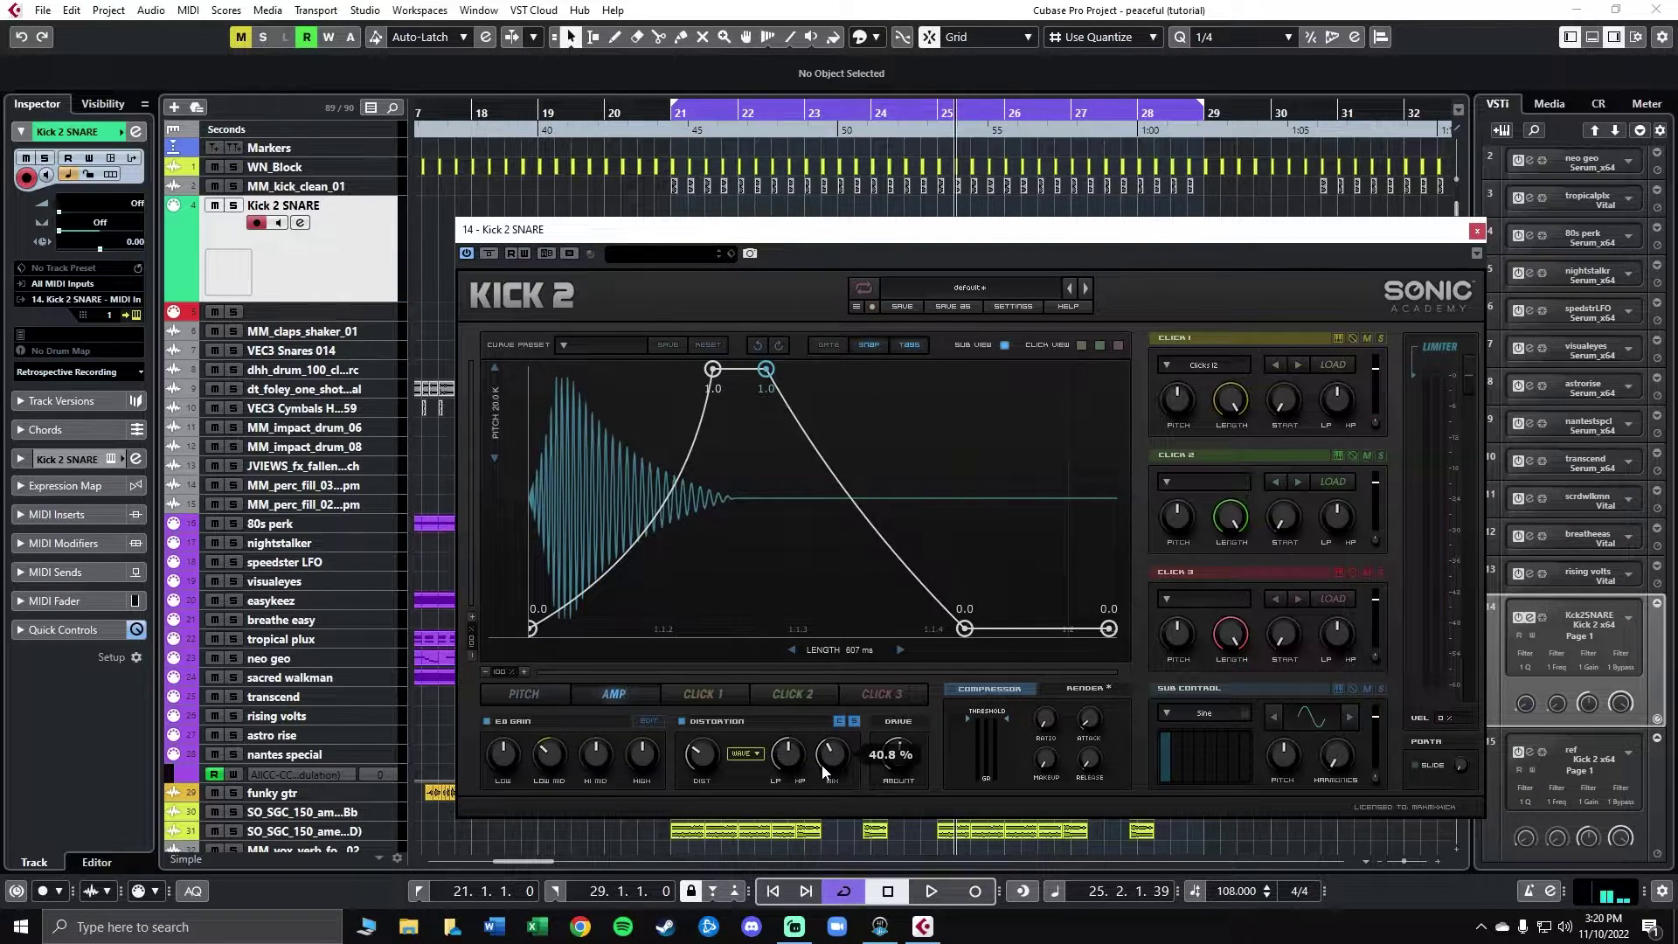
Step: Switch the sub waveform to the DrumSkin preset from the Skins category and adjust the sub's harmonics amount
{"action": "mouse_move", "coordinate": [900, 756]}
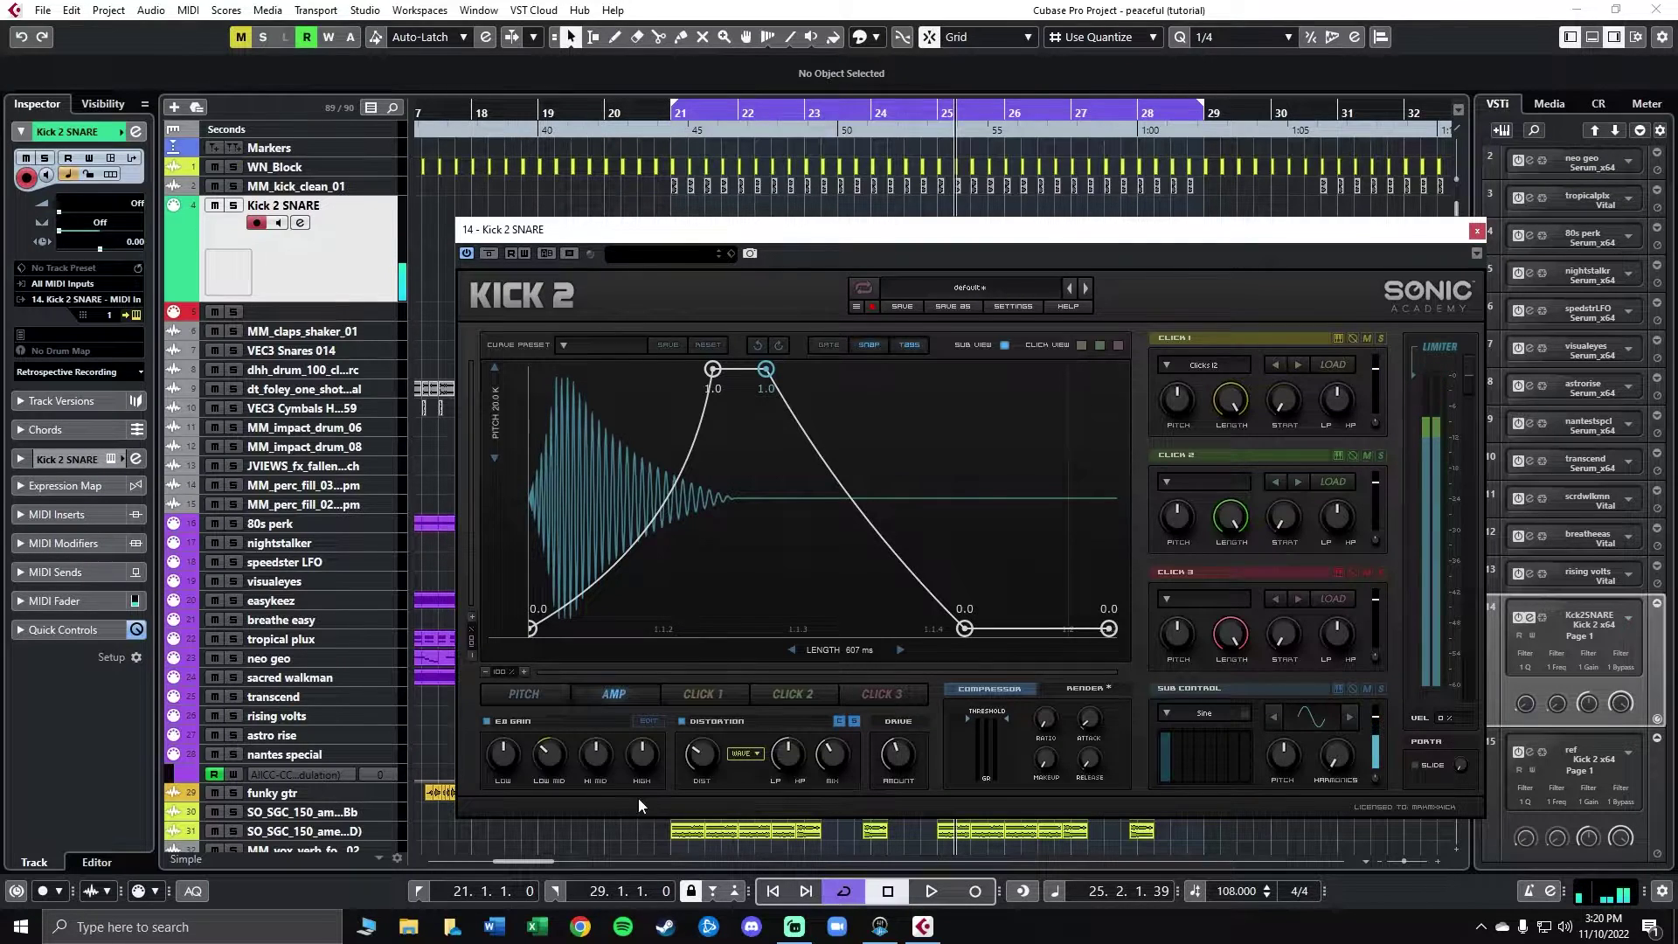
{"action": "left_click", "coordinate": [1200, 714]}
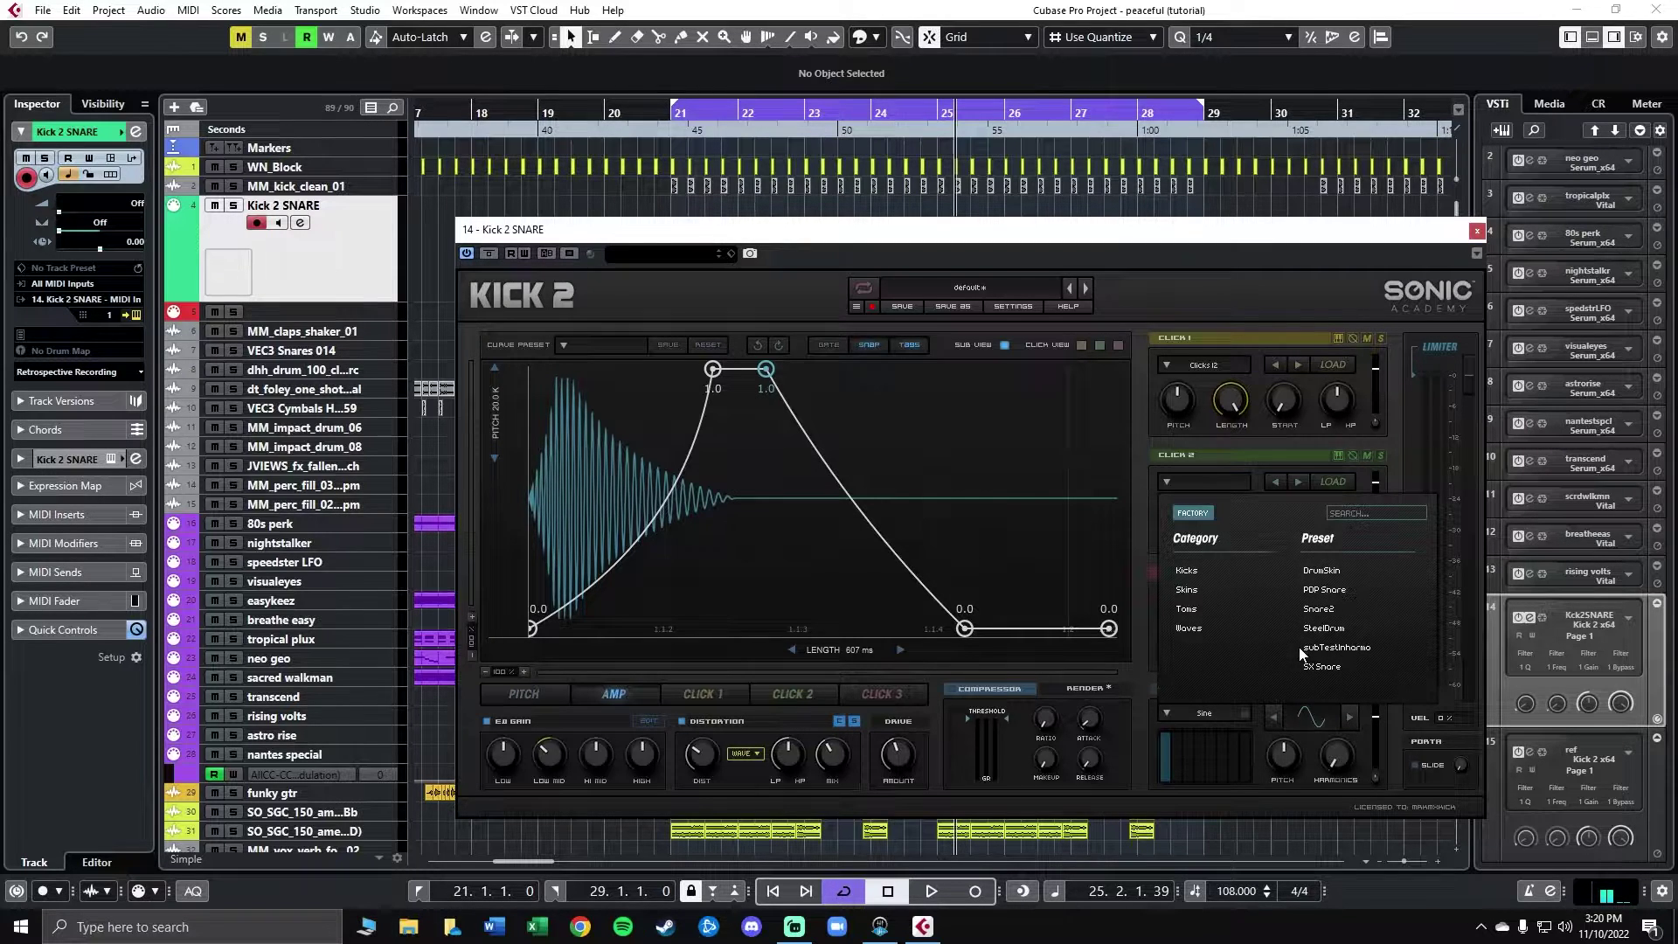
{"action": "left_click", "coordinate": [1190, 592]}
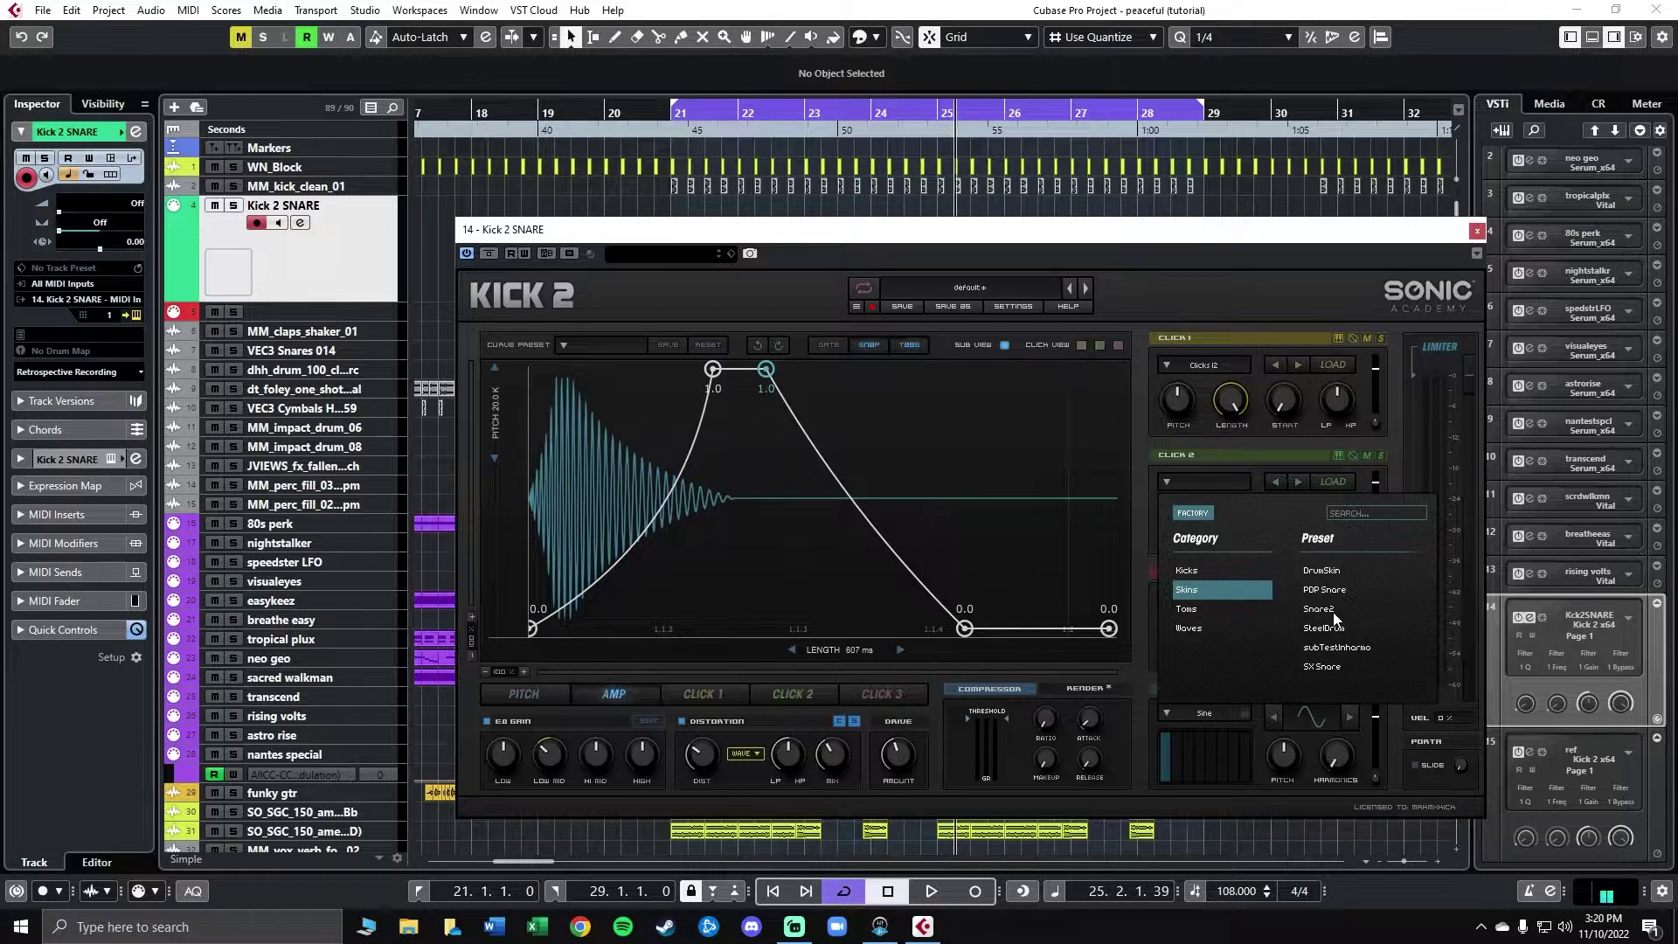
{"action": "left_click", "coordinate": [1323, 571]}
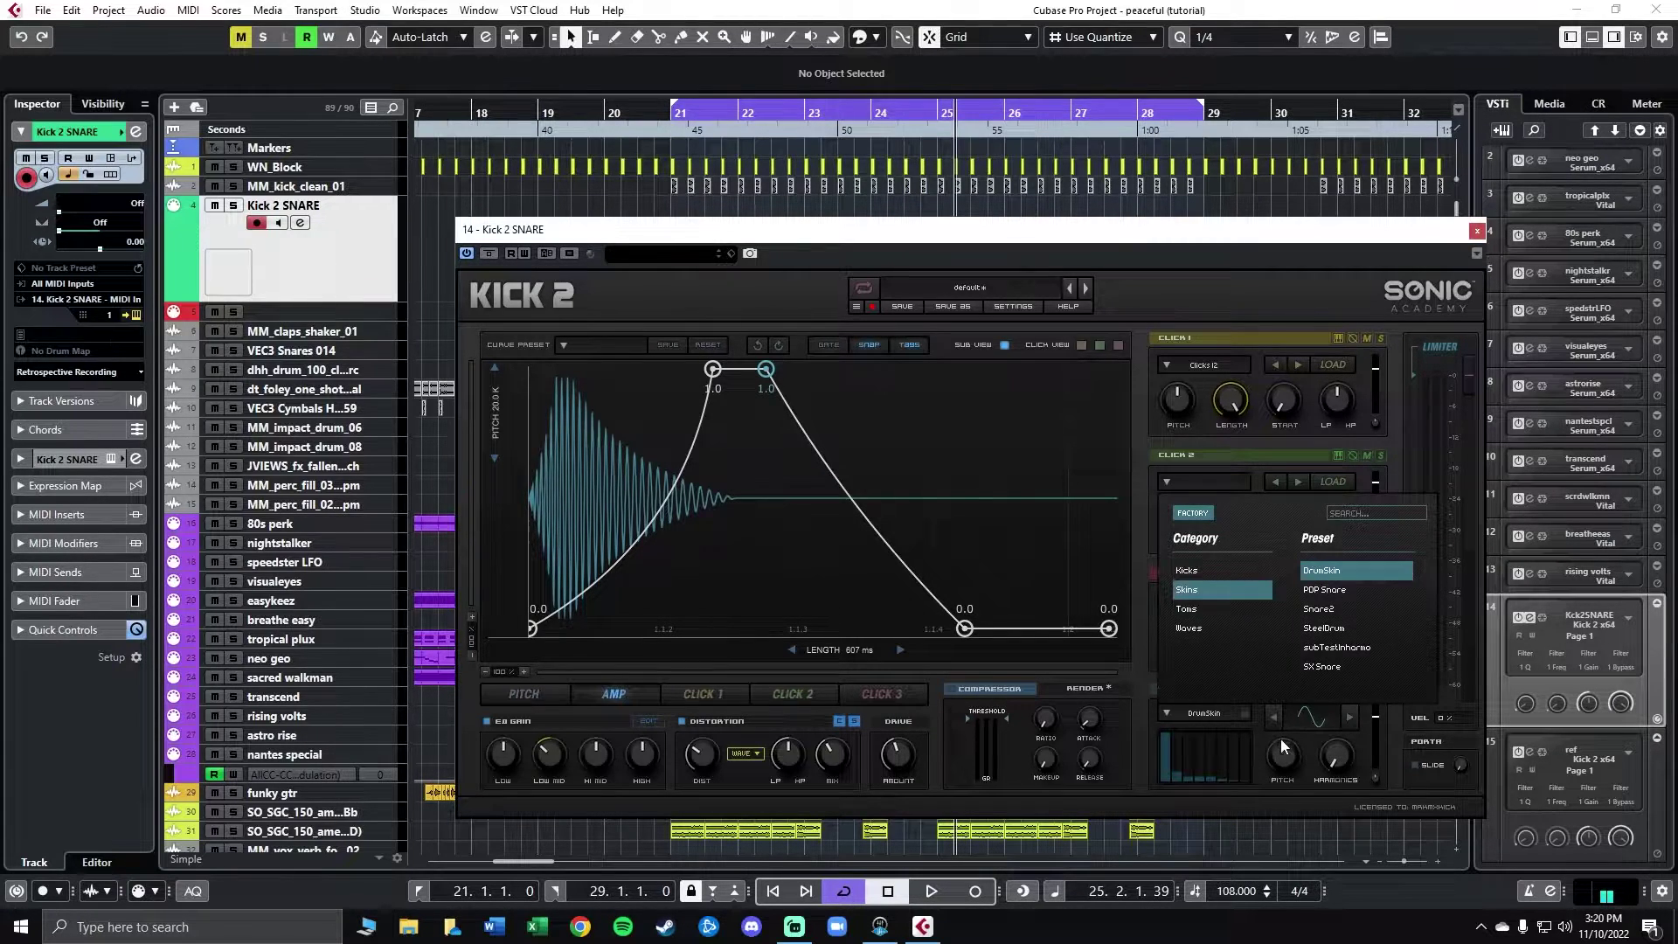
{"action": "left_click_drag", "start_coordinate": [1353, 770], "coordinate": [1340, 708]}
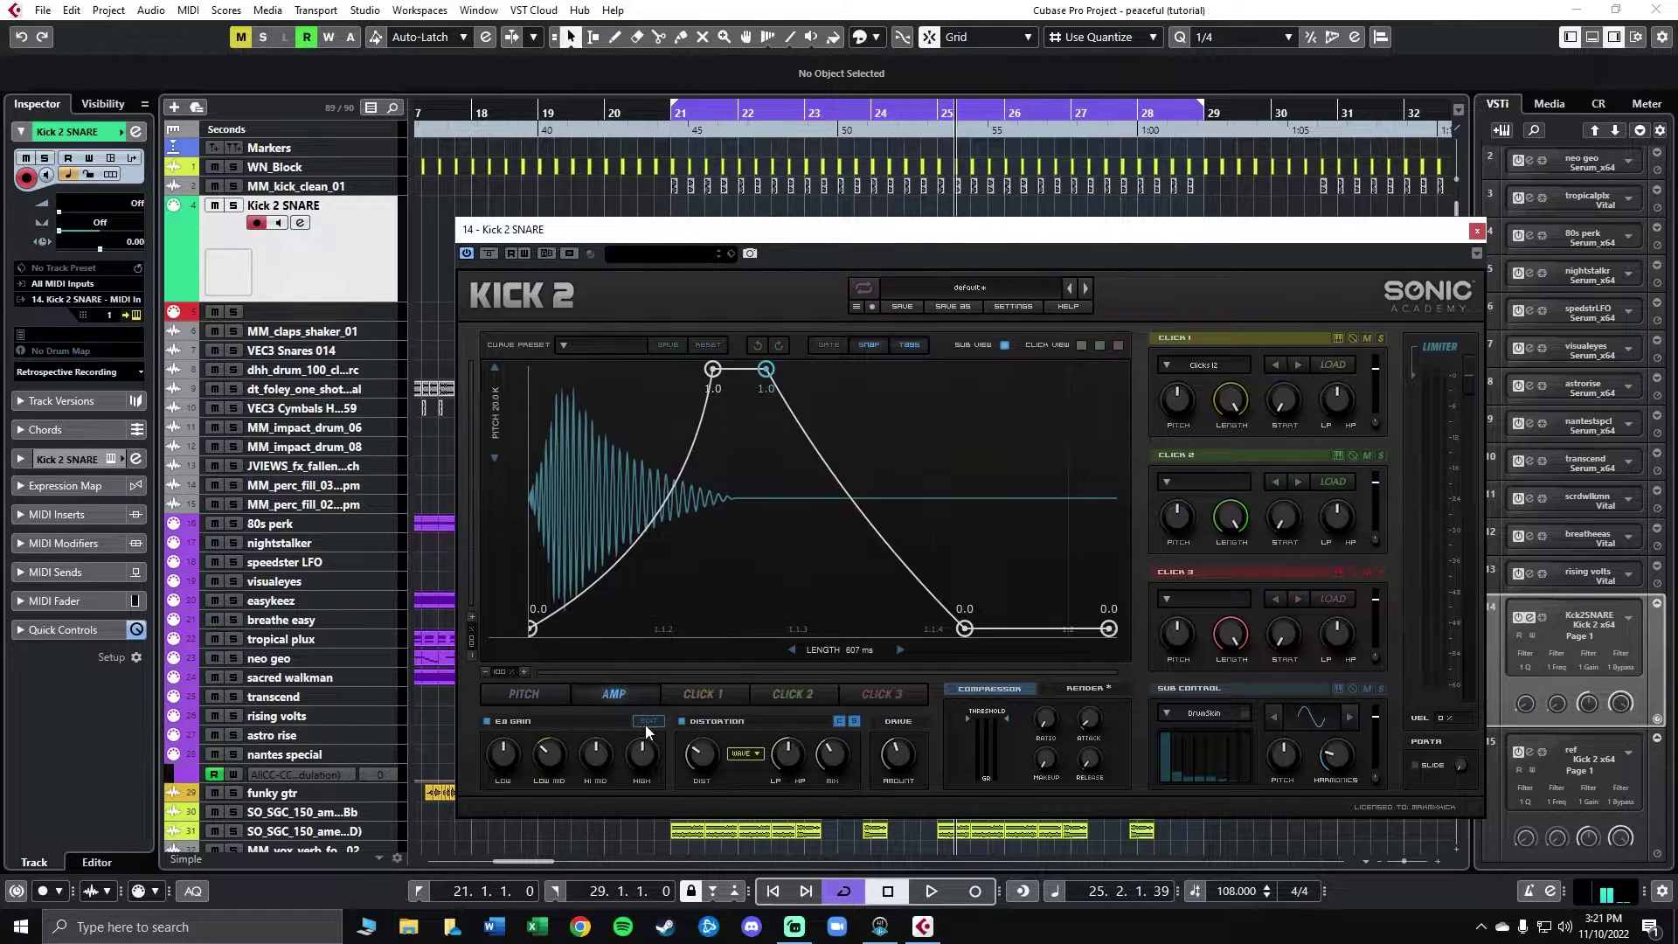
Step: In the amp EQ, move the low-mid band to 214 Hz and set its gain to -5.0 dB
{"action": "mouse_move", "coordinate": [600, 761]}
{"action": "left_mouse_down"}
{"action": "mouse_move", "coordinate": [589, 717]}
{"action": "mouse_move", "coordinate": [579, 737]}
{"action": "mouse_move", "coordinate": [590, 774]}
{"action": "mouse_move", "coordinate": [596, 669]}
{"action": "mouse_move", "coordinate": [591, 801]}
{"action": "mouse_move", "coordinate": [611, 670]}
{"action": "mouse_move", "coordinate": [598, 752]}
{"action": "left_mouse_up"}
{"action": "left_click", "coordinate": [648, 721]}
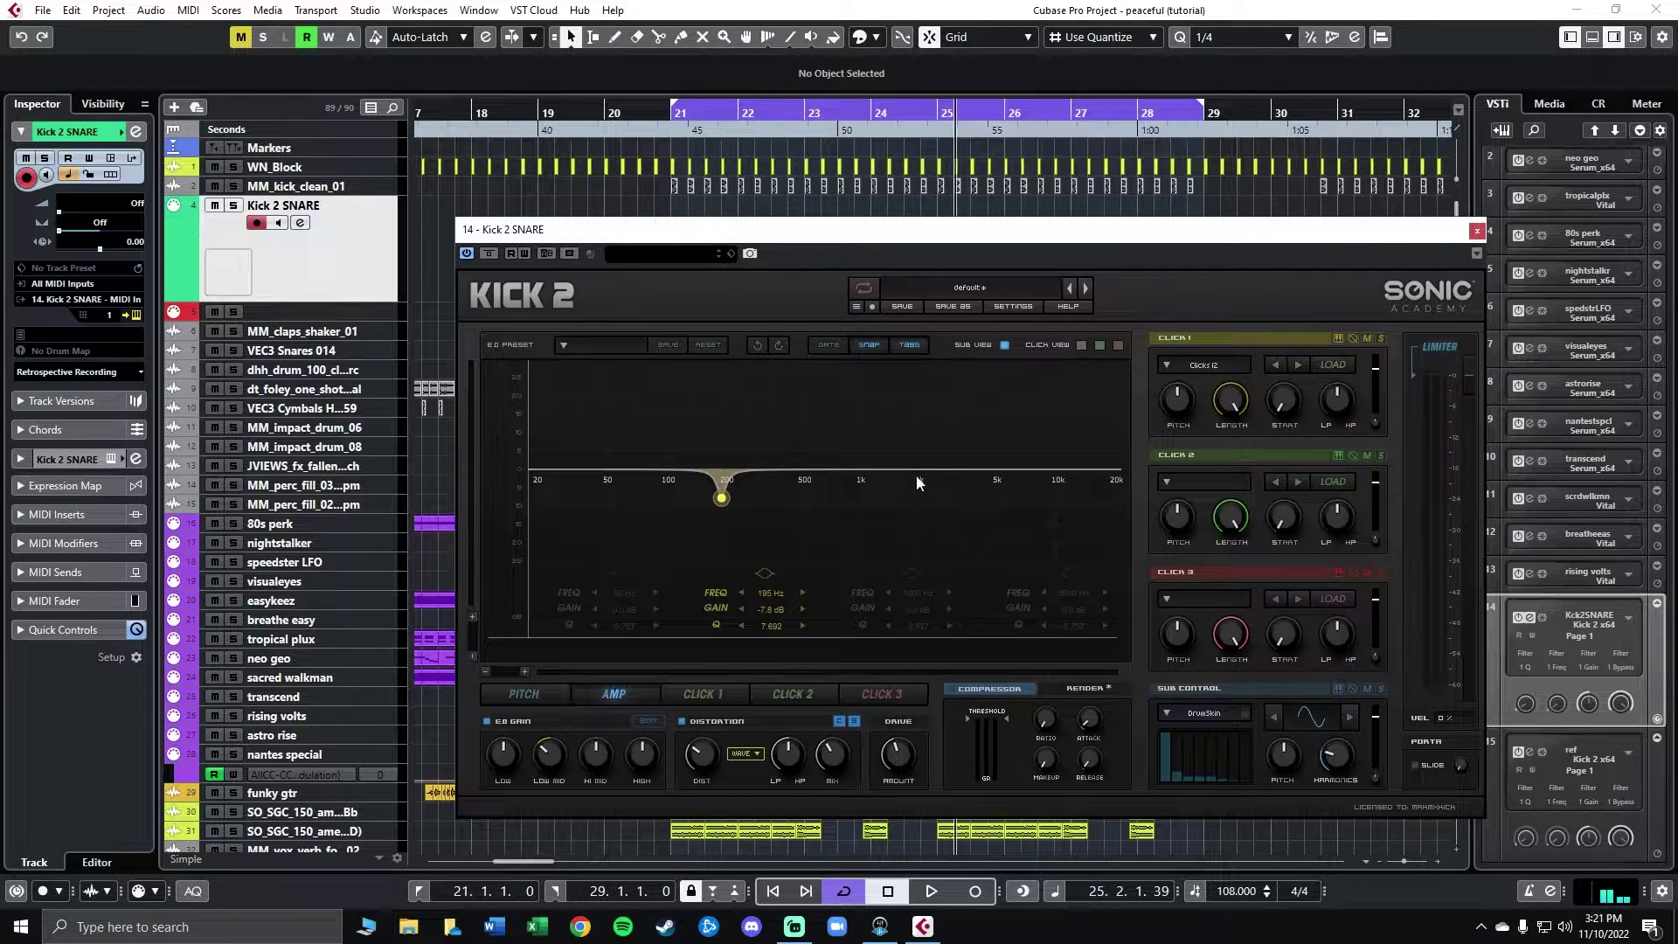
{"action": "left_click", "coordinate": [914, 574]}
{"action": "left_click", "coordinate": [1068, 574]}
{"action": "left_click", "coordinate": [1070, 574]}
{"action": "left_click", "coordinate": [913, 575]}
{"action": "scroll", "coordinate": [769, 601], "scroll_direction": "up", "scroll_amount": 4}
{"action": "scroll", "coordinate": [771, 600], "scroll_direction": "up", "scroll_amount": 5}
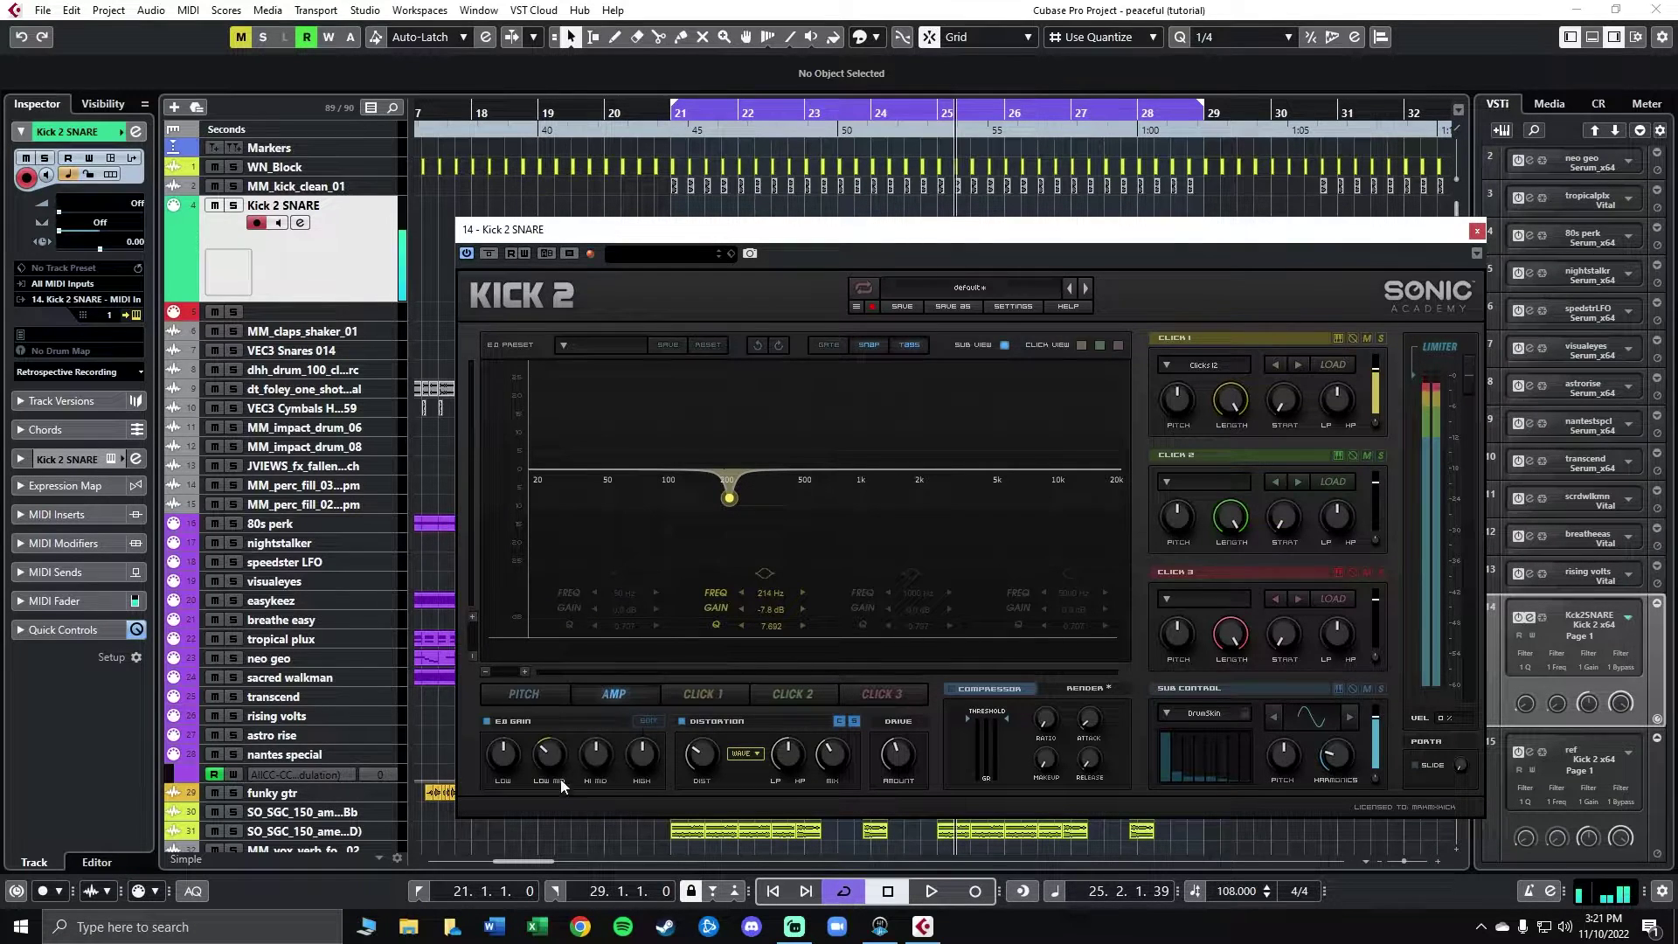
{"action": "scroll", "coordinate": [550, 752], "scroll_direction": "up", "scroll_amount": 4}
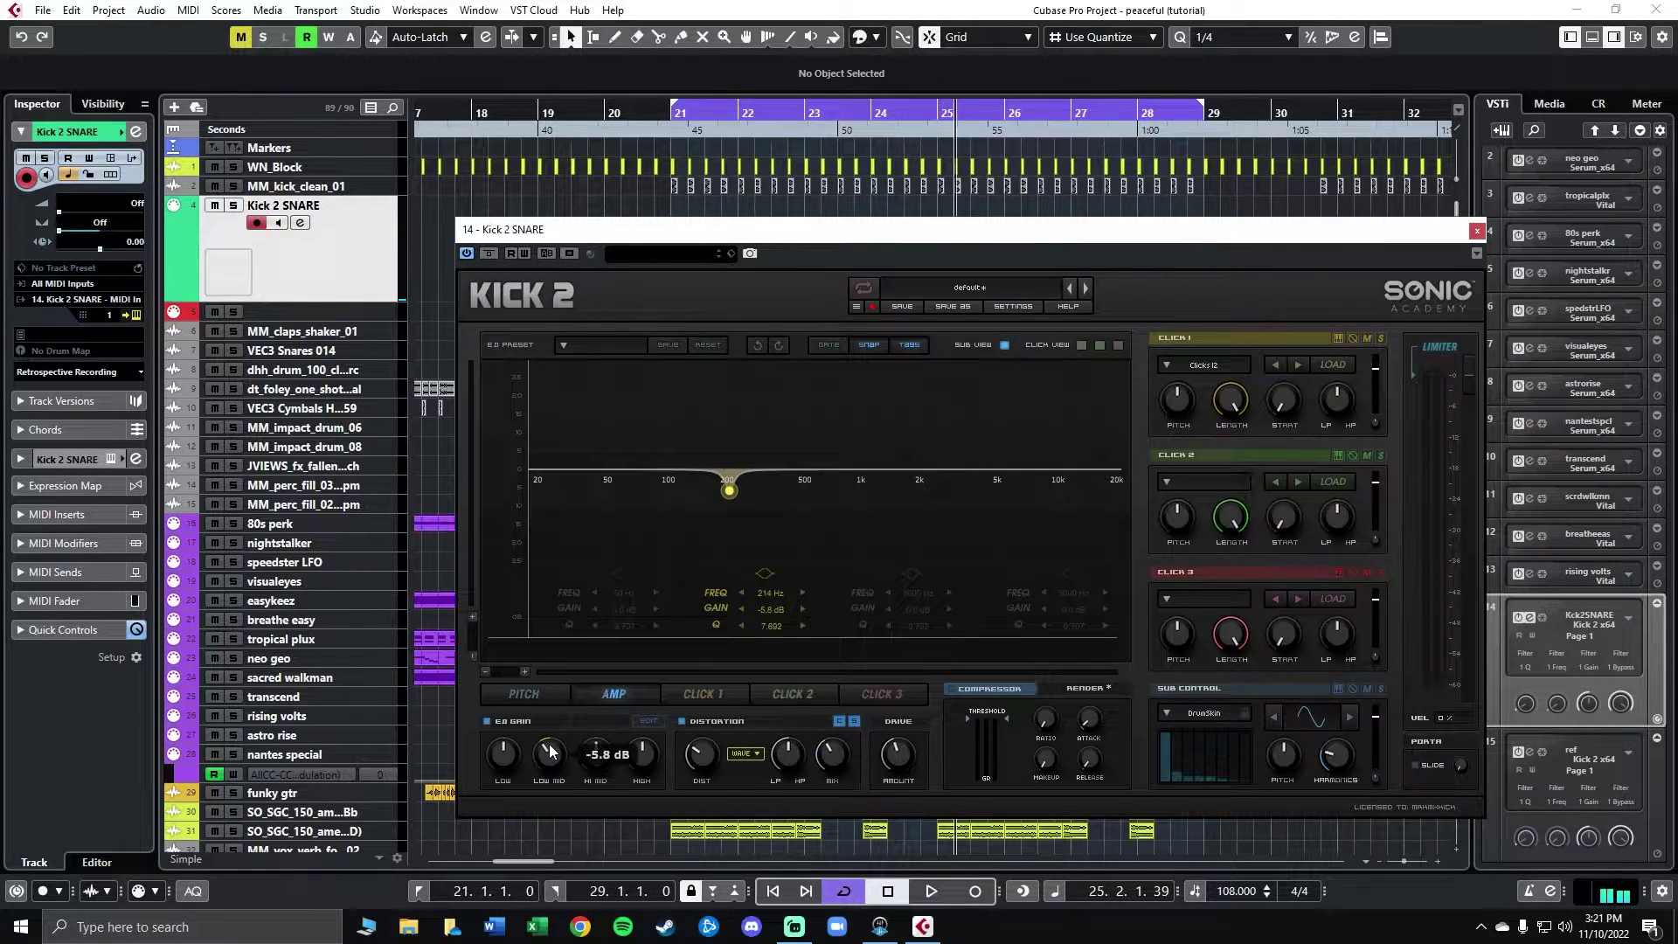
{"action": "scroll", "coordinate": [550, 751], "scroll_direction": "up", "scroll_amount": 2}
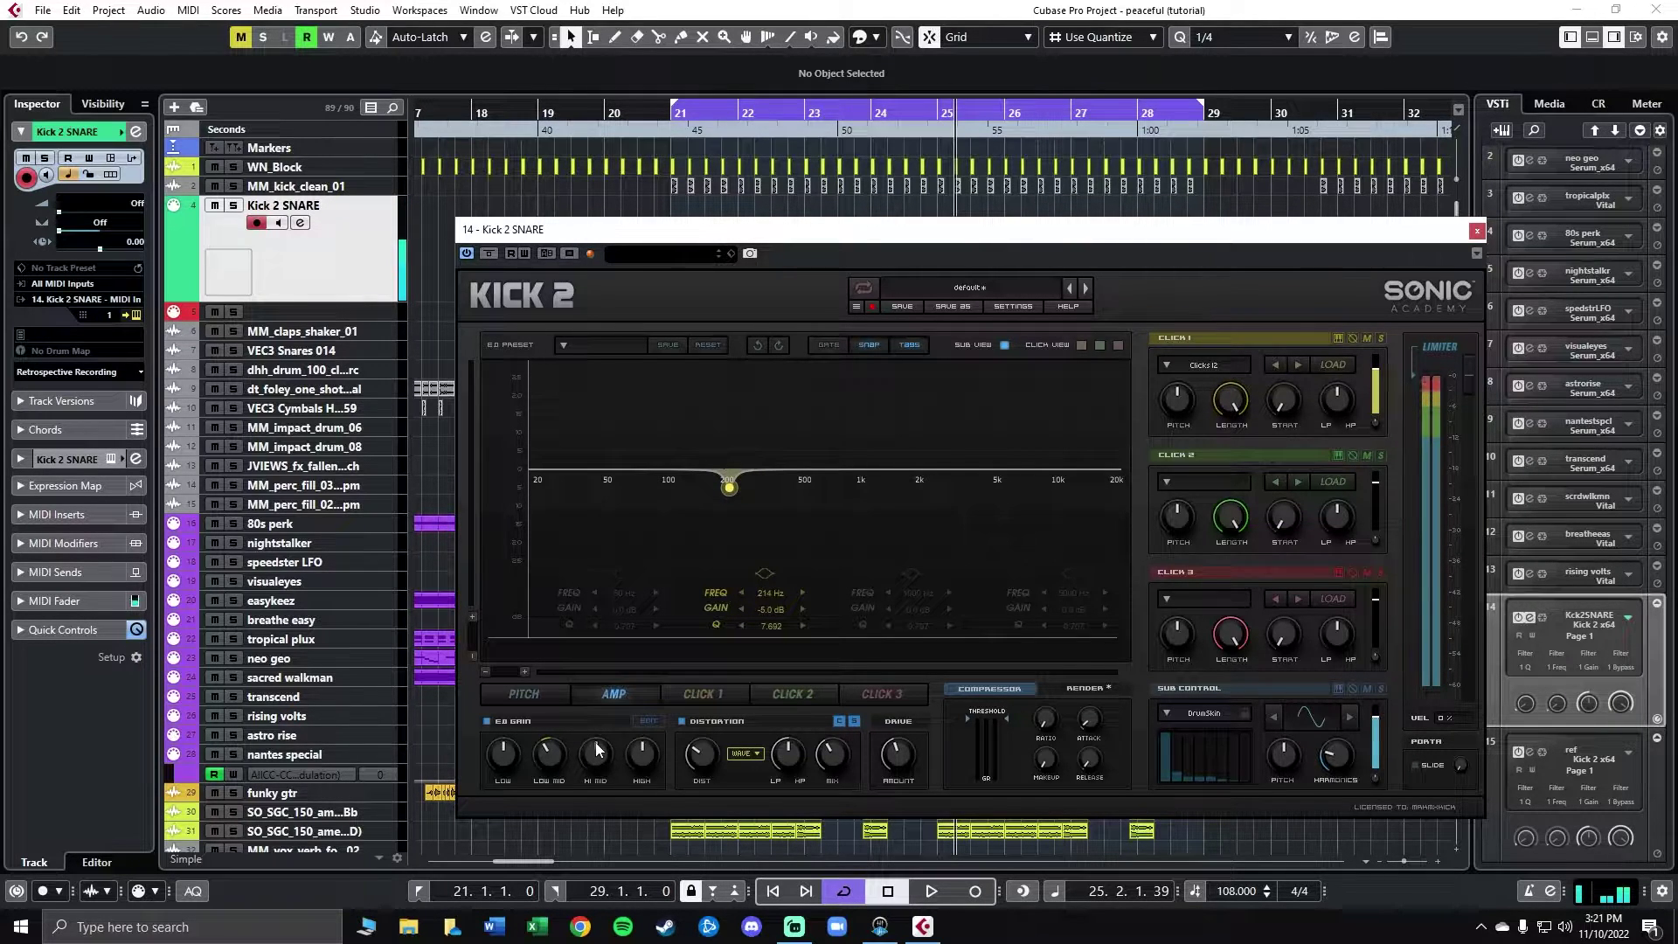
{"action": "left_click", "coordinate": [649, 722]}
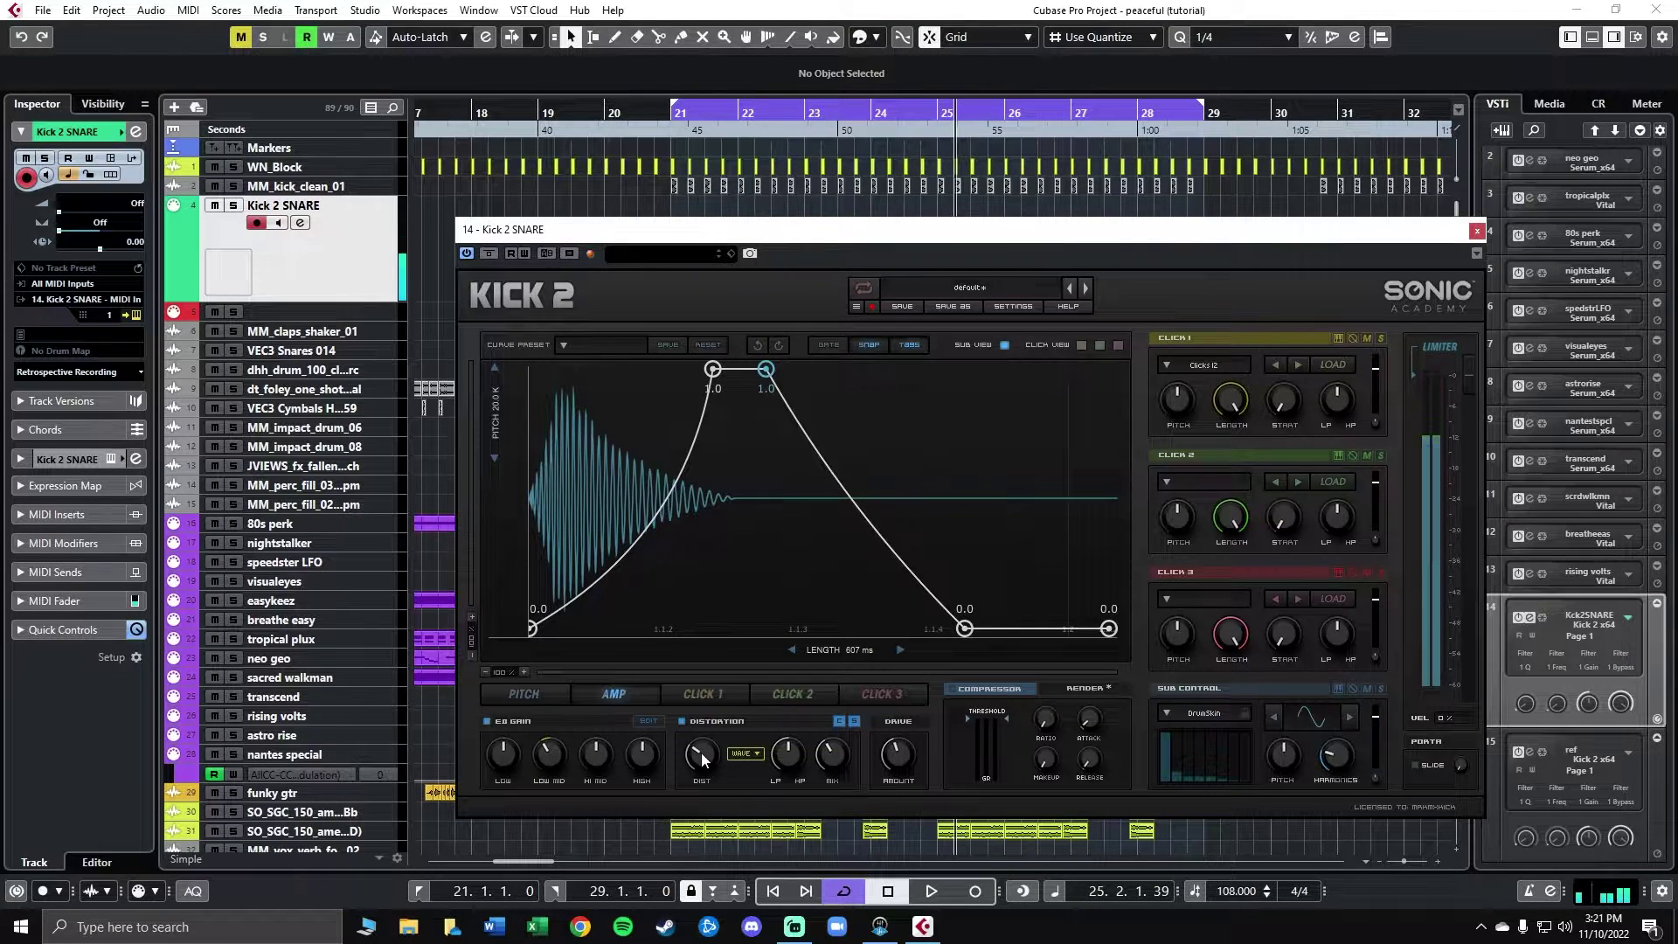
Step: Fine-tune the sub level and load the Live 34 preset from the Live category into Click 1
{"action": "left_click_drag", "start_coordinate": [1379, 724], "coordinate": [1379, 726]}
{"action": "left_click", "coordinate": [1203, 365]}
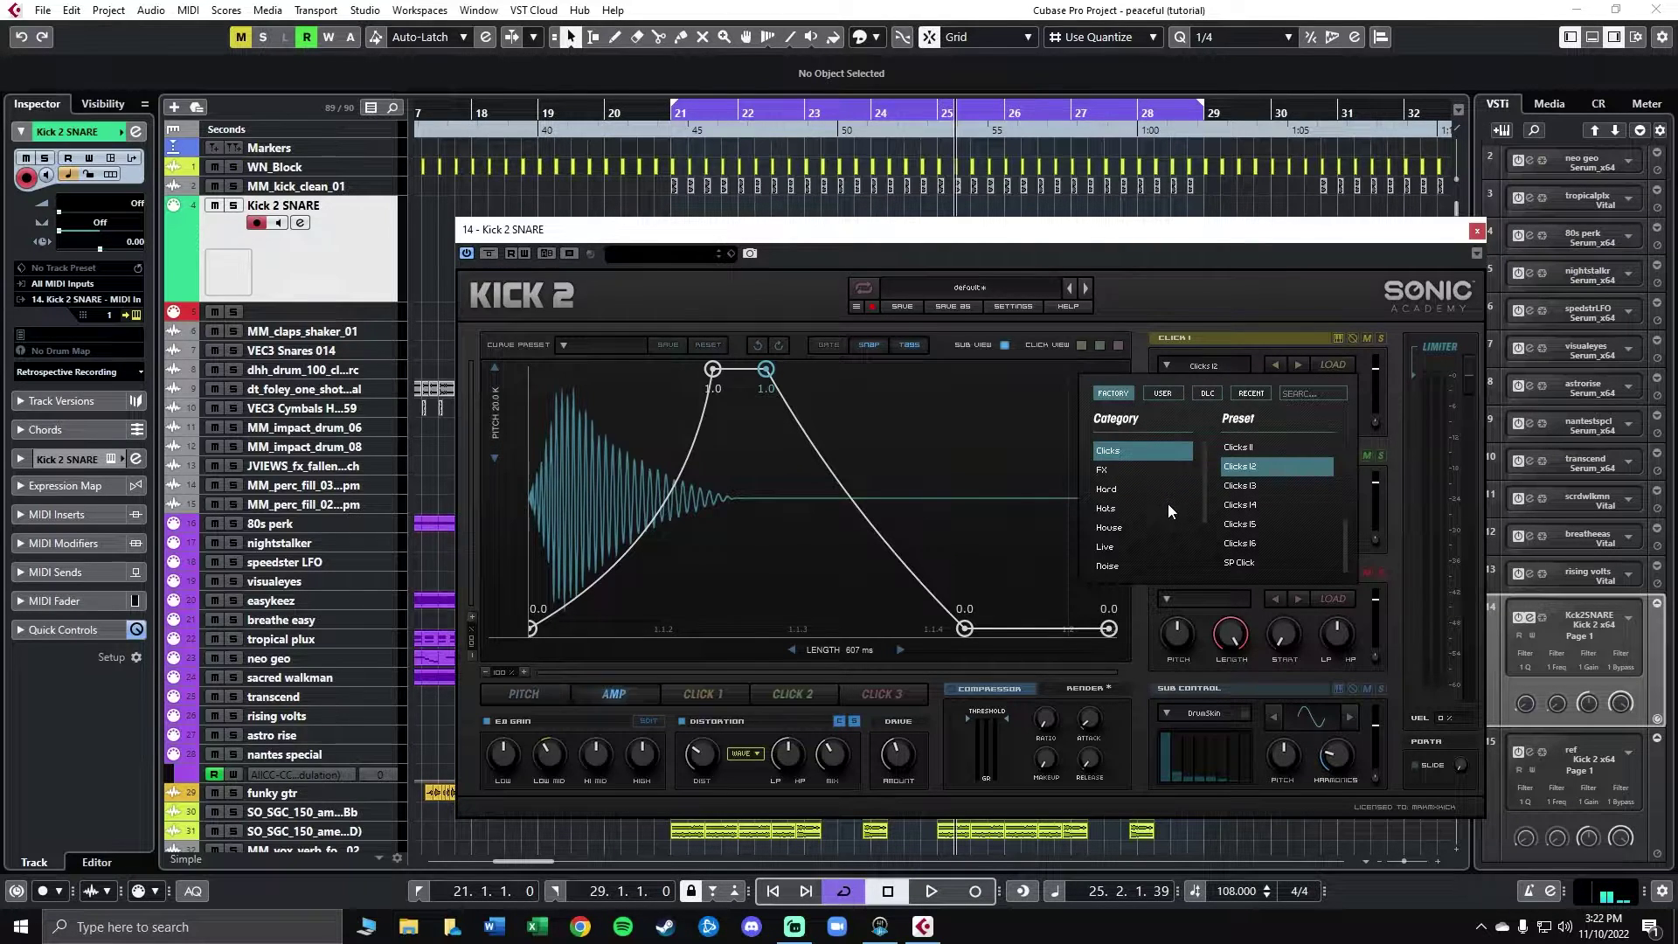
{"action": "scroll", "coordinate": [1162, 504], "scroll_direction": "down", "scroll_amount": 2}
{"action": "scroll", "coordinate": [1134, 535], "scroll_direction": "up", "scroll_amount": 2}
{"action": "scroll", "coordinate": [1147, 507], "scroll_direction": "down", "scroll_amount": 2}
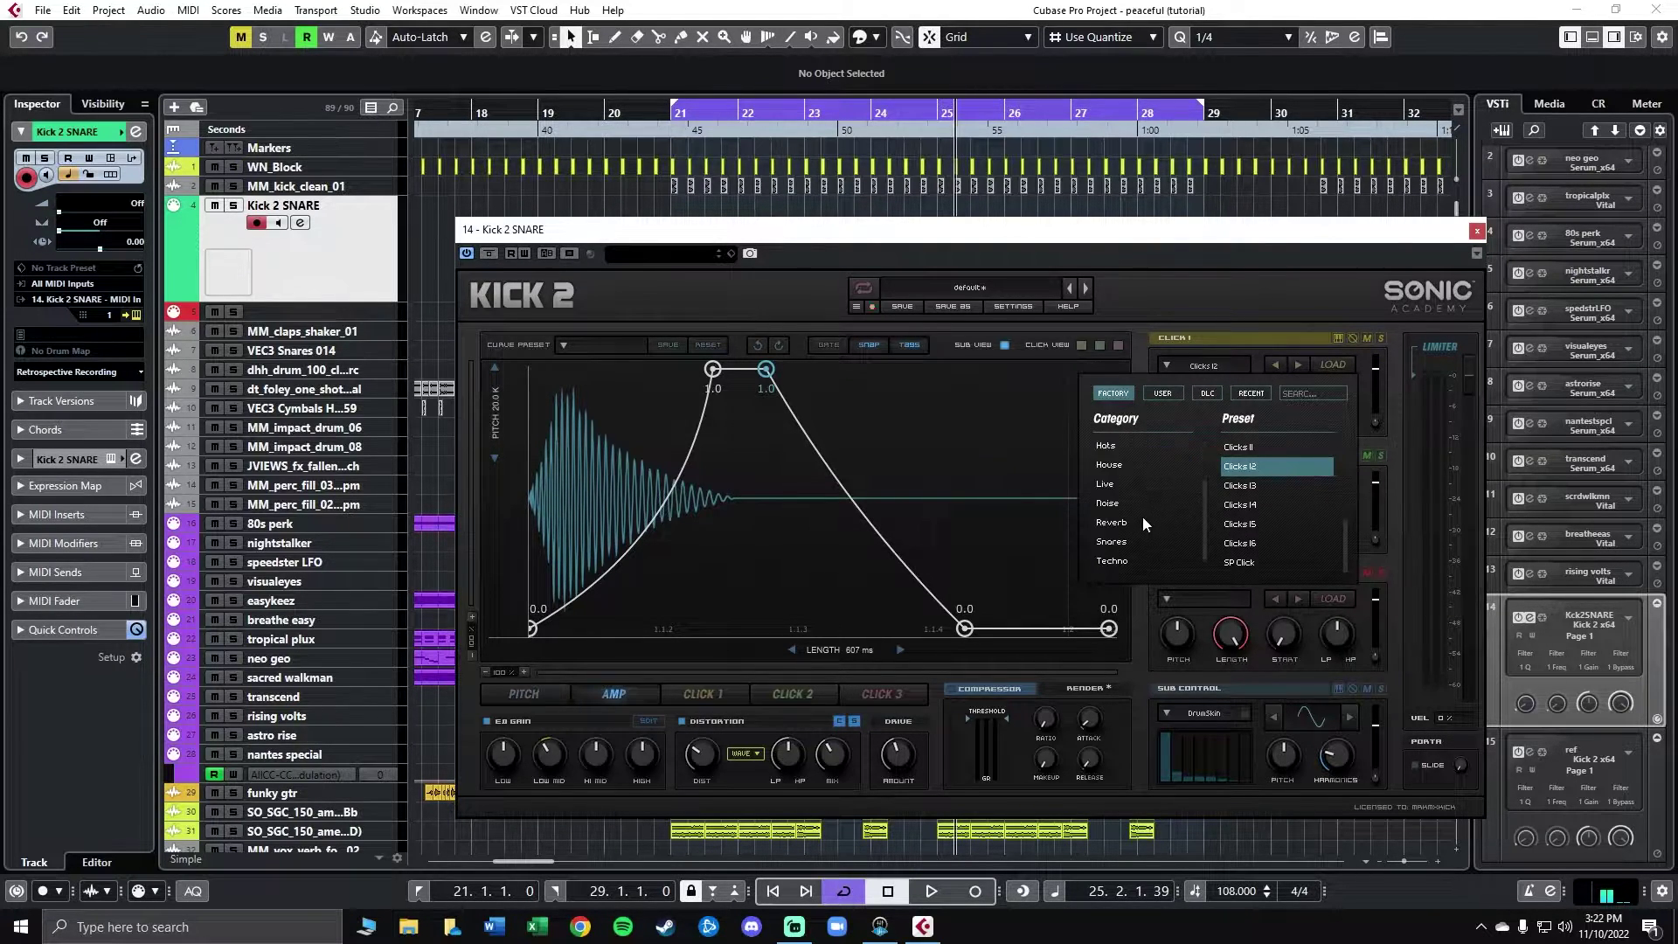
{"action": "left_click", "coordinate": [1105, 484]}
{"action": "scroll", "coordinate": [1257, 527], "scroll_direction": "down", "scroll_amount": 6}
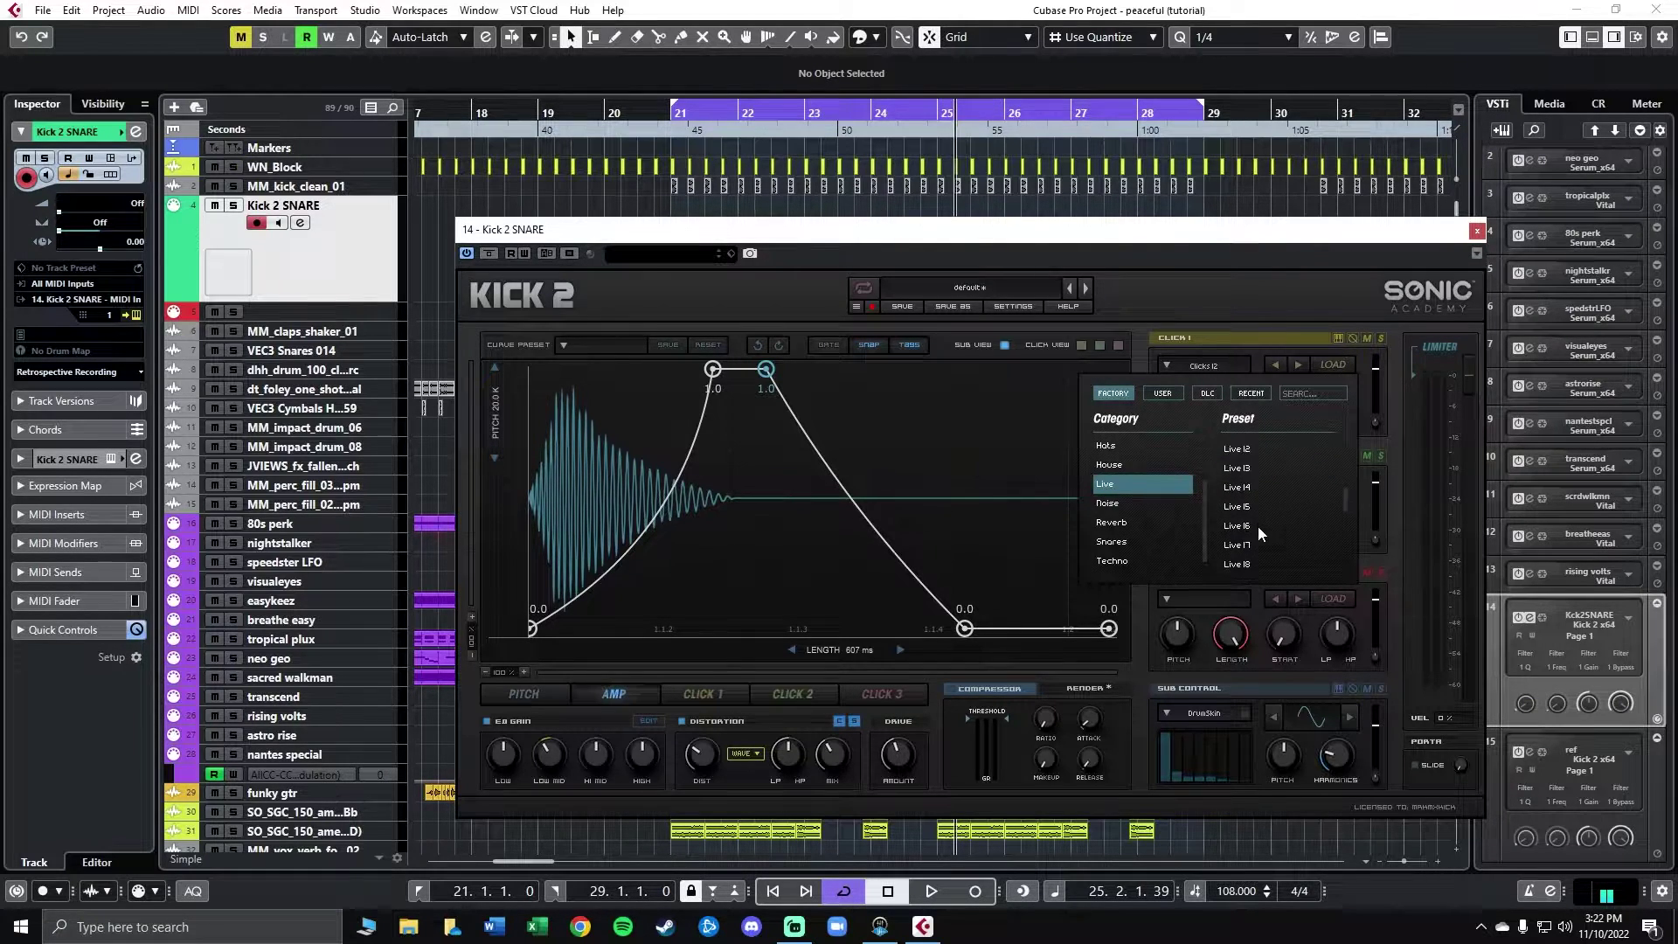
{"action": "scroll", "coordinate": [1253, 533], "scroll_direction": "down", "scroll_amount": 3}
{"action": "scroll", "coordinate": [1268, 551], "scroll_direction": "down", "scroll_amount": 2}
{"action": "left_click", "coordinate": [1257, 556]}
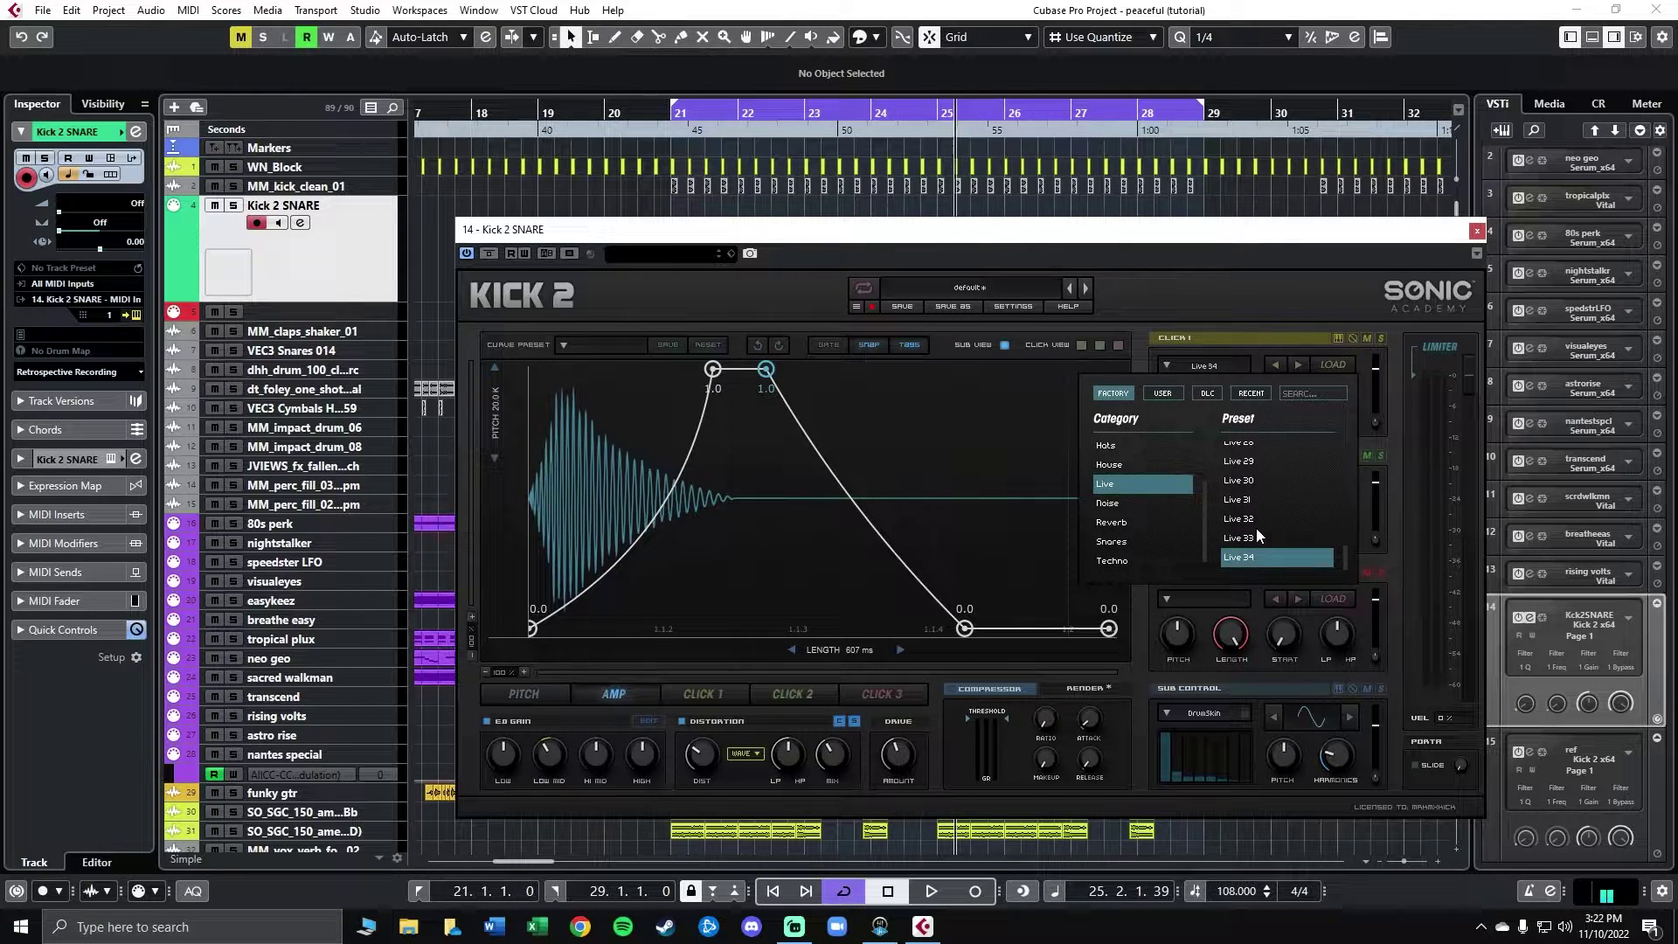
{"action": "left_click", "coordinate": [1250, 306]}
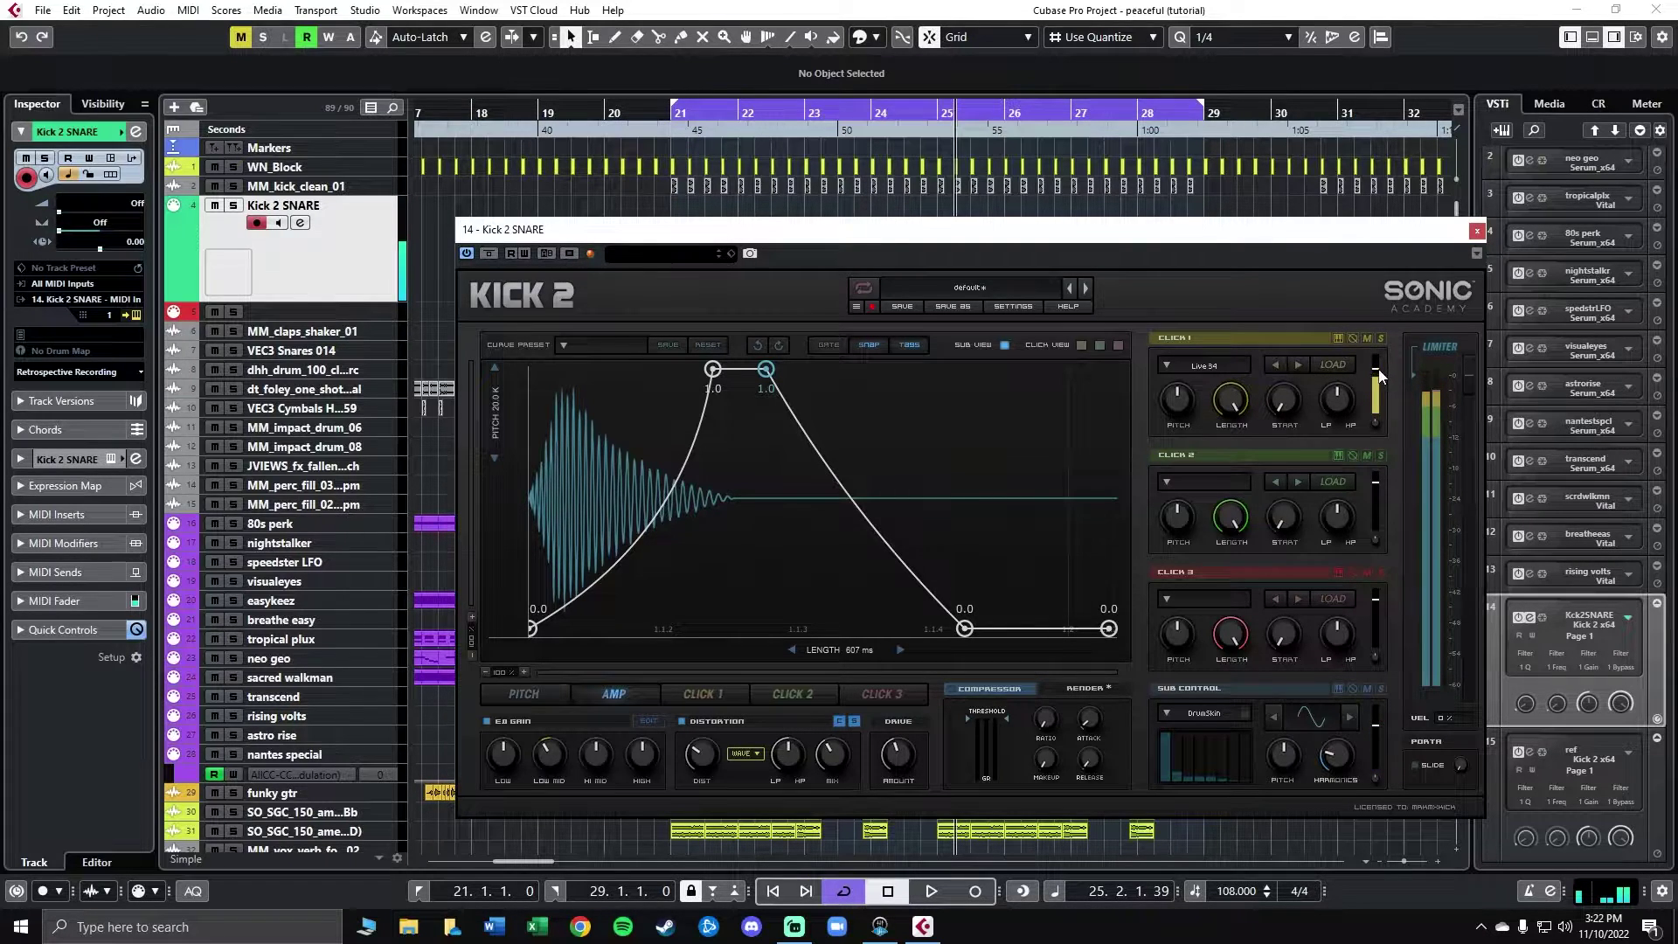
Step: Lower the starting point of the Click 1 envelope to 0.5
{"action": "mouse_move", "coordinate": [1378, 369]}
{"action": "left_click", "coordinate": [706, 694]}
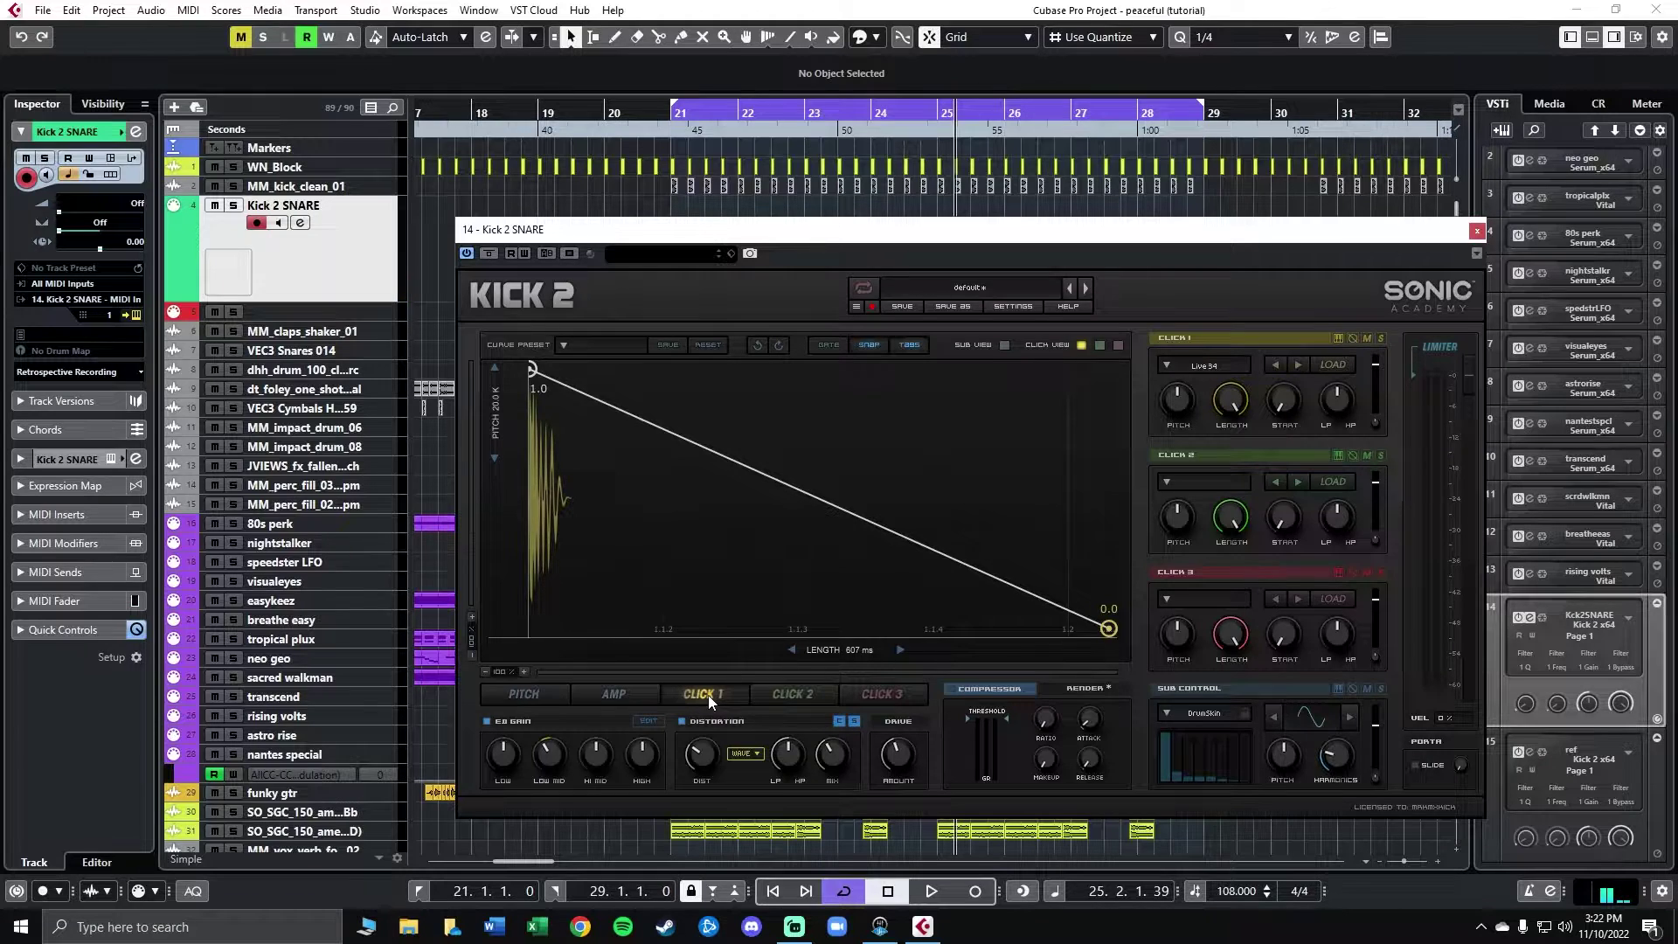
{"action": "left_click_drag", "start_coordinate": [534, 368], "coordinate": [528, 506]}
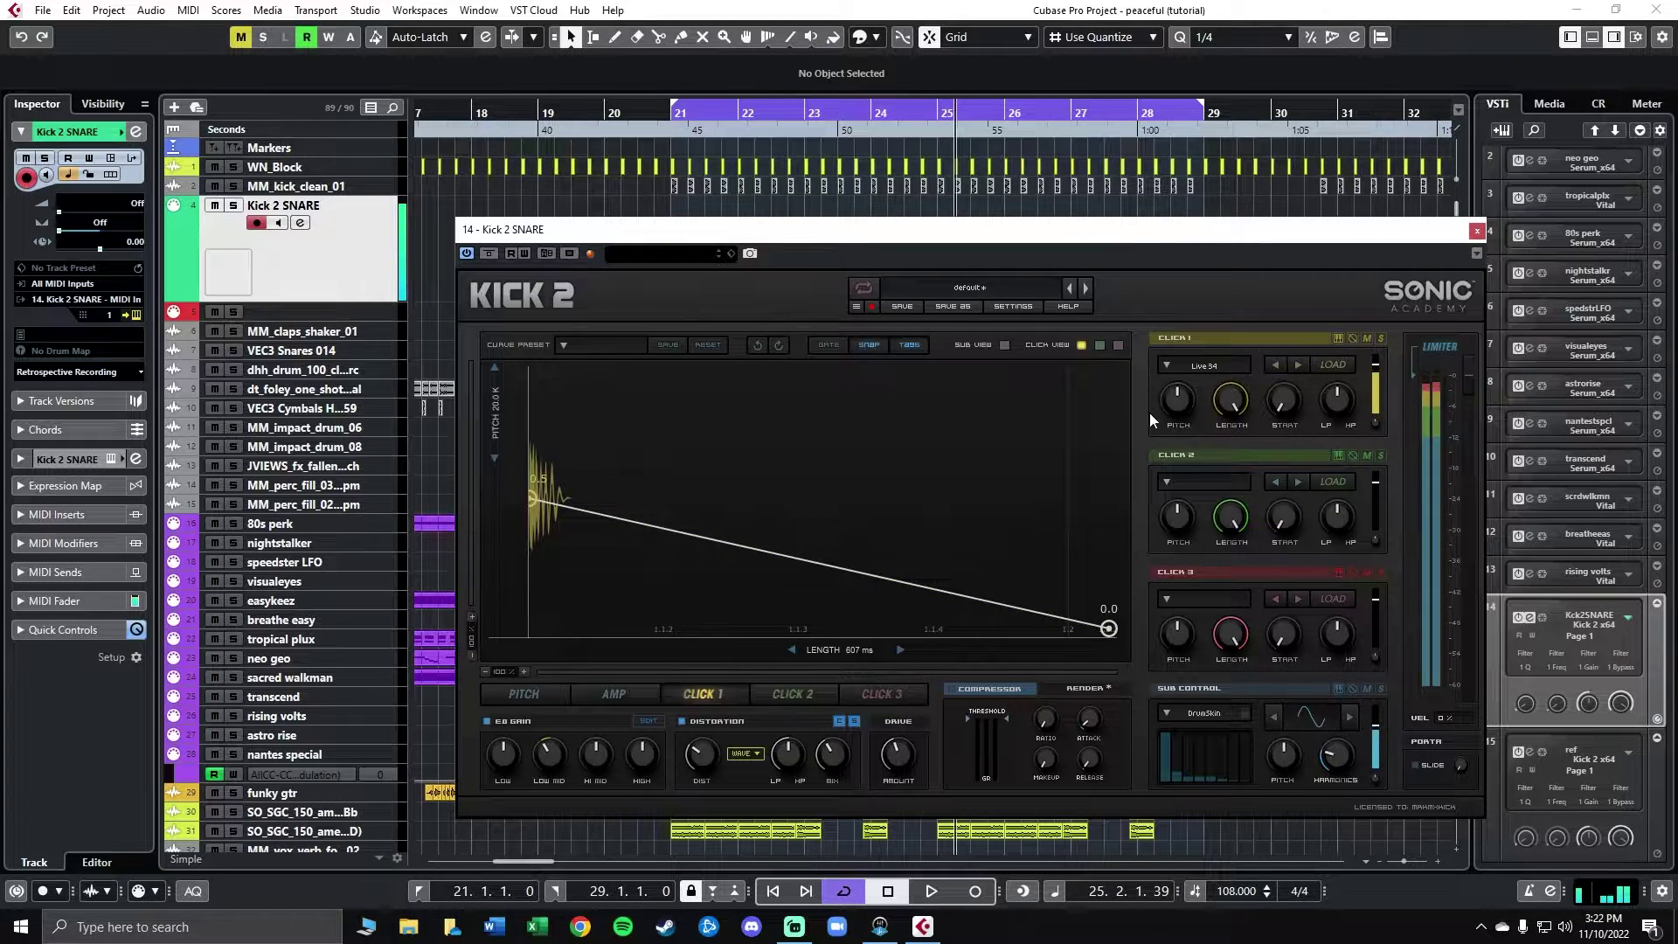
Step: Load the Snare Noise 03 preset from the Snares category into Click 2
{"action": "left_click", "coordinate": [790, 696]}
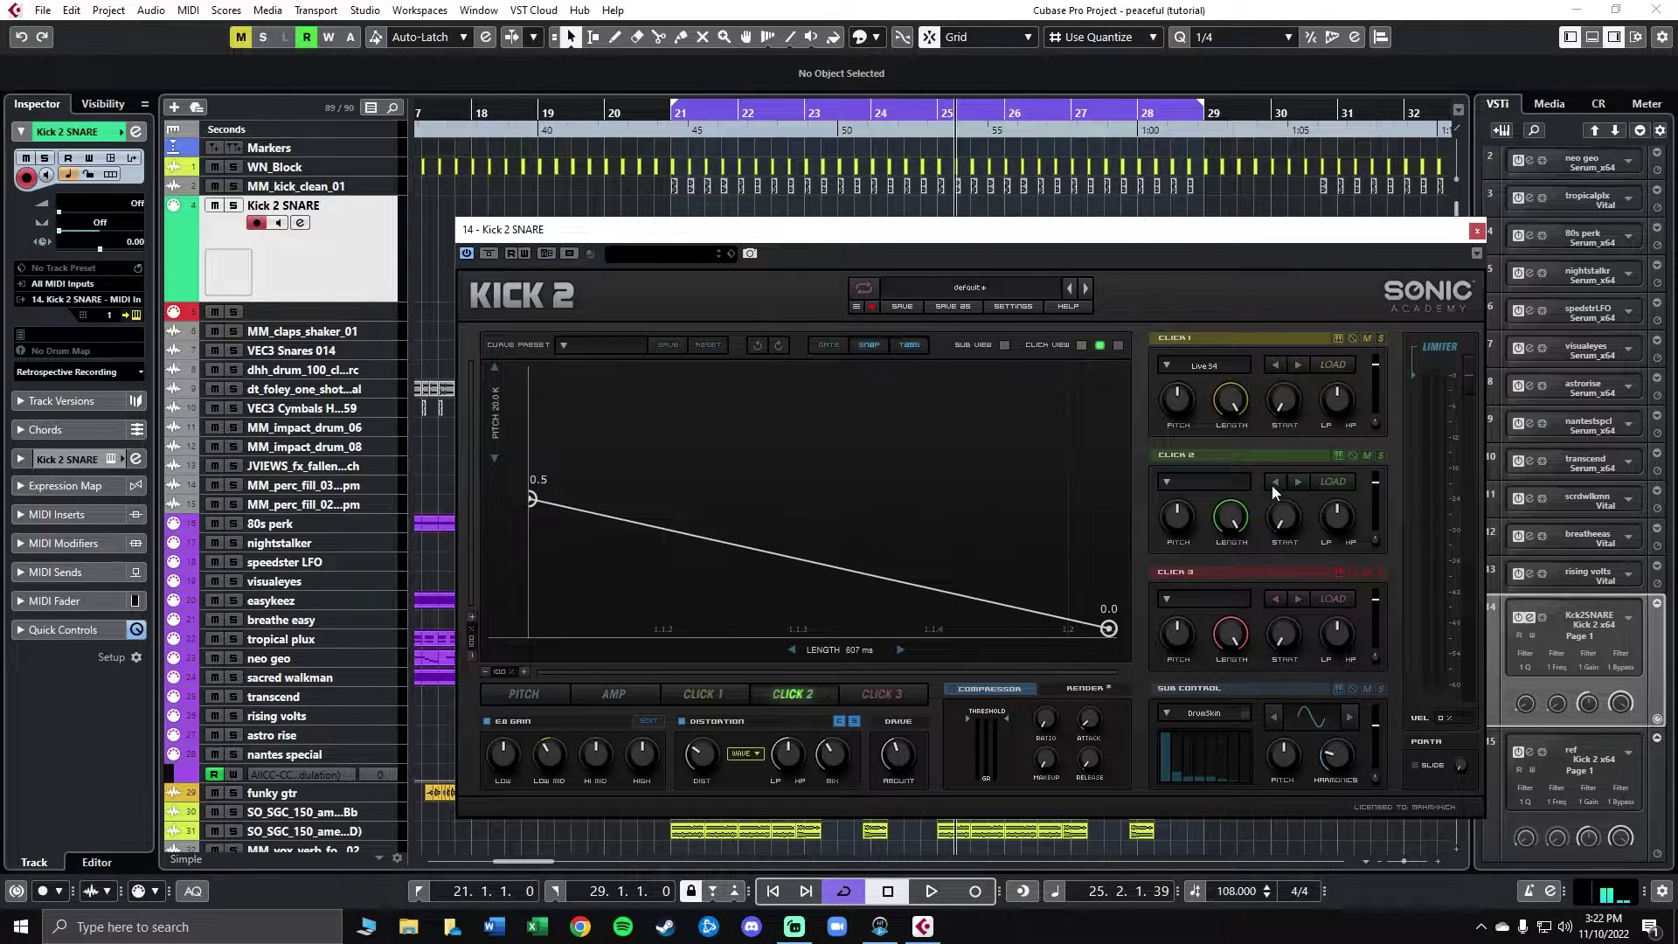
{"action": "left_click", "coordinate": [1225, 484]}
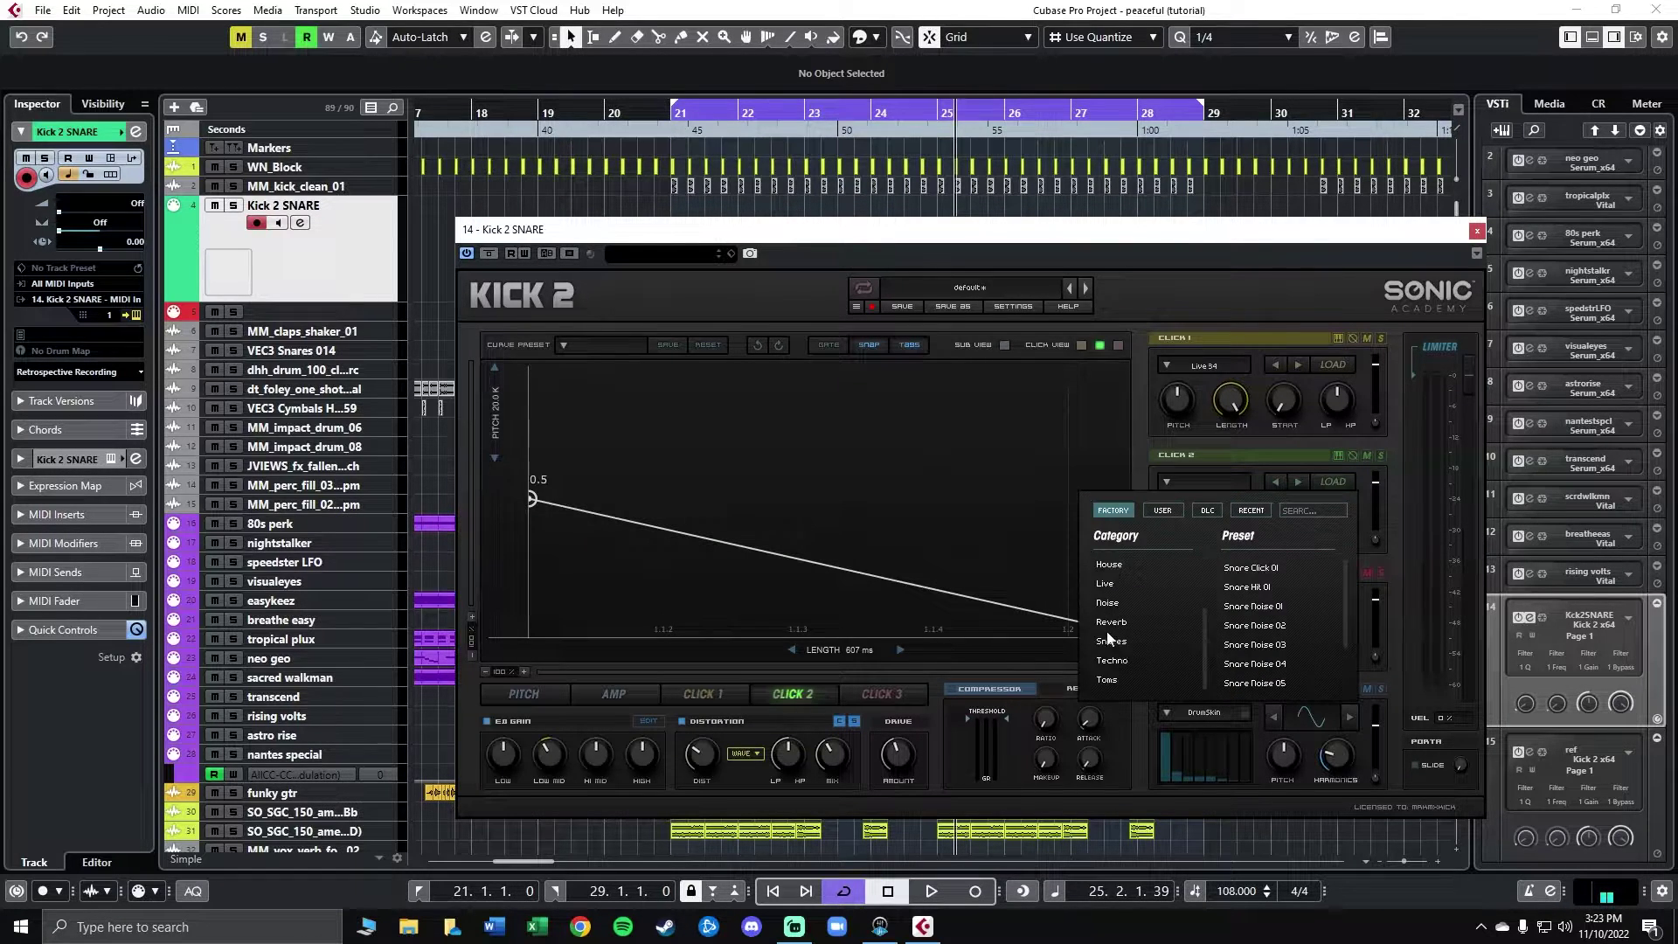
{"action": "left_click", "coordinate": [1131, 643]}
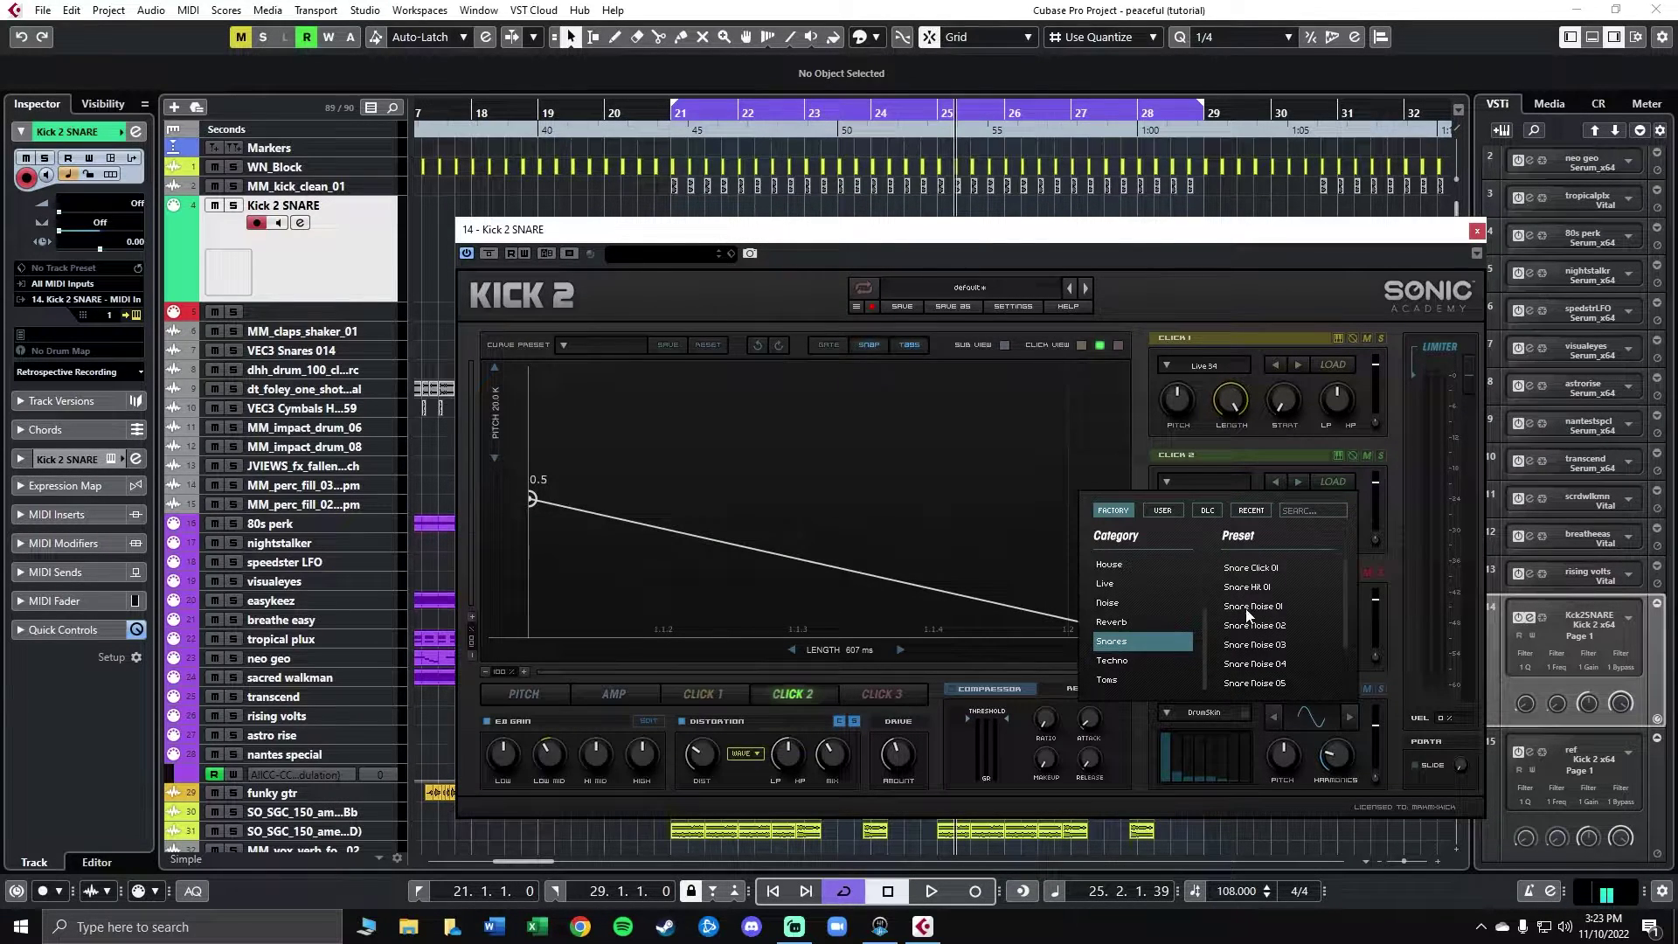
{"action": "left_click", "coordinate": [1267, 647]}
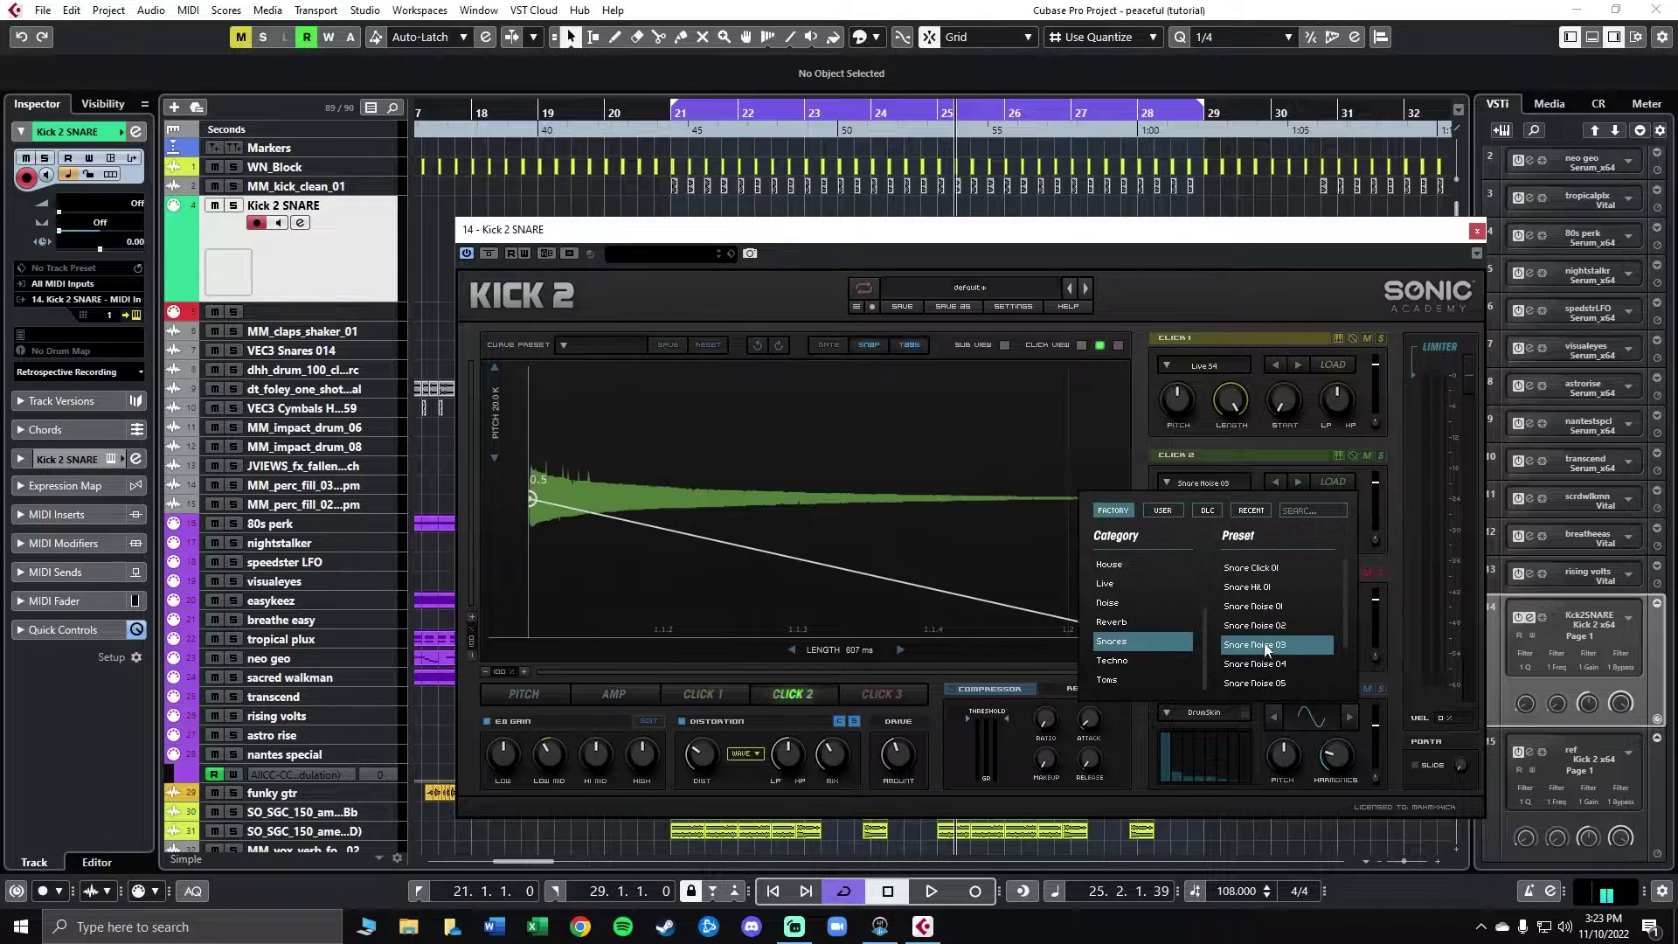
{"action": "left_click", "coordinate": [1158, 454]}
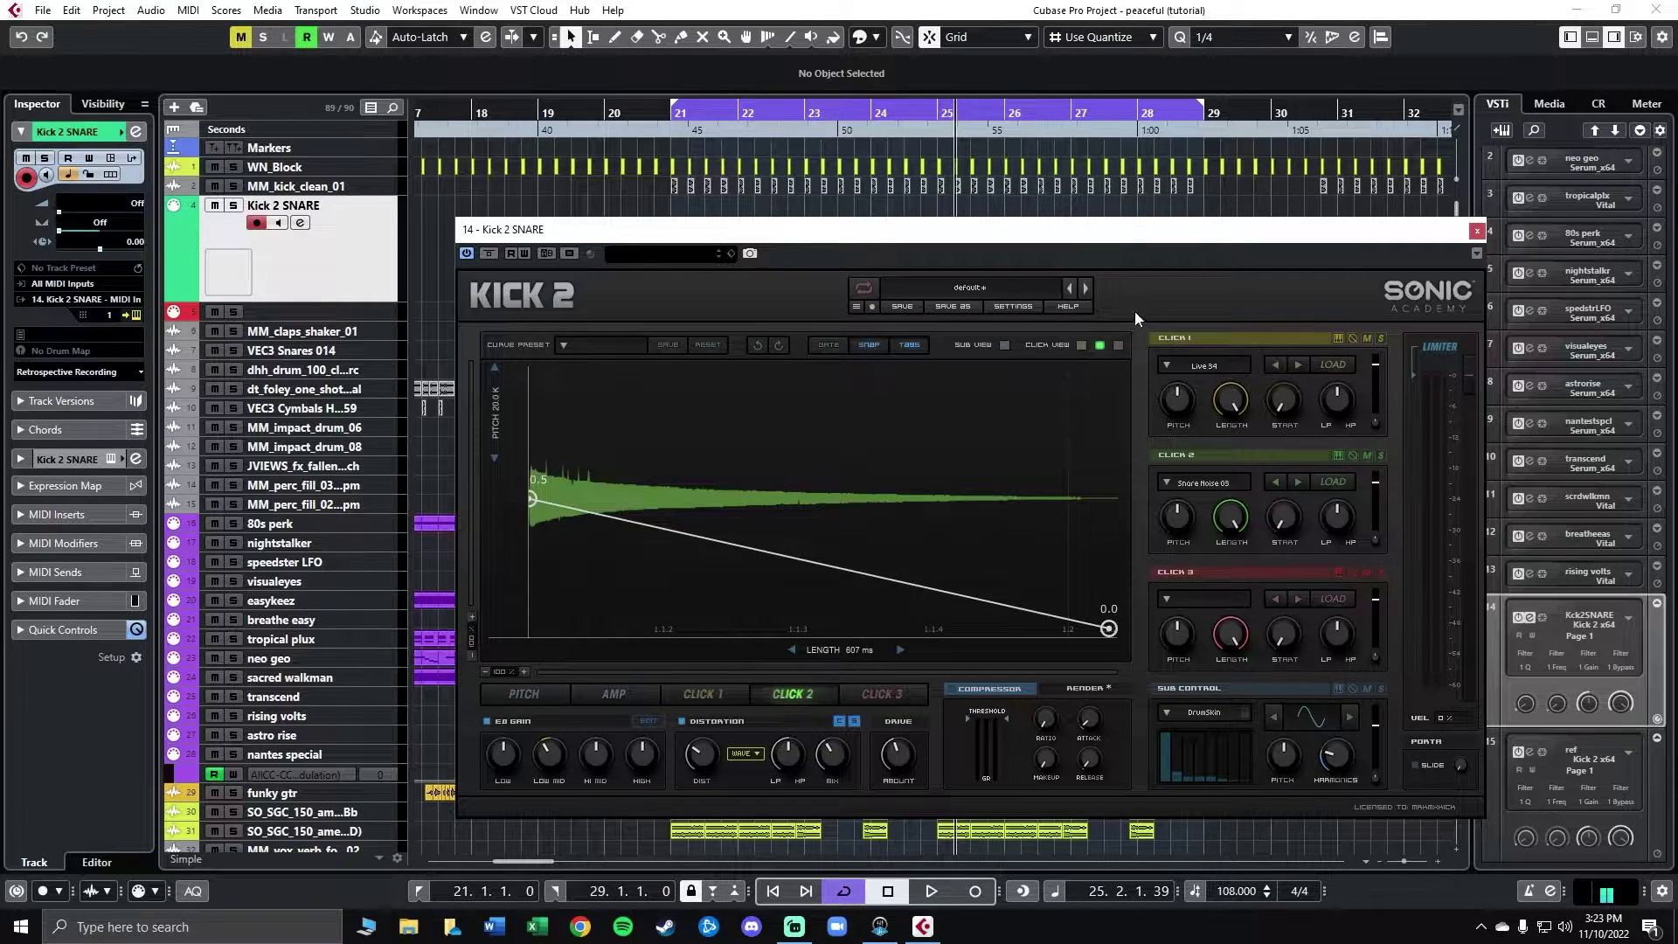
Step: Add two points to the Click 2 envelope and shape it to start at 0.0, peak at 0.5 and fall back to 0.0
{"action": "left_click", "coordinate": [650, 527]}
{"action": "left_click", "coordinate": [955, 595]}
{"action": "left_click_drag", "start_coordinate": [650, 527], "coordinate": [734, 509]}
{"action": "left_click_drag", "start_coordinate": [532, 499], "coordinate": [505, 664]}
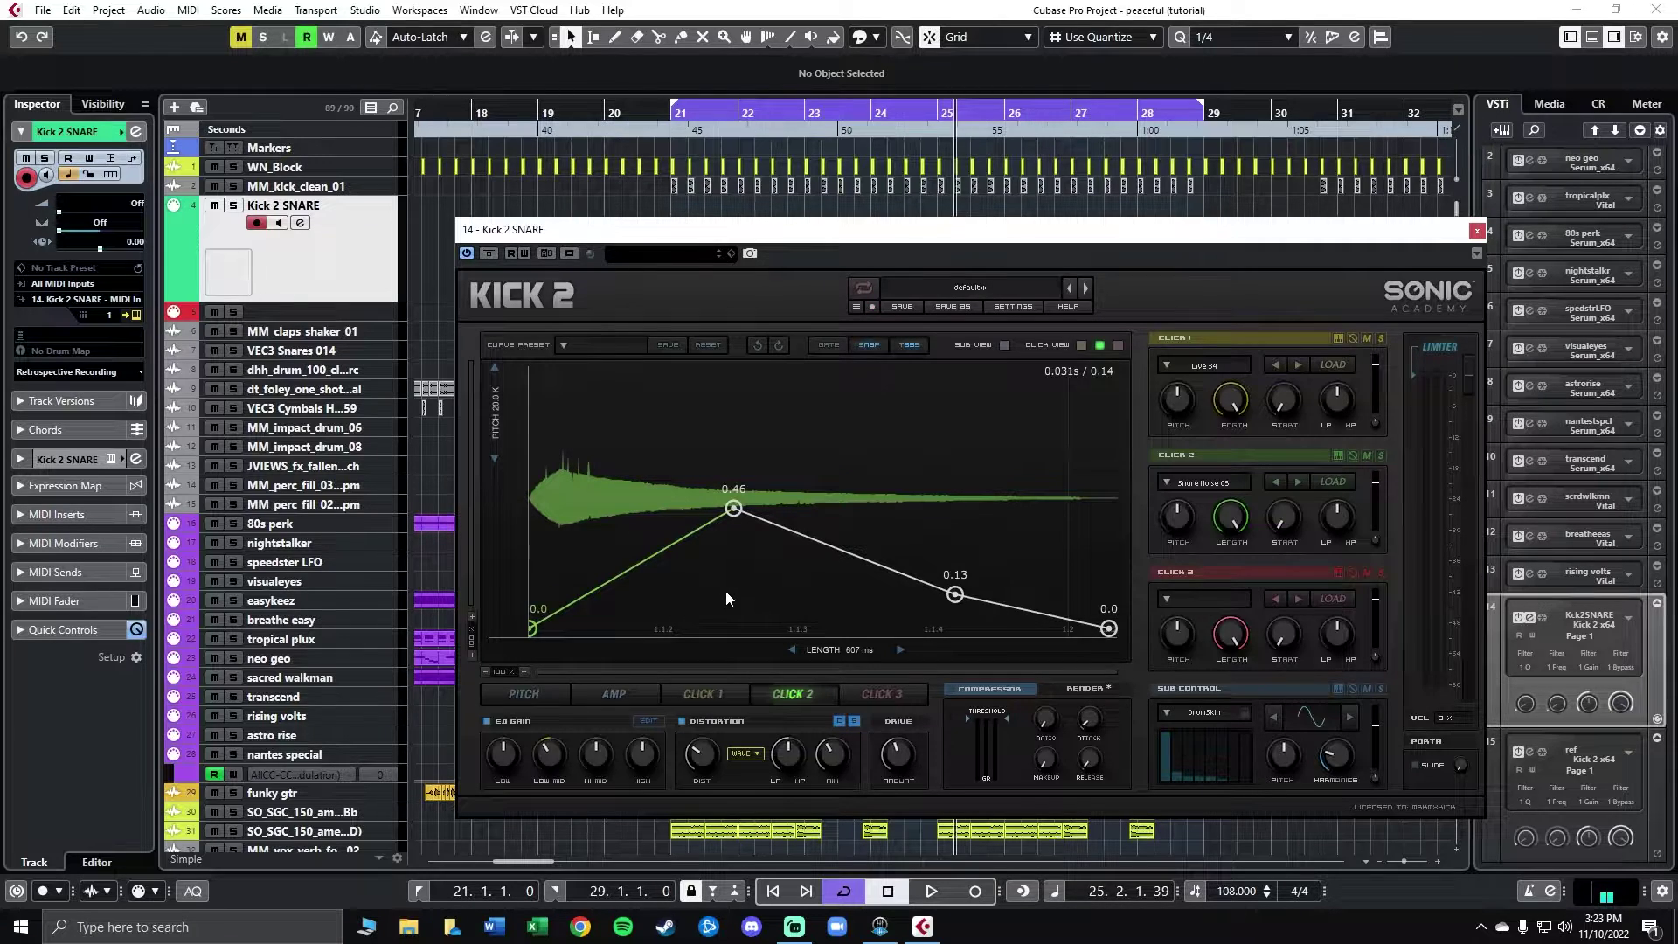
{"action": "left_click_drag", "start_coordinate": [733, 508], "coordinate": [734, 500]}
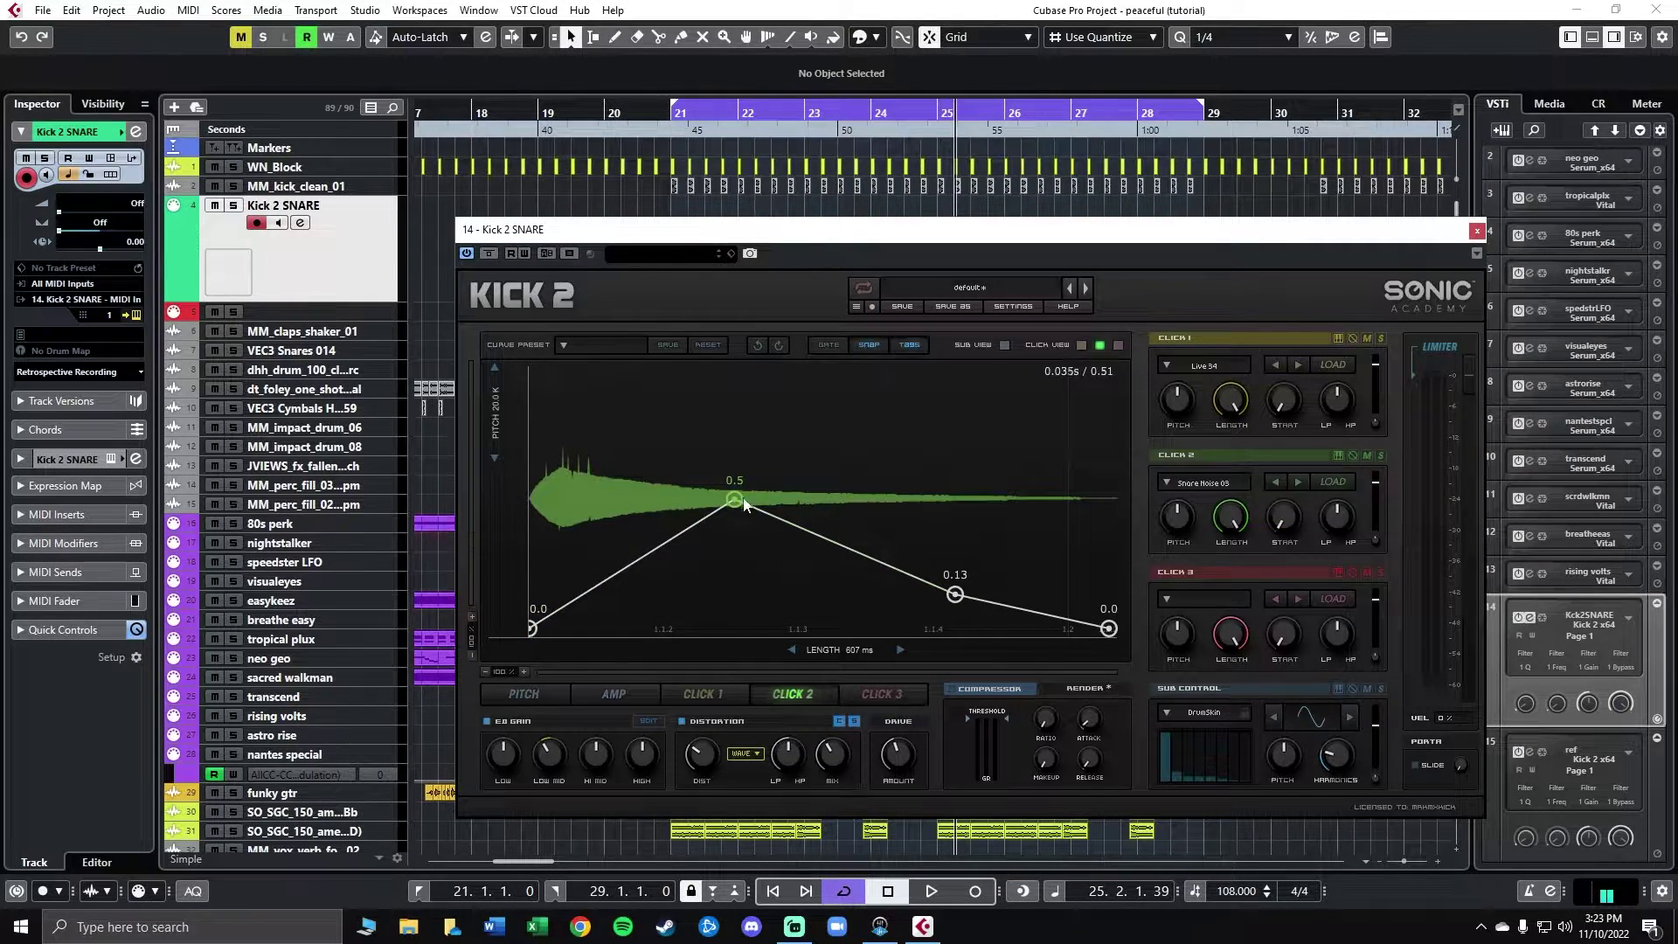
{"action": "left_click_drag", "start_coordinate": [957, 595], "coordinate": [941, 664]}
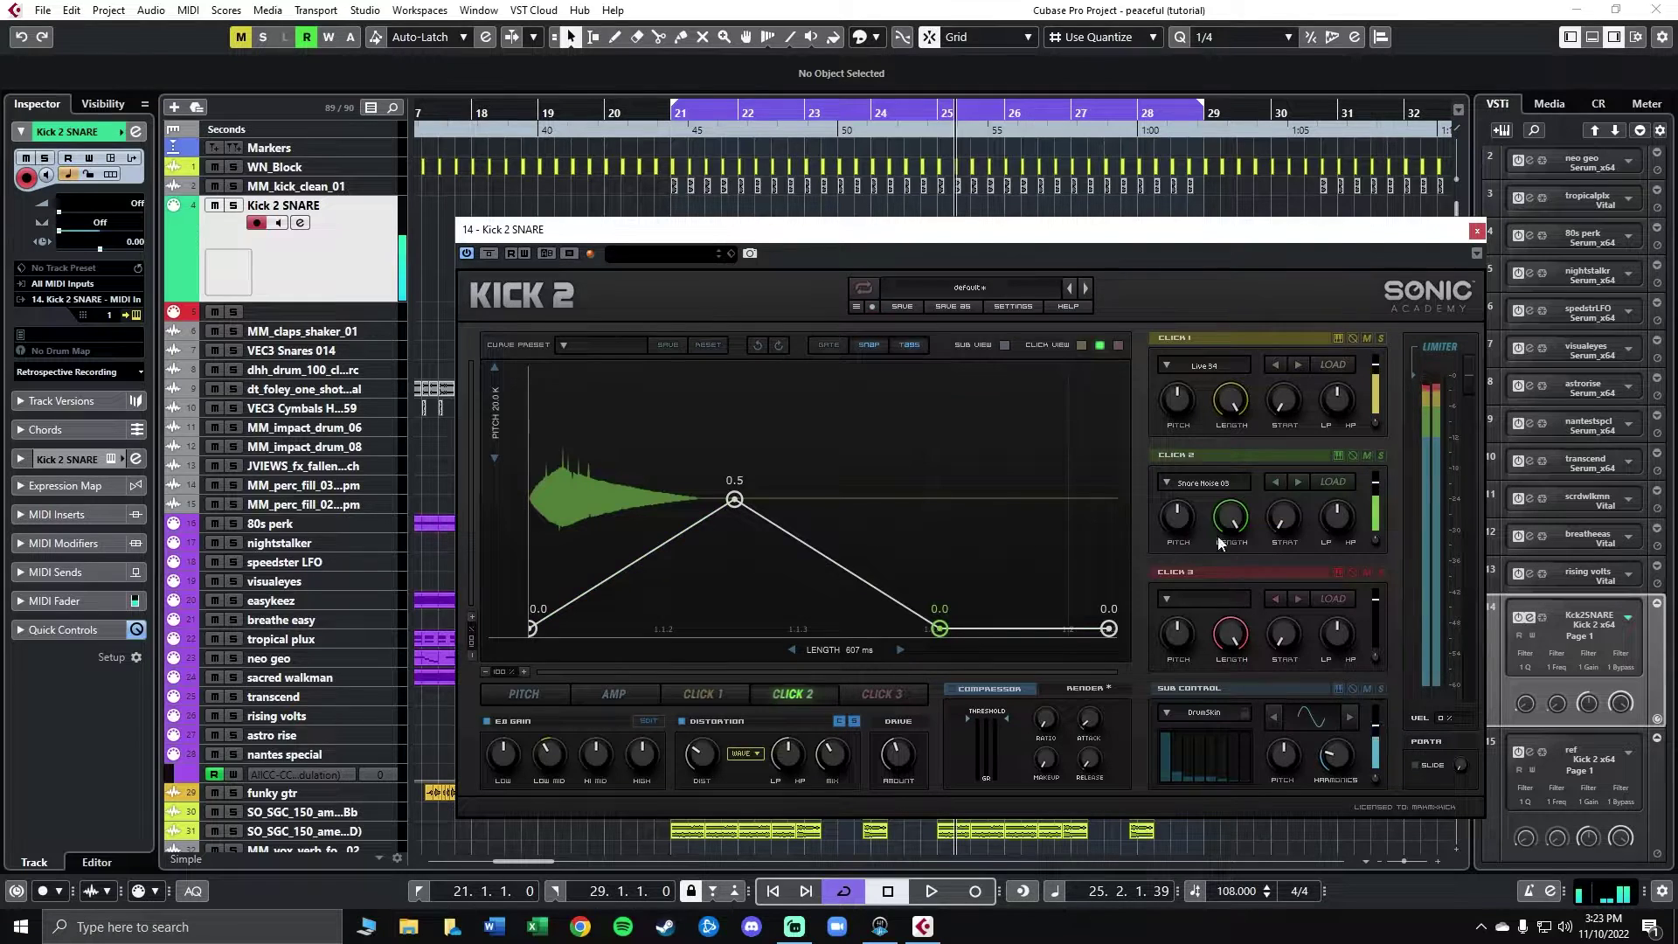
Step: Bend the Click 2 envelope's attack and decay segments inward and move the decay's end point earlier
{"action": "left_click_drag", "start_coordinate": [633, 565], "coordinate": [669, 644]}
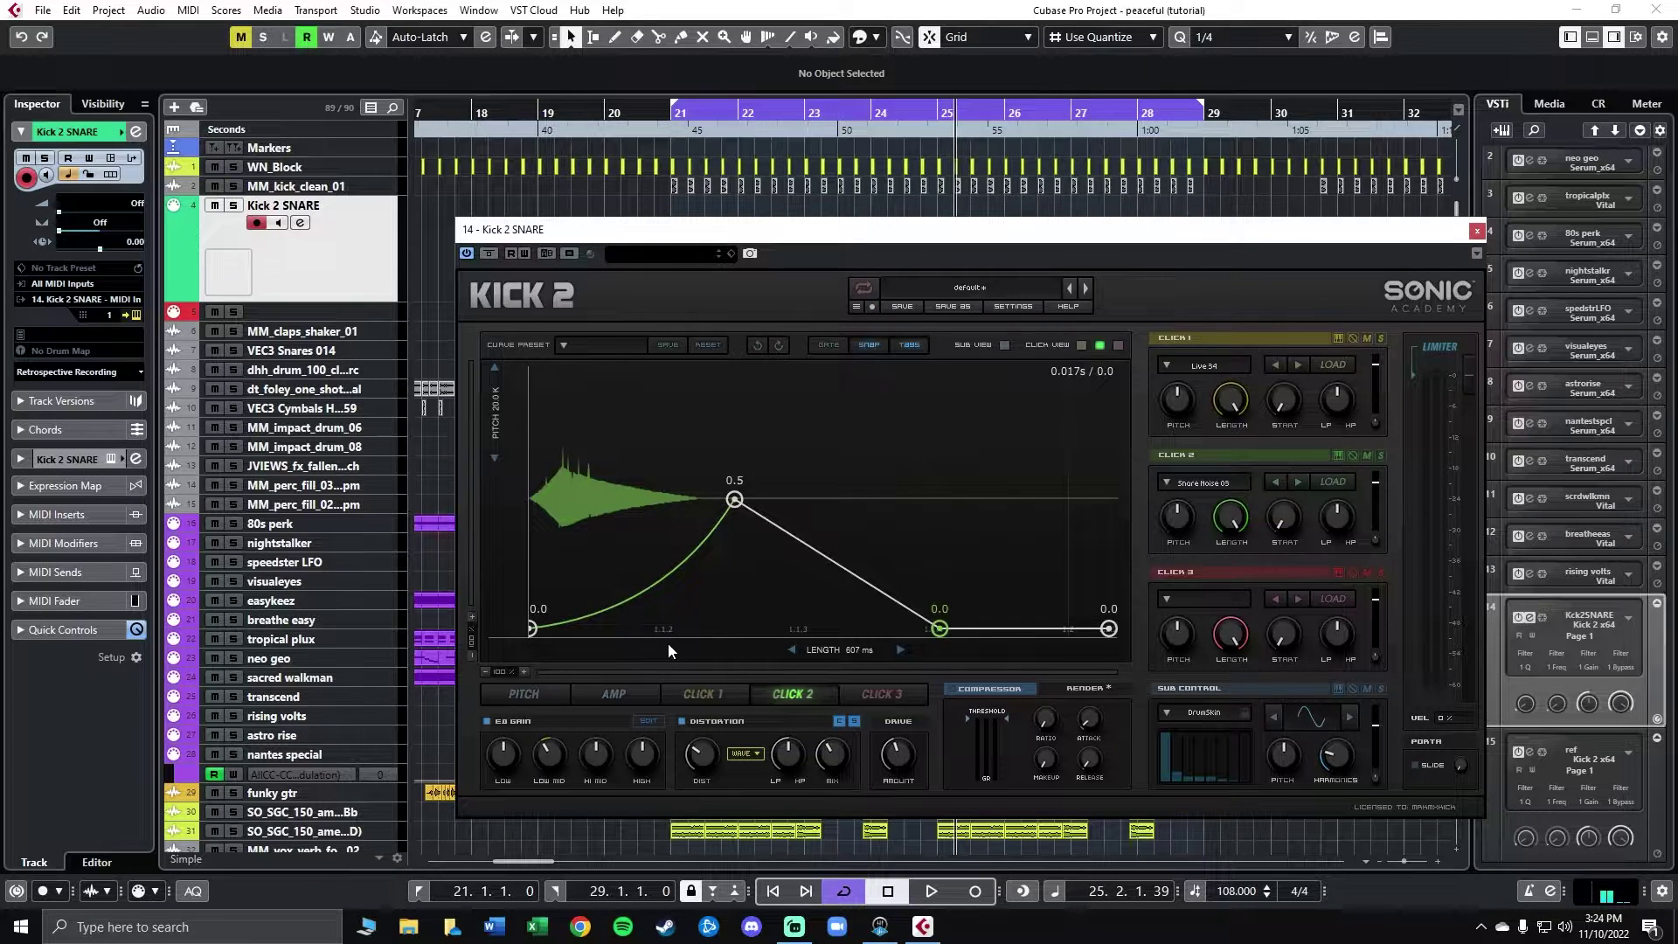
{"action": "left_click_drag", "start_coordinate": [858, 553], "coordinate": [832, 628]}
{"action": "left_click_drag", "start_coordinate": [941, 629], "coordinate": [884, 643]}
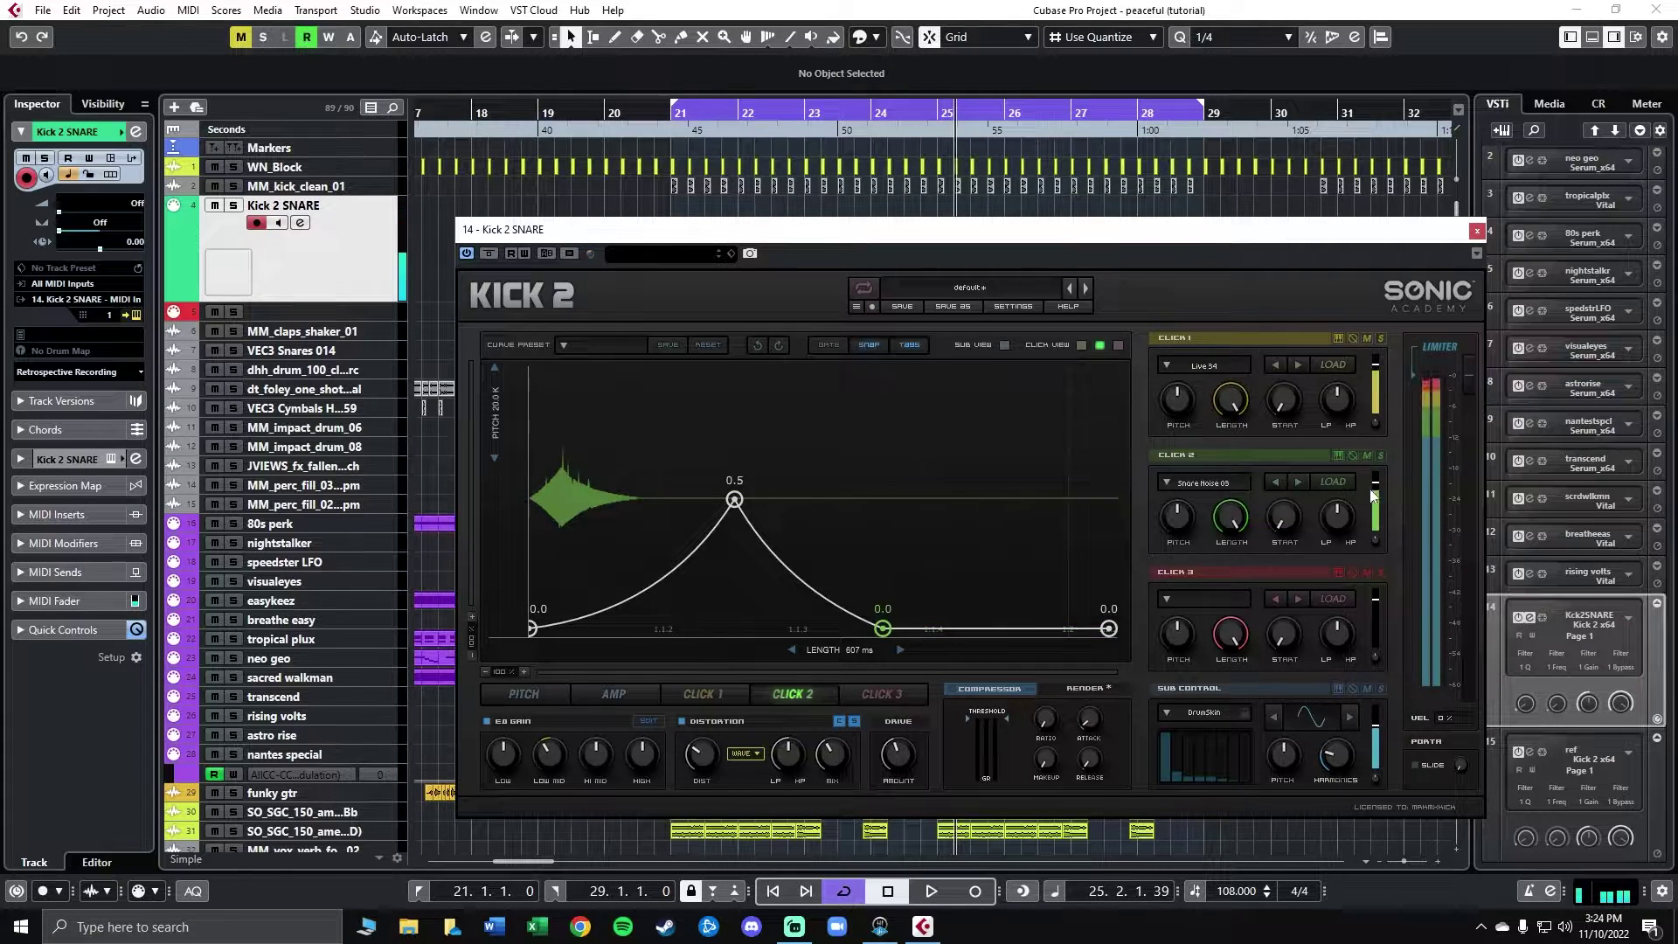
Step: Adjust the Click 2 level slightly and pan it to 50.0 R
{"action": "mouse_move", "coordinate": [1378, 487]}
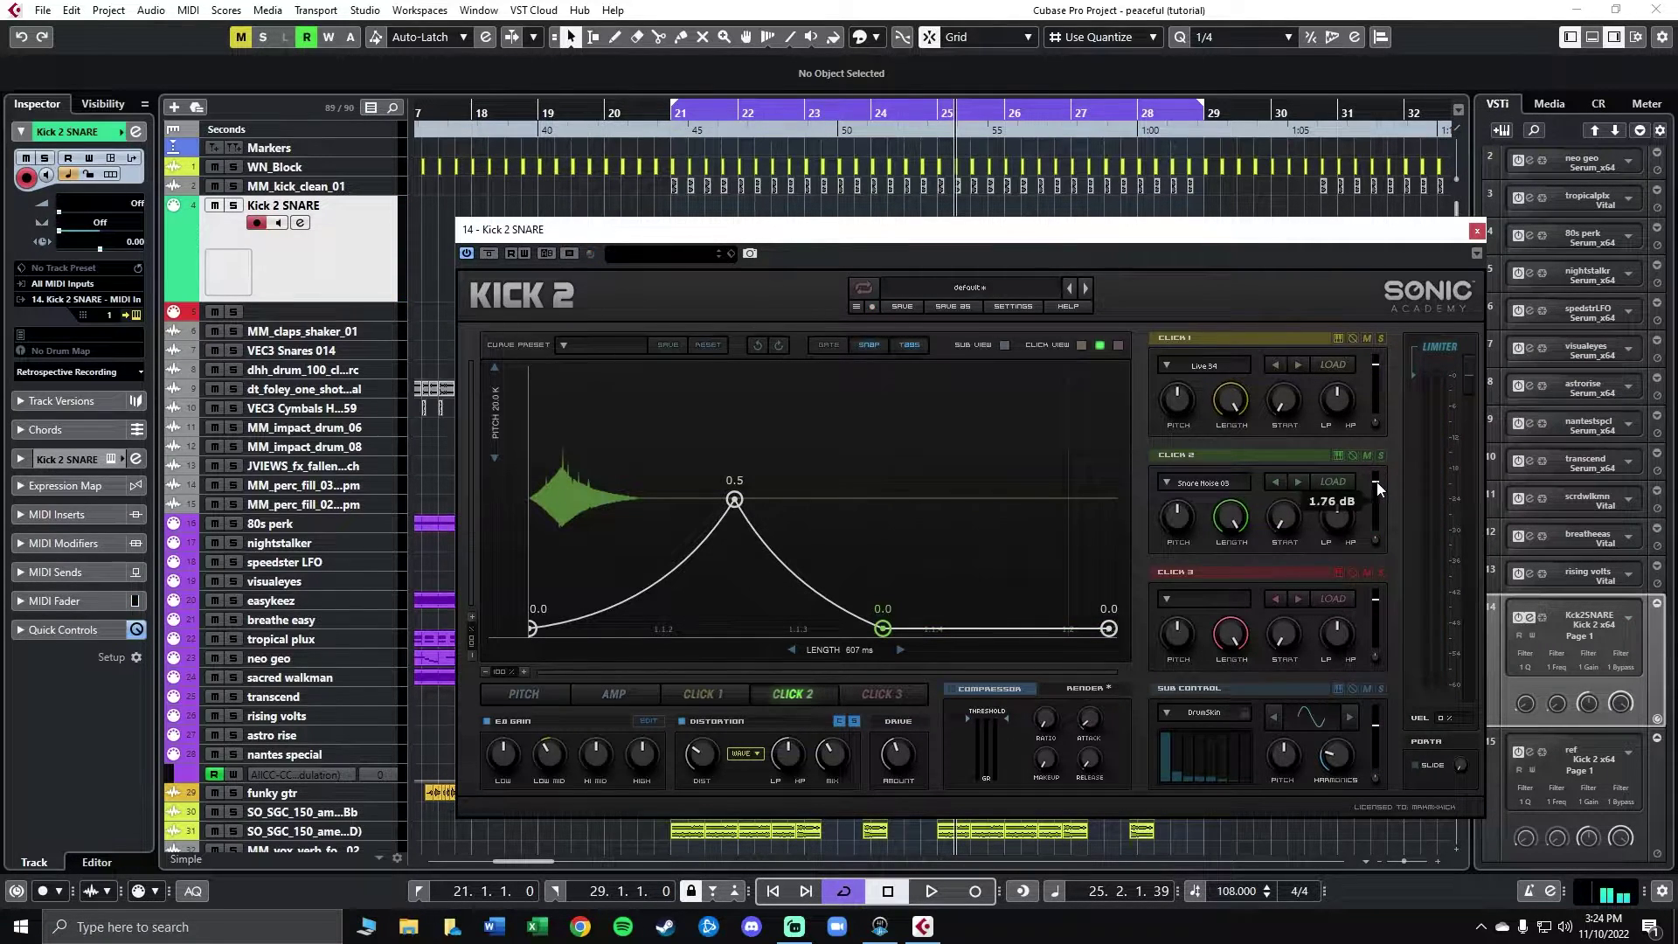
{"action": "left_click_drag", "start_coordinate": [1376, 486], "coordinate": [1376, 490]}
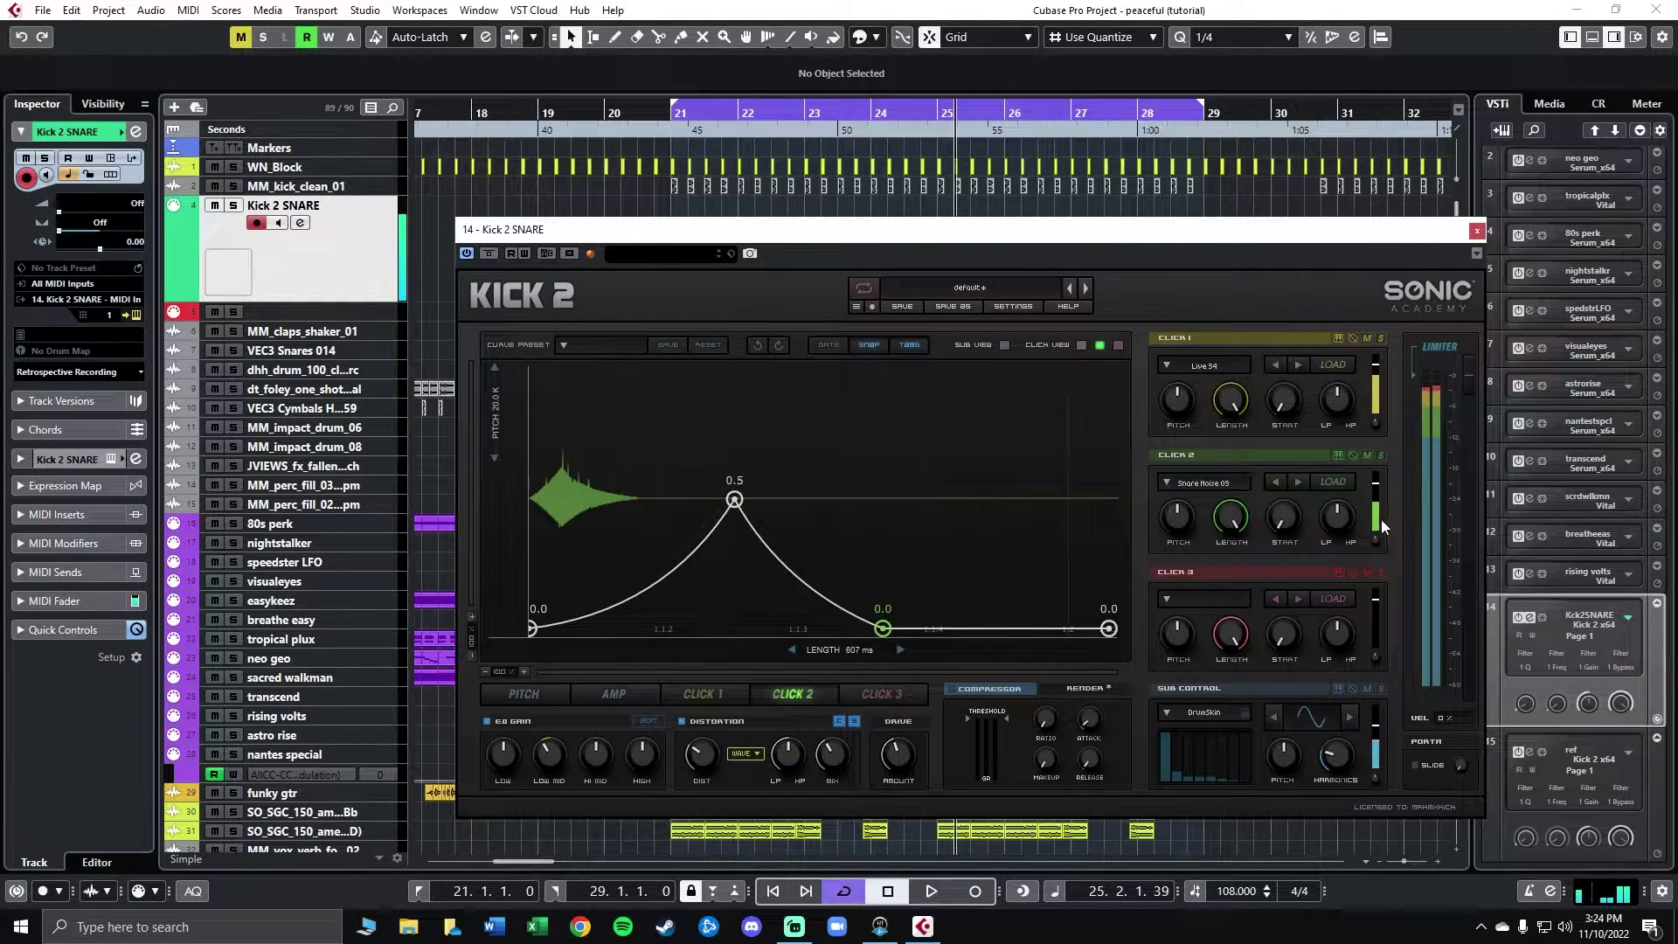
{"action": "mouse_move", "coordinate": [1377, 538]}
{"action": "left_click_drag", "start_coordinate": [1377, 538], "coordinate": [1387, 431]}
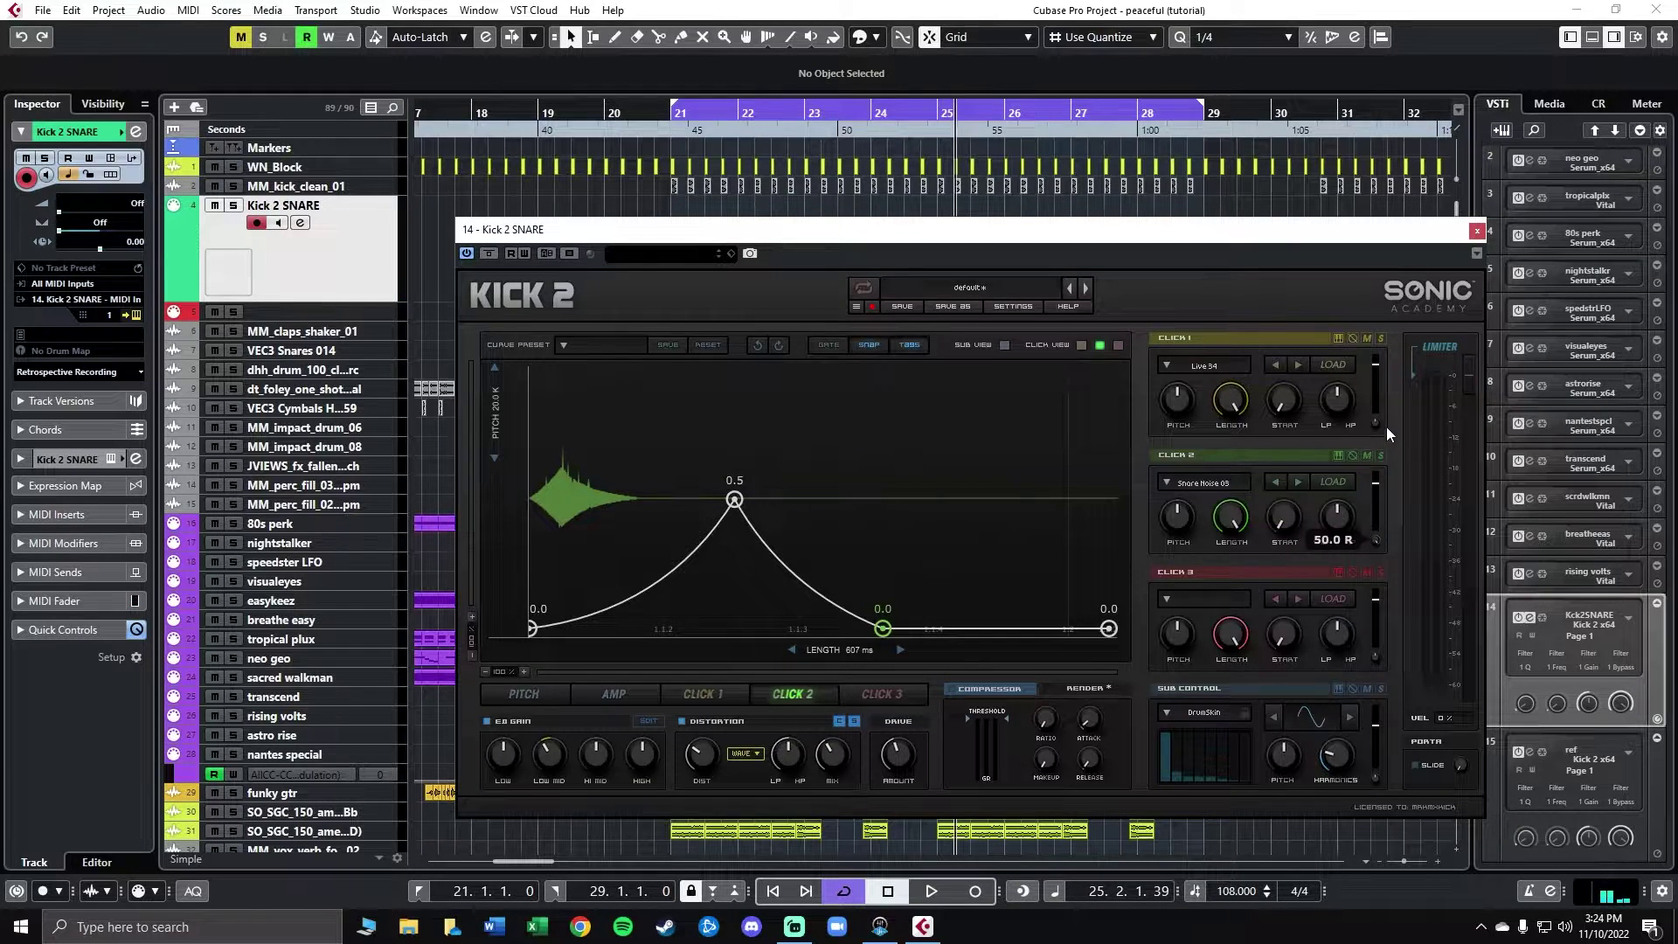
{"action": "left_click_drag", "start_coordinate": [1372, 600], "coordinate": [1377, 535]}
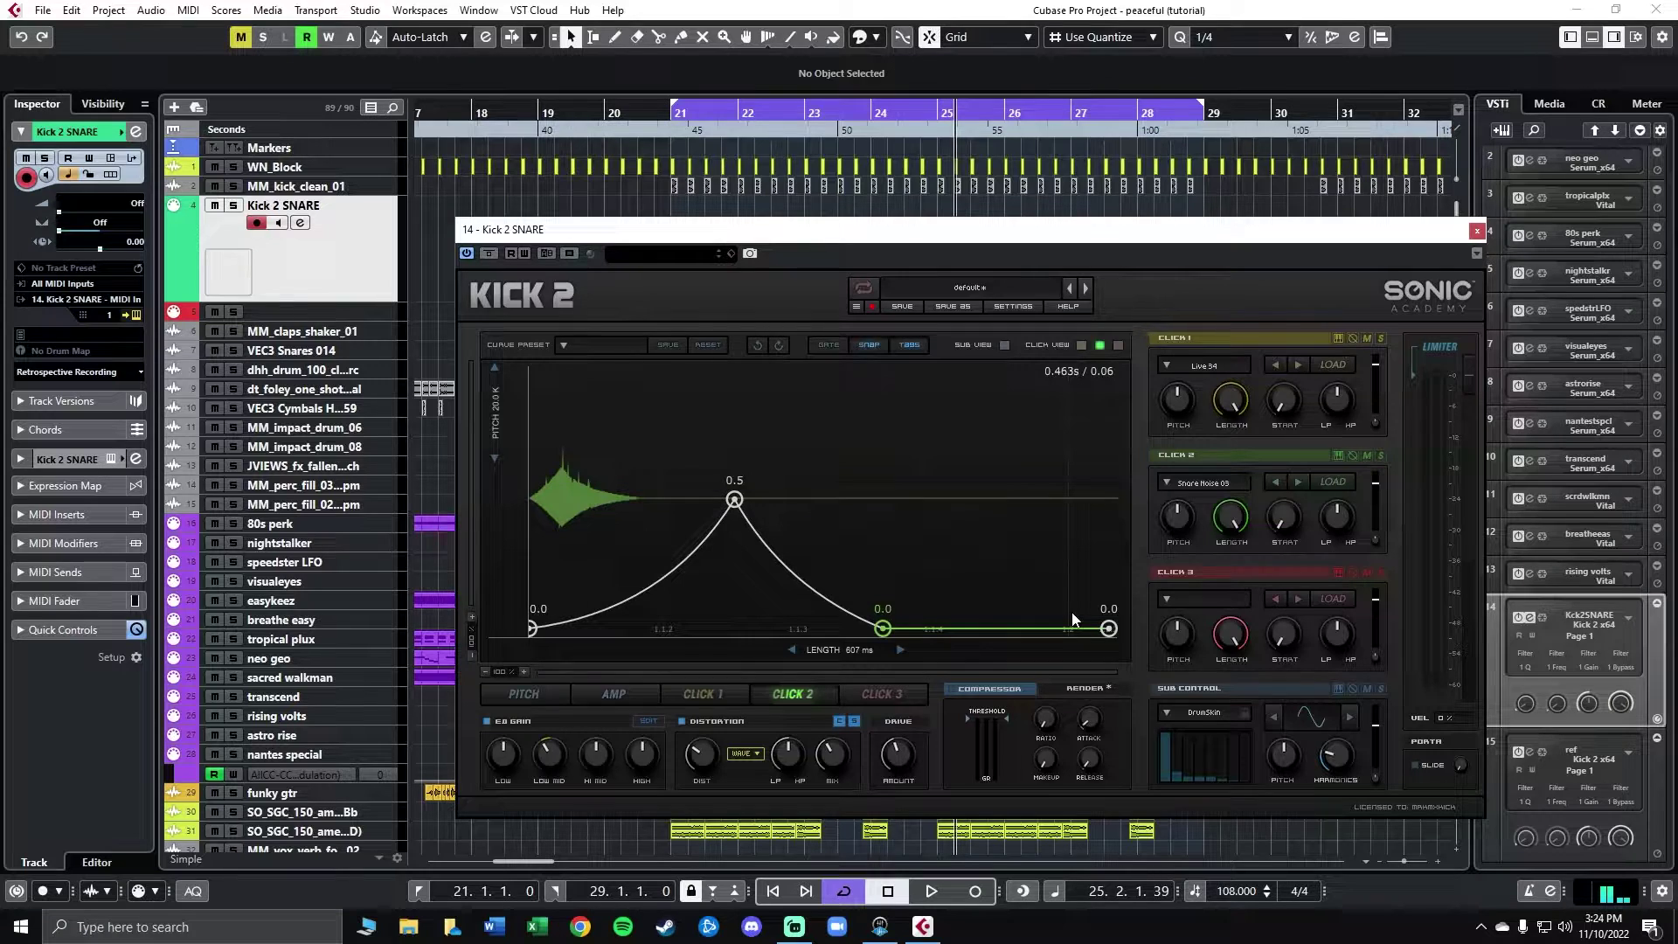
Step: Load the Snare Noise 03 preset from the factory snares into Click 3
{"action": "left_click", "coordinate": [876, 699]}
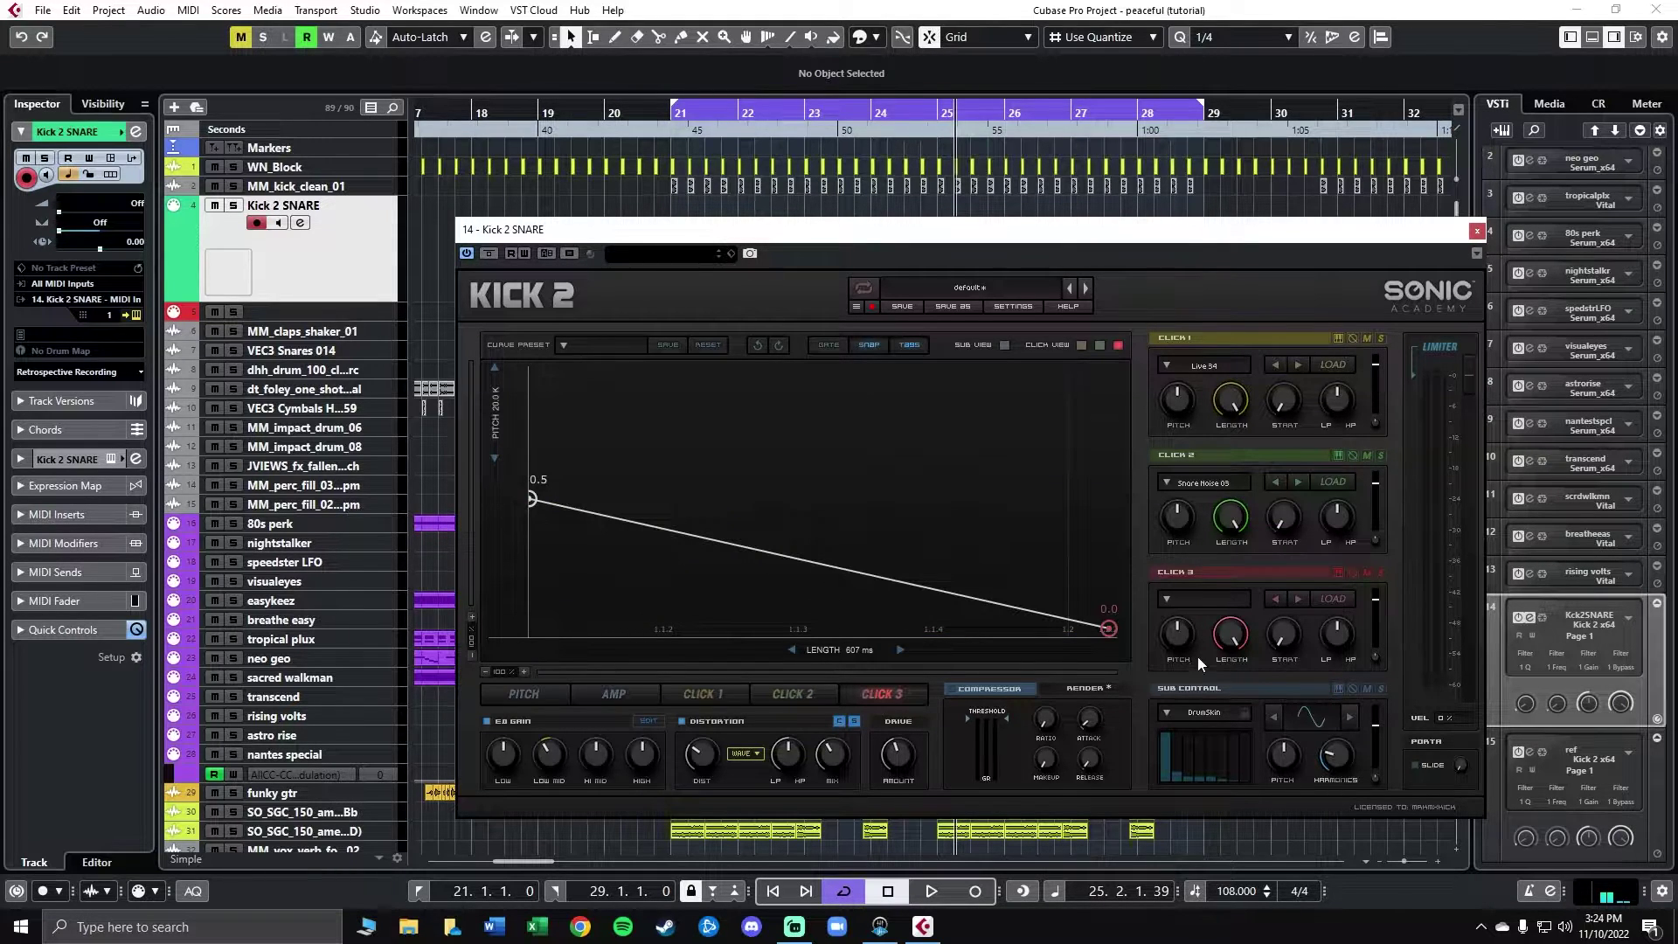
{"action": "left_click", "coordinate": [1195, 600]}
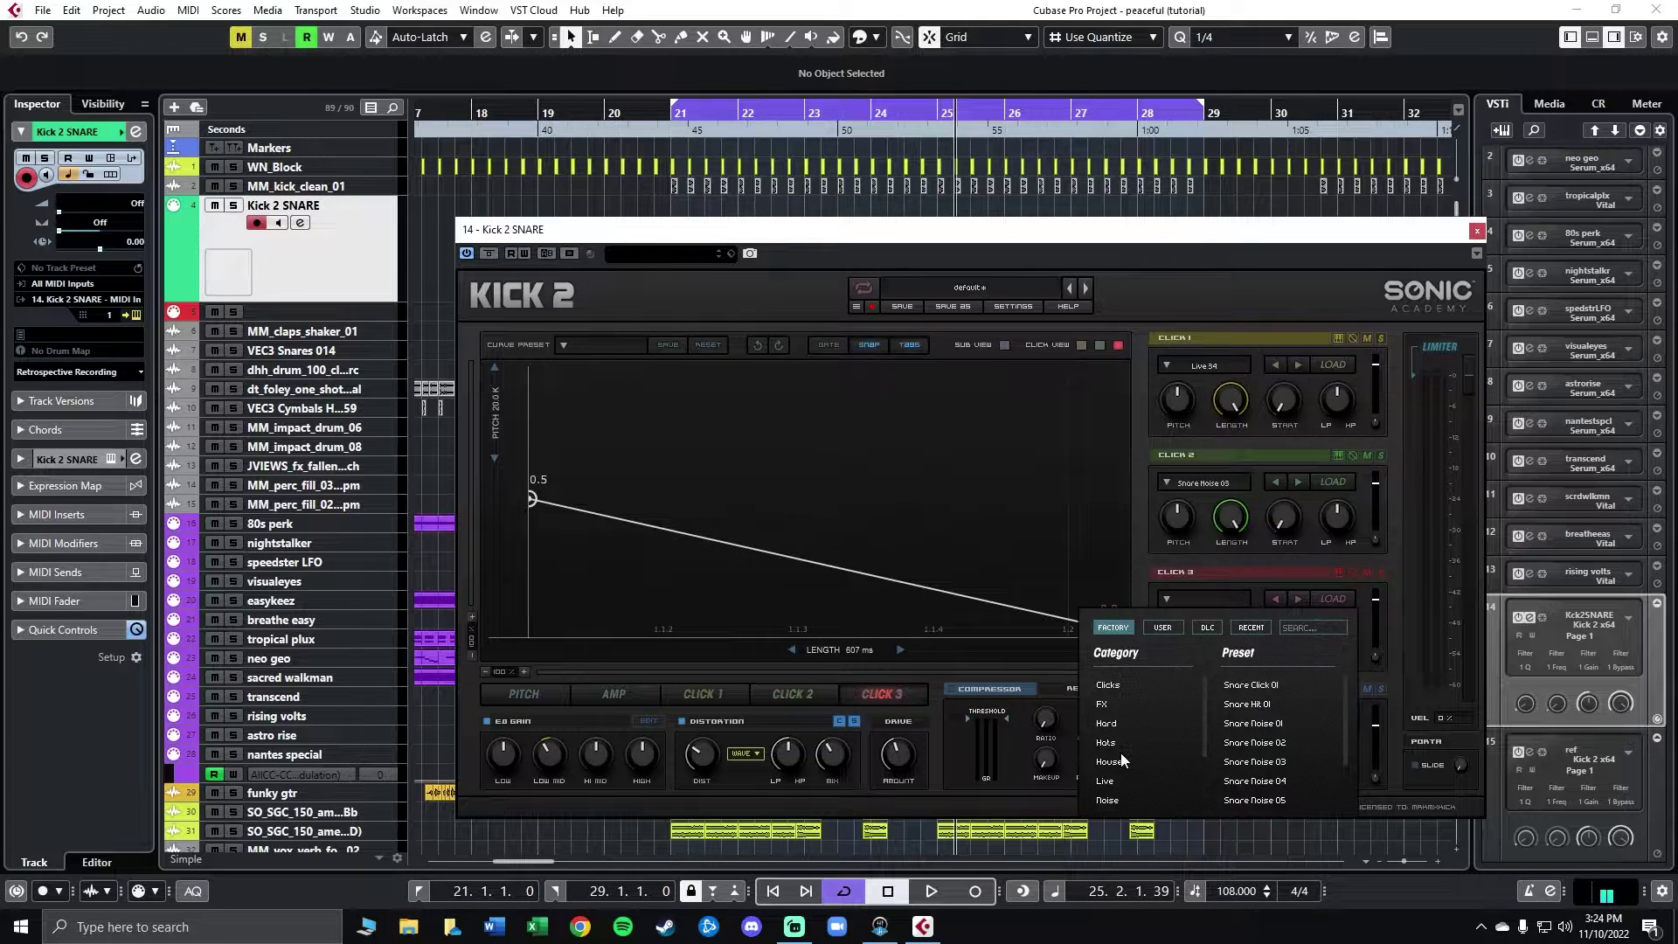
{"action": "left_click", "coordinate": [1258, 761]}
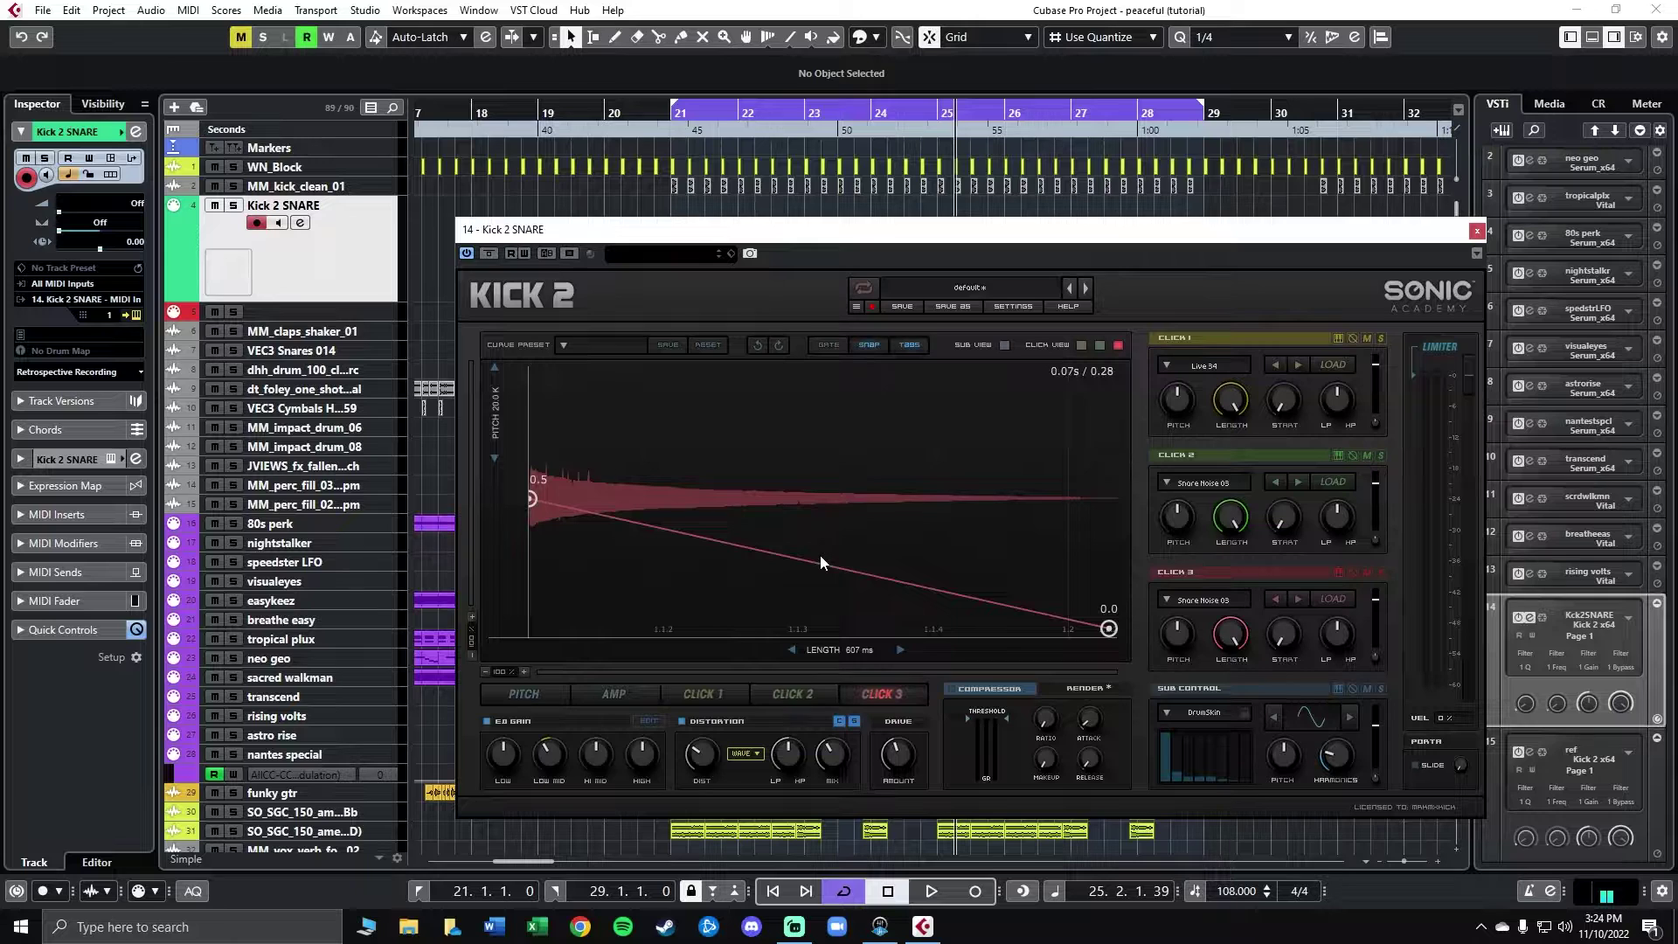
Step: Add two points to the Click 3 envelope and shape it to start at 0.0, peak at 0.33 and fall back to 0.0
{"action": "left_click", "coordinate": [645, 525]}
{"action": "left_click", "coordinate": [952, 590]}
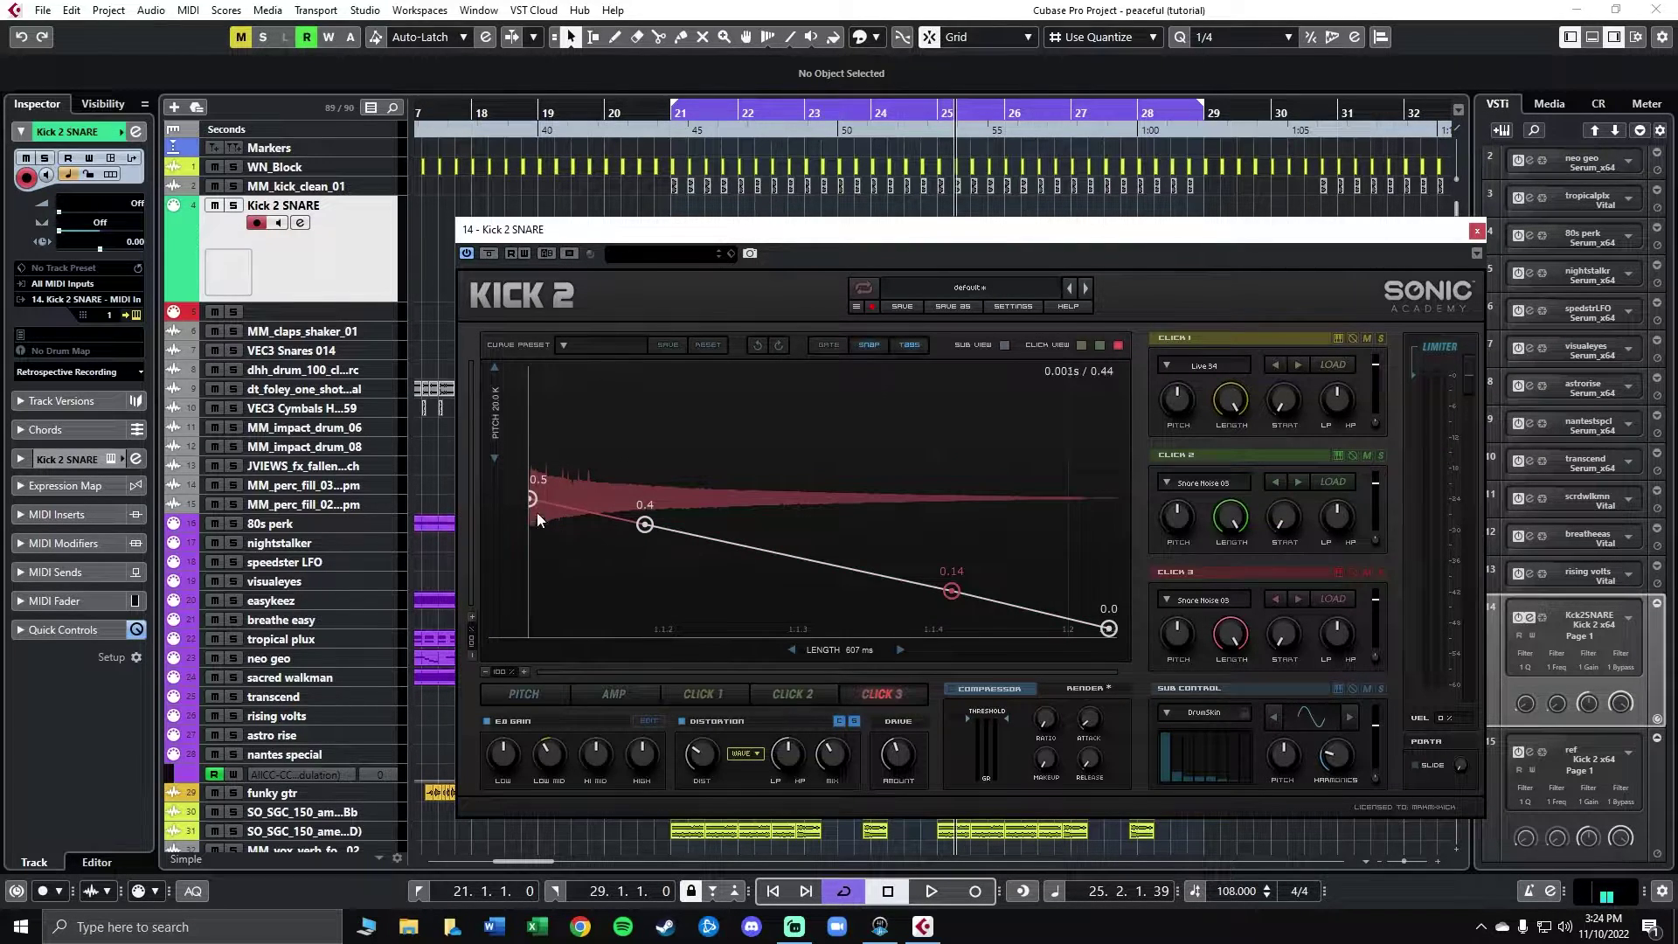
{"action": "left_click_drag", "start_coordinate": [531, 500], "coordinate": [531, 628]}
{"action": "left_click_drag", "start_coordinate": [645, 524], "coordinate": [732, 515]}
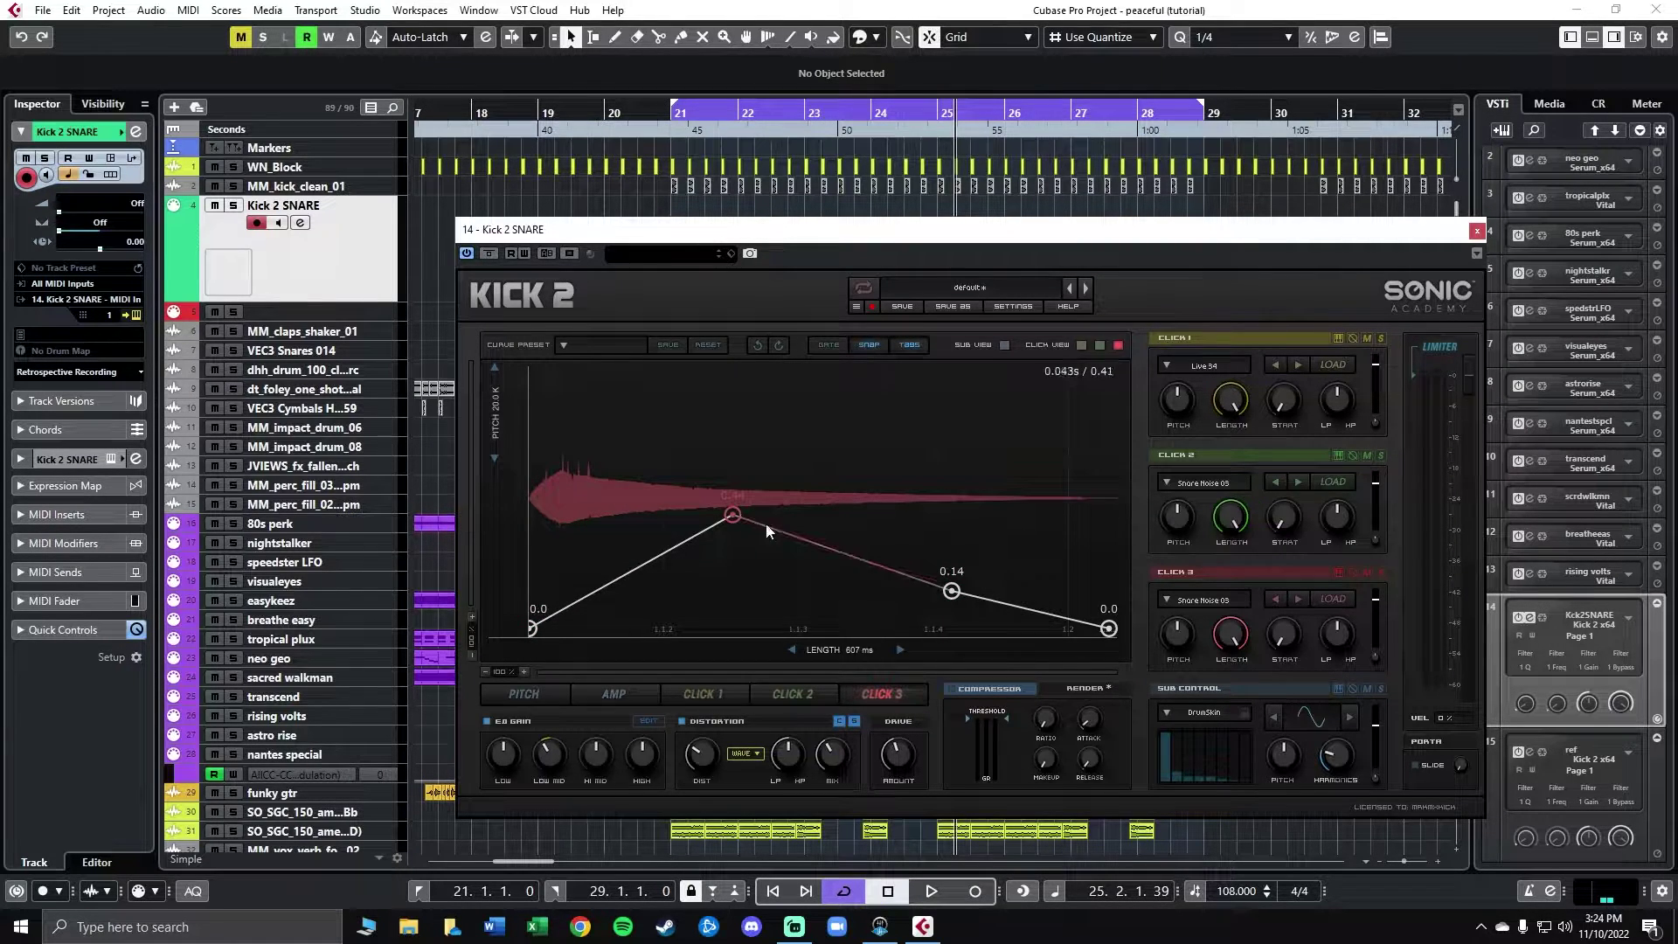
{"action": "left_click_drag", "start_coordinate": [952, 591], "coordinate": [1051, 673]}
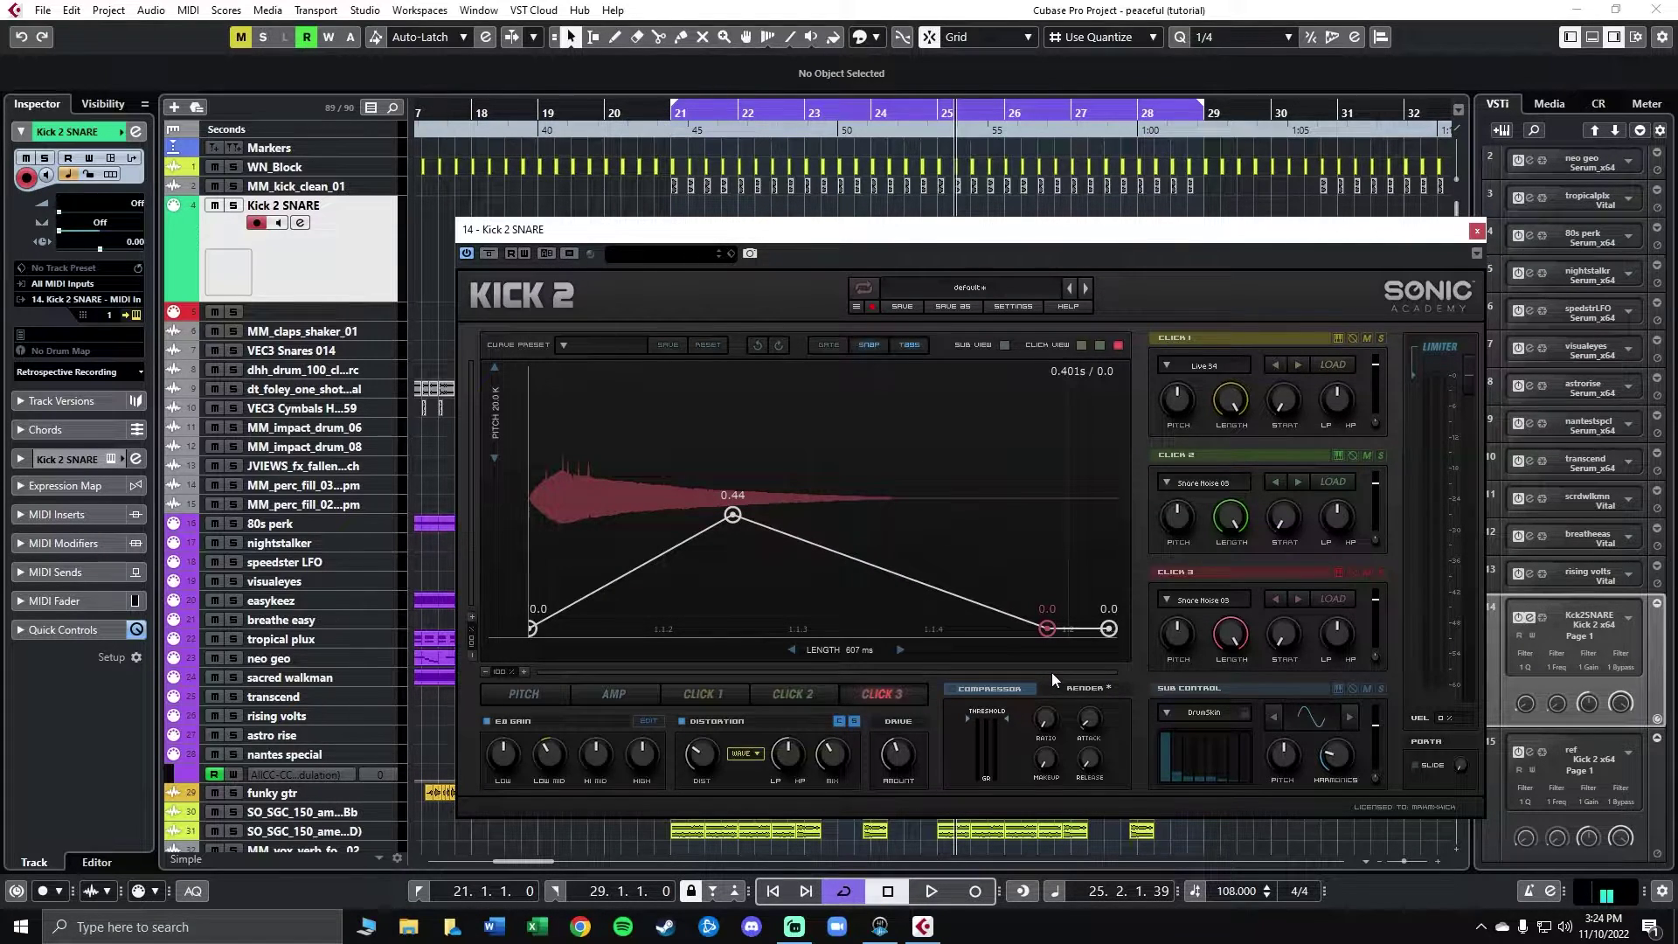
{"action": "left_click_drag", "start_coordinate": [733, 514], "coordinate": [737, 541]}
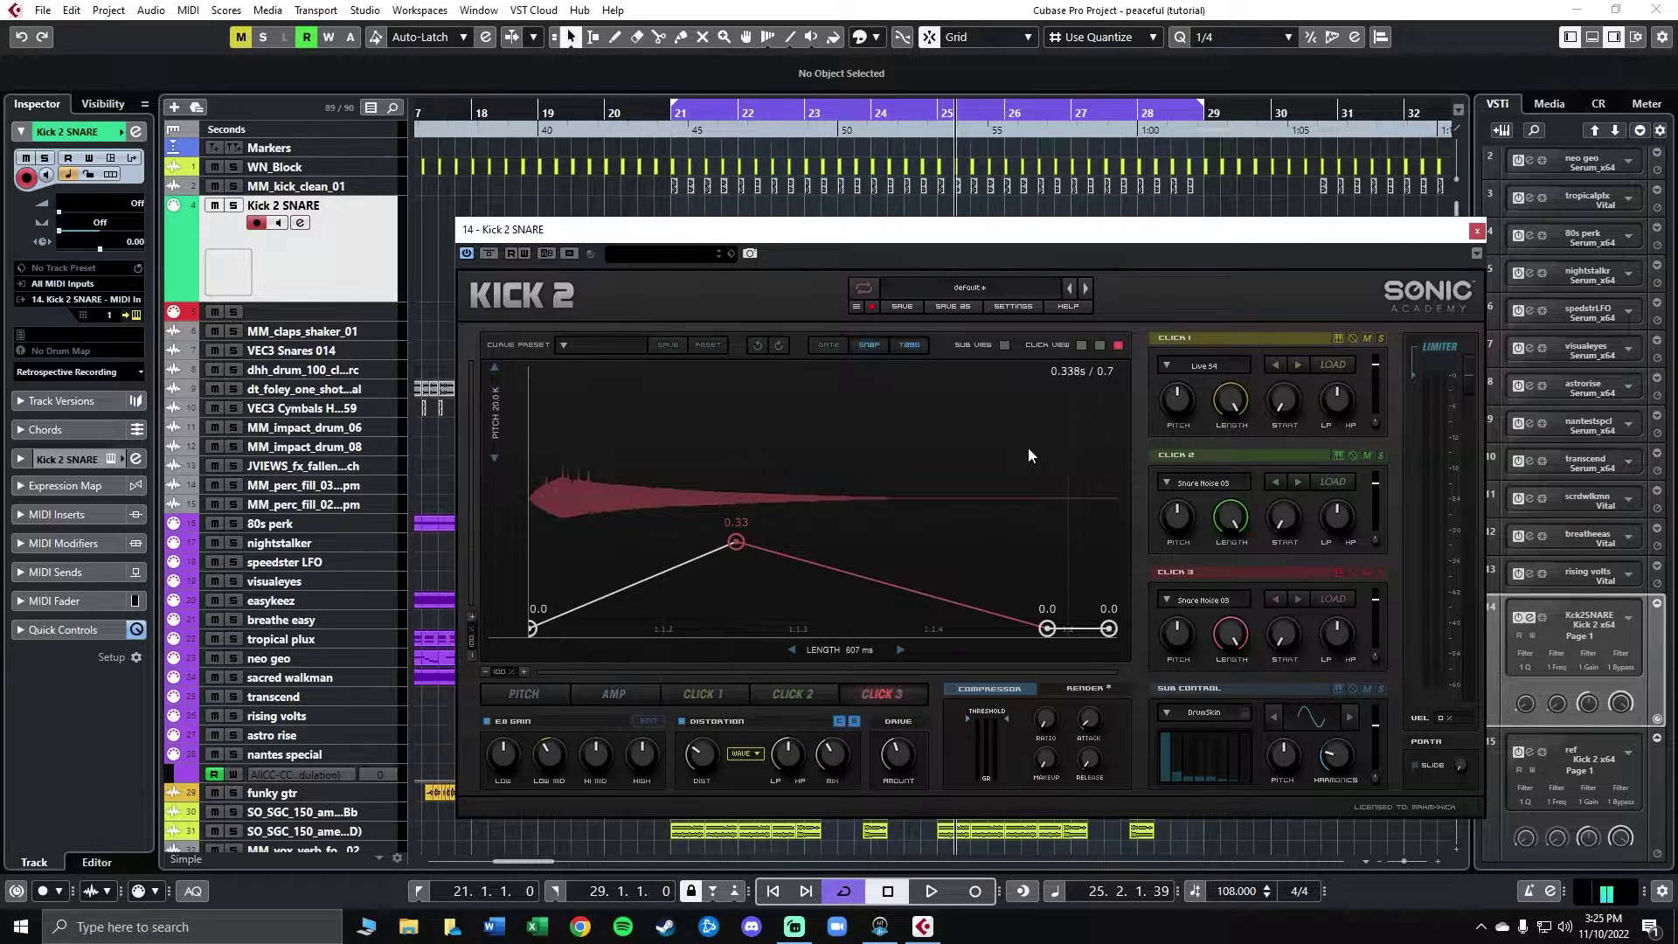
Step: Compare the pitch, amp and three click envelopes with one another, finishing on Click 3
{"action": "left_click", "coordinate": [793, 694]}
{"action": "left_click", "coordinate": [704, 693]}
{"action": "left_click", "coordinate": [521, 694]}
{"action": "left_click", "coordinate": [614, 697]}
{"action": "left_click", "coordinate": [712, 697]}
{"action": "left_click", "coordinate": [789, 698]}
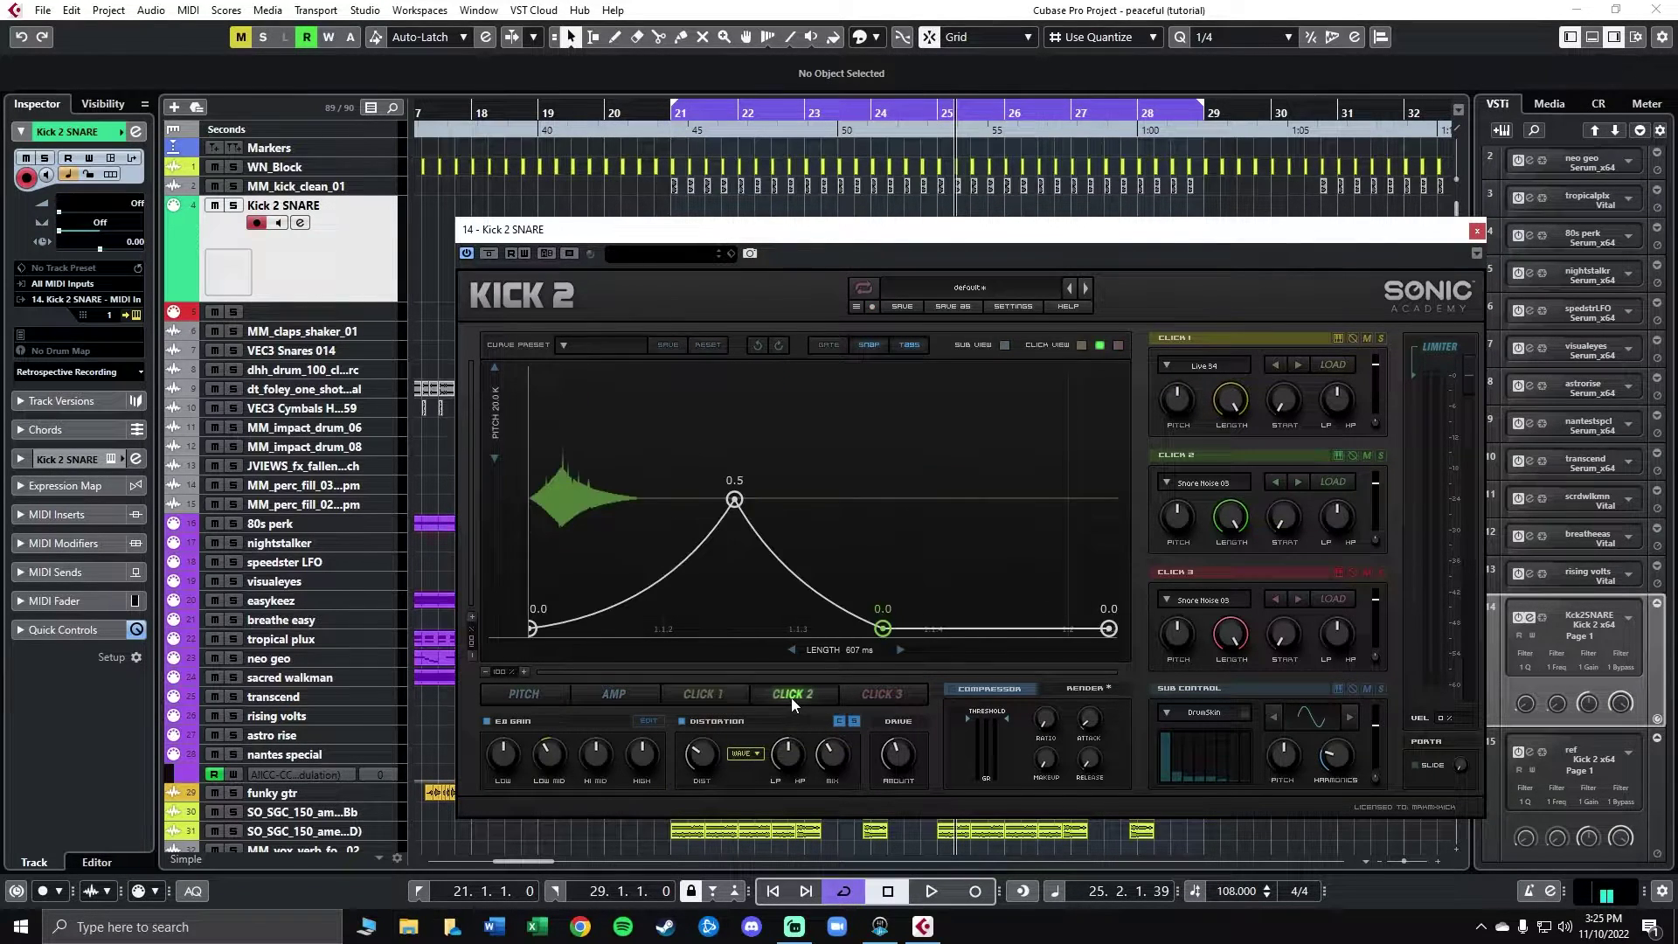
{"action": "left_click", "coordinate": [881, 696]}
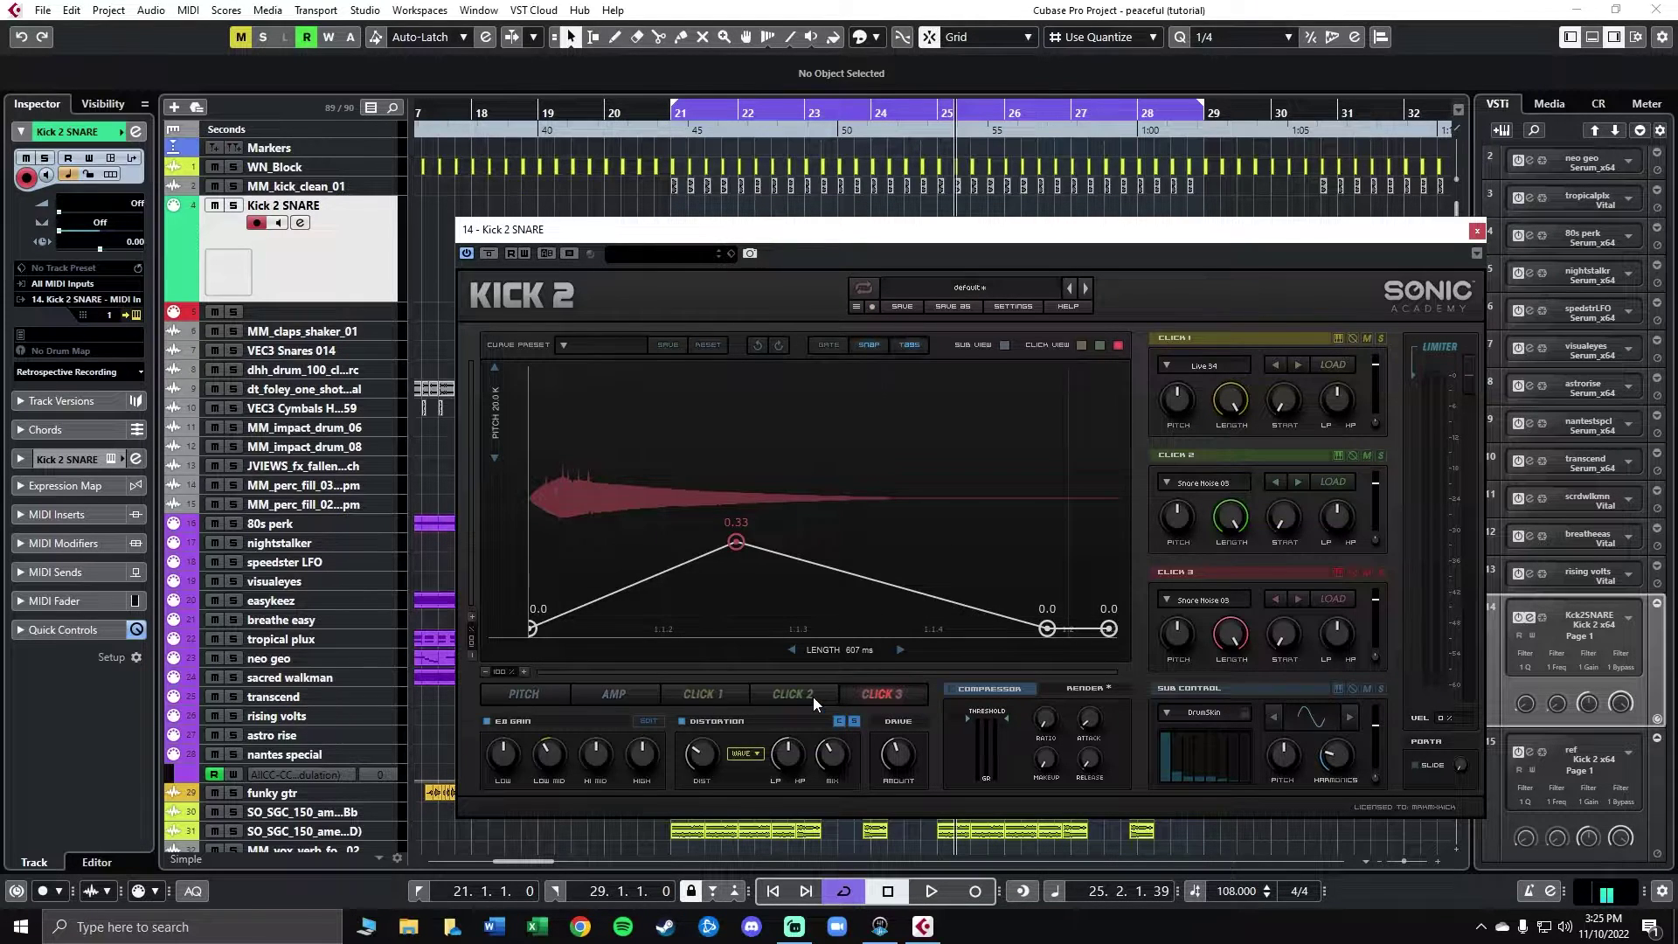
{"action": "left_click", "coordinate": [813, 696]}
{"action": "left_click", "coordinate": [732, 694]}
{"action": "left_click", "coordinate": [791, 695]}
{"action": "left_click", "coordinate": [881, 695]}
Step: Overlay the Click 1, Click 2 and sub waveforms on Click 3 to compare how the layers line up
{"action": "left_click", "coordinate": [1100, 344]}
{"action": "left_click", "coordinate": [1082, 344]}
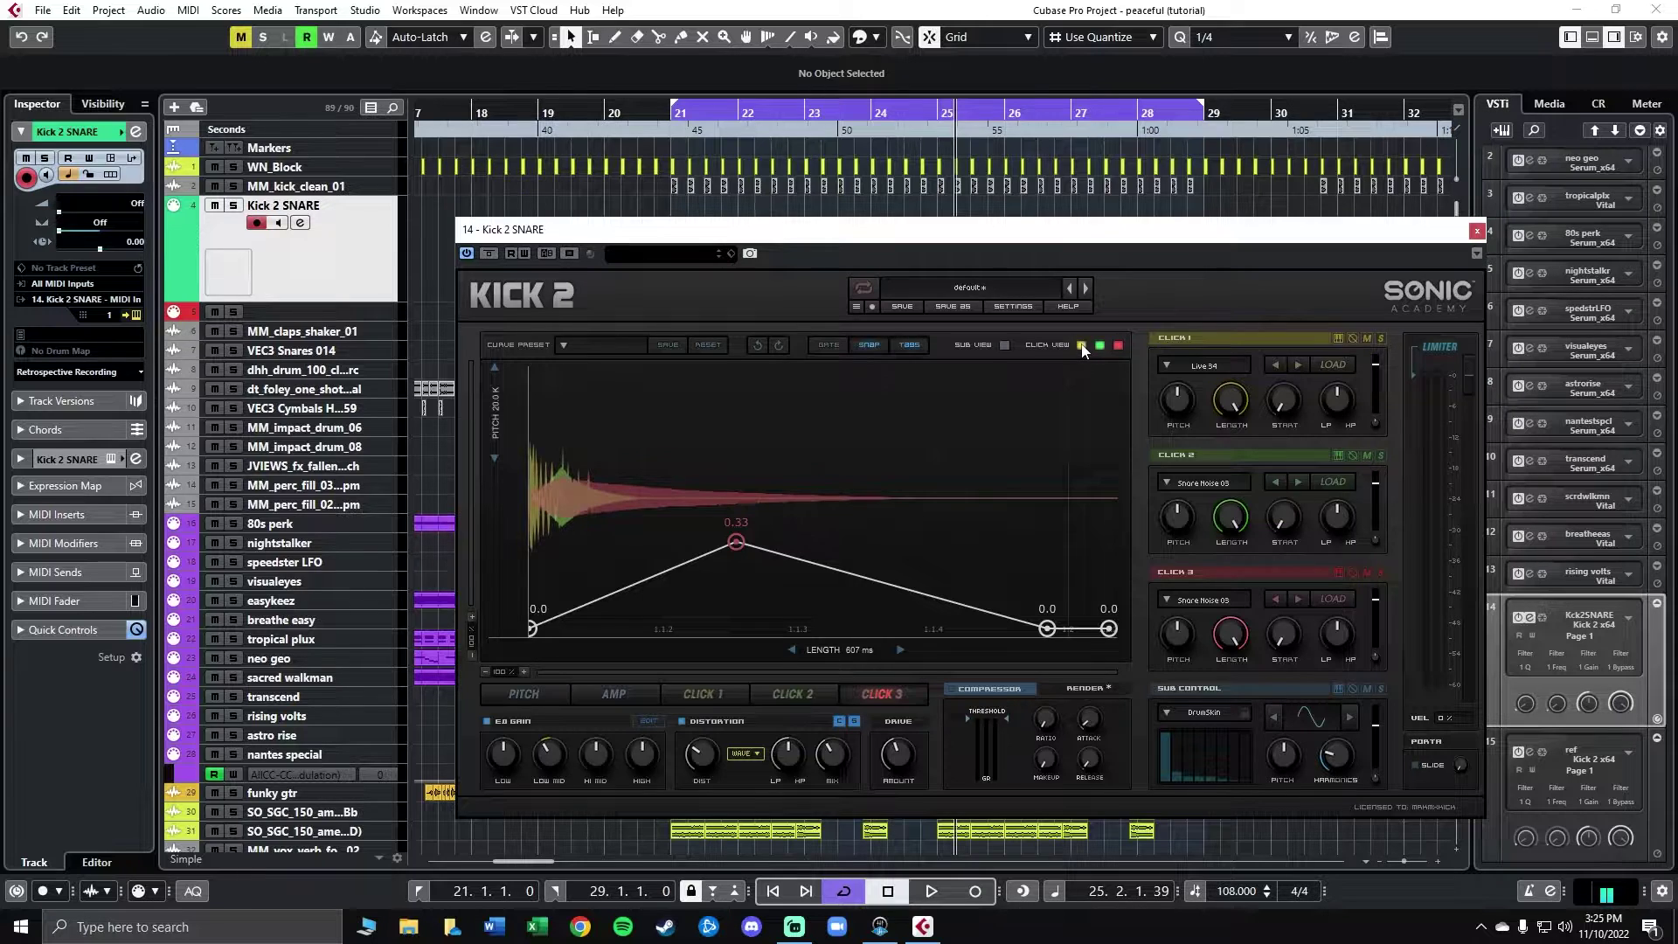
{"action": "left_click", "coordinate": [1005, 345]}
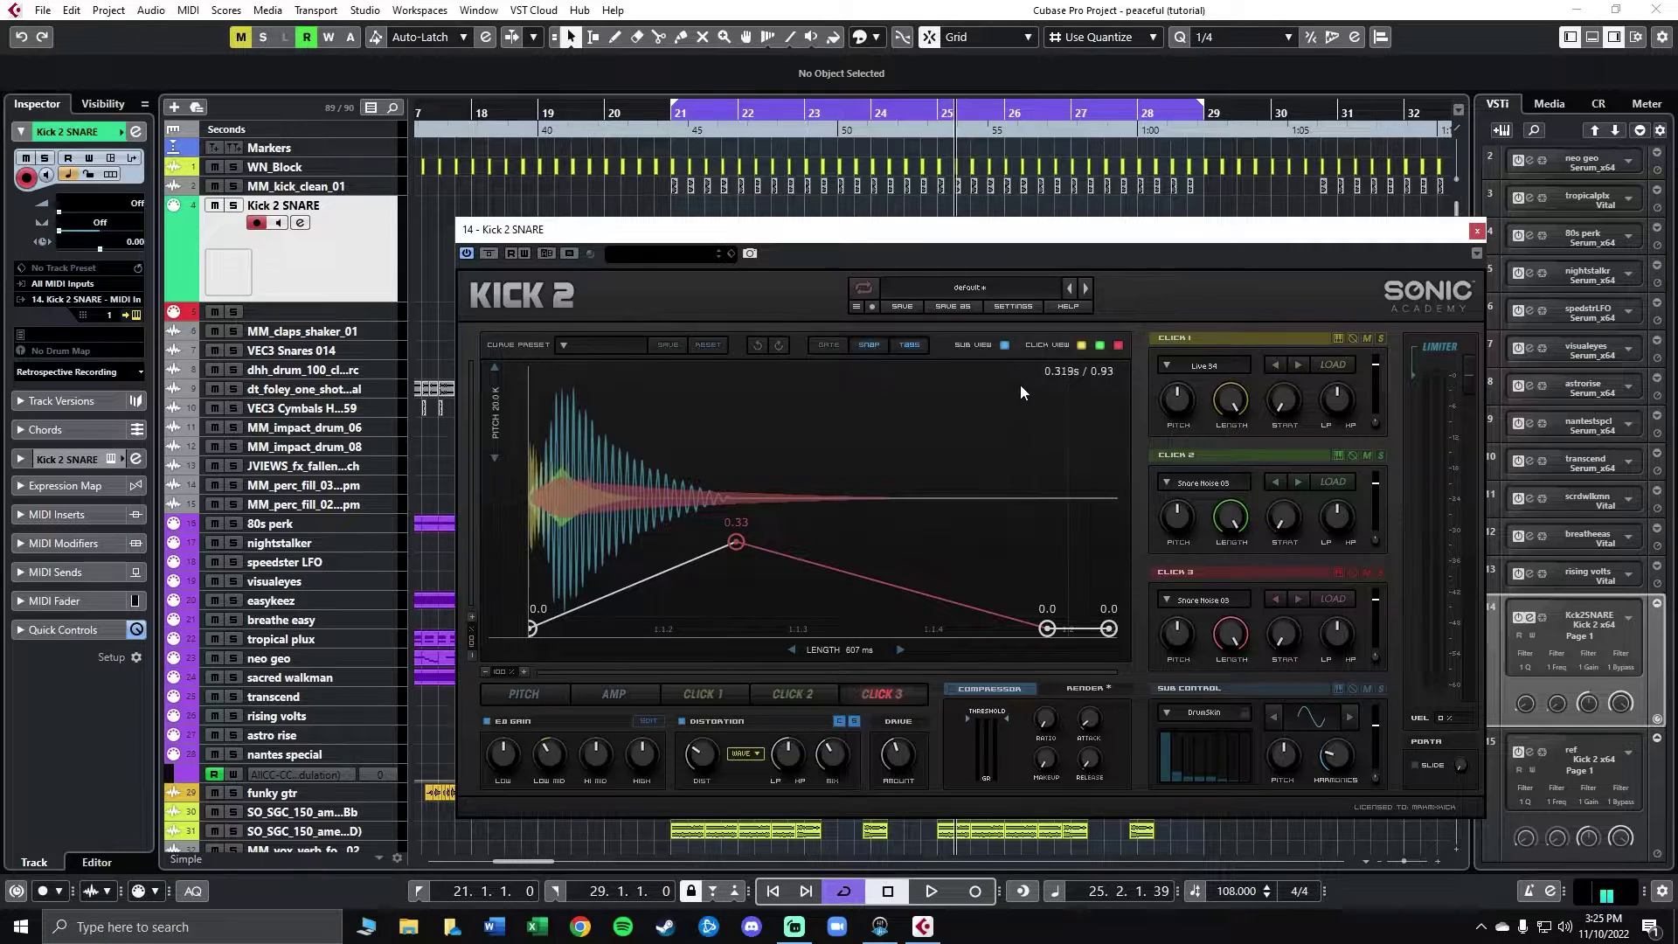
{"action": "left_click", "coordinate": [1004, 344]}
{"action": "left_click", "coordinate": [1082, 346]}
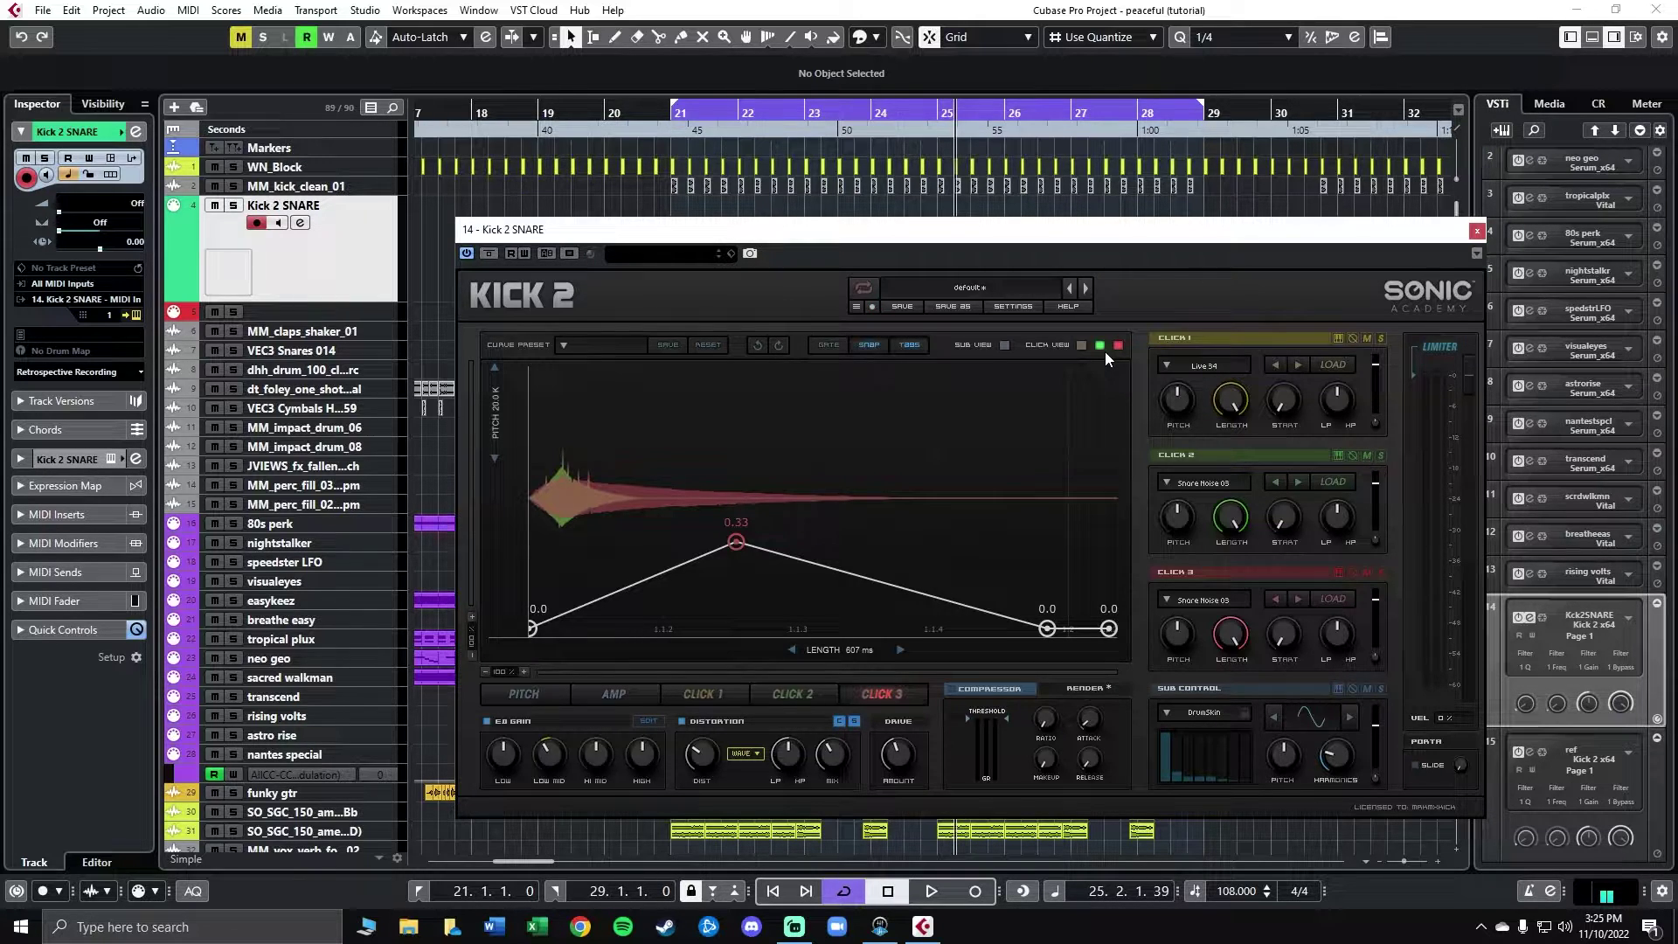
{"action": "left_click", "coordinate": [836, 691]}
{"action": "left_click", "coordinate": [884, 694]}
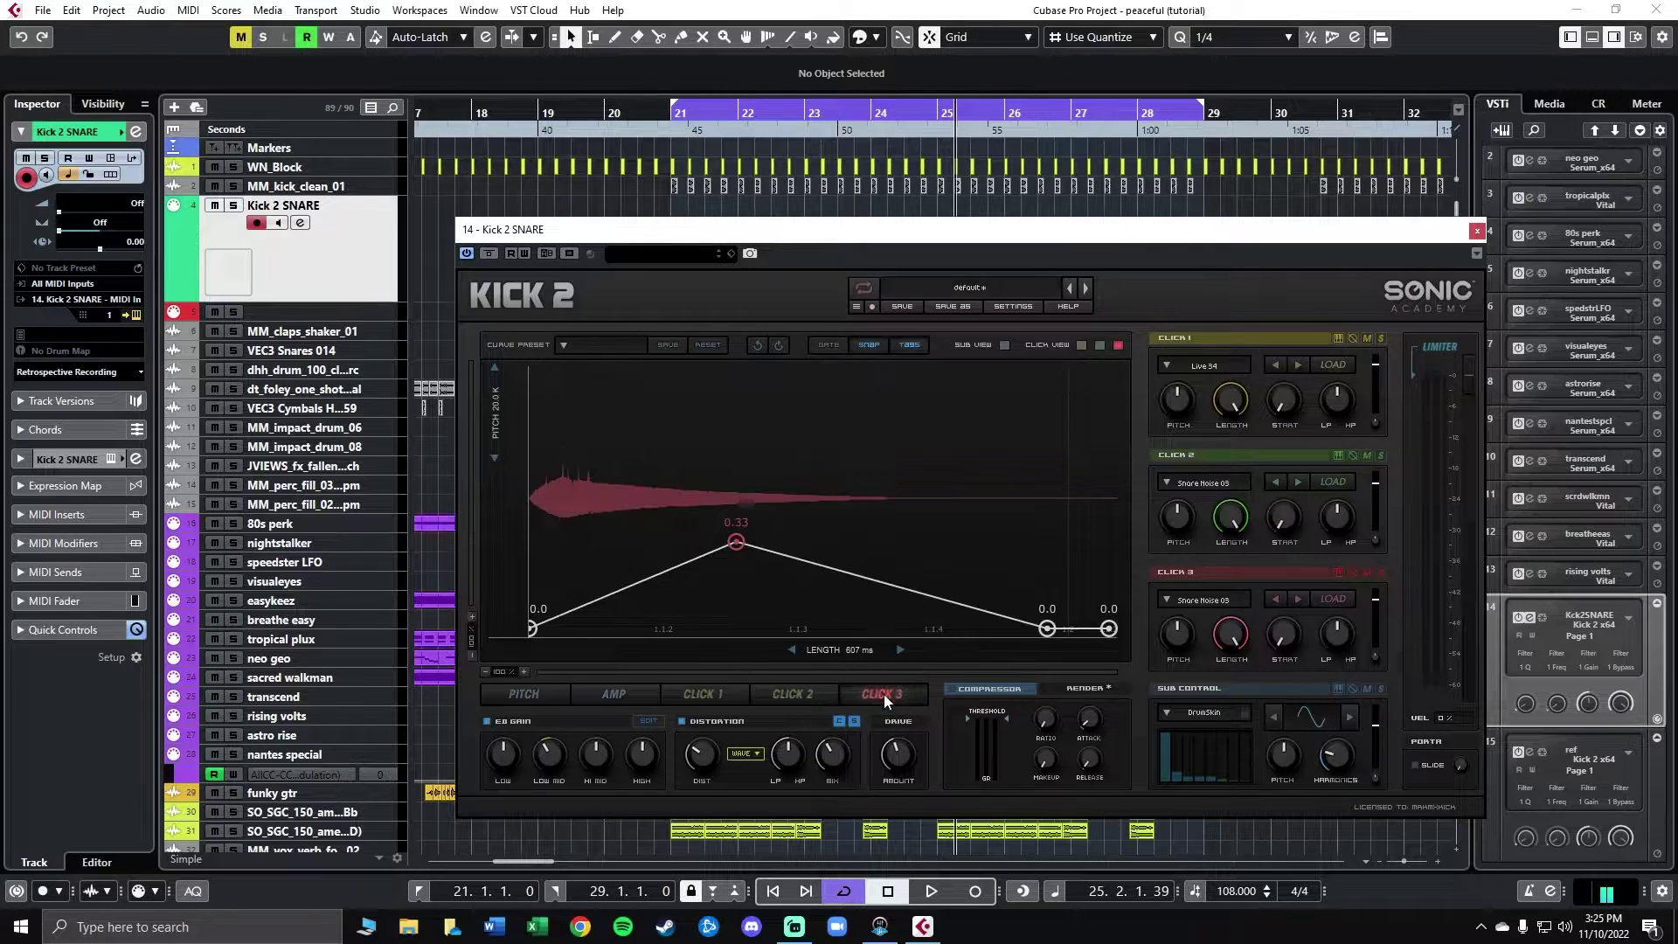
Step: With the Click 2 waveform overlaid, bend the Click 3 envelope's attack and decay inward and move the decay's end point slightly earlier
{"action": "left_click", "coordinate": [1100, 344]}
{"action": "left_click_drag", "start_coordinate": [638, 584], "coordinate": [652, 648]}
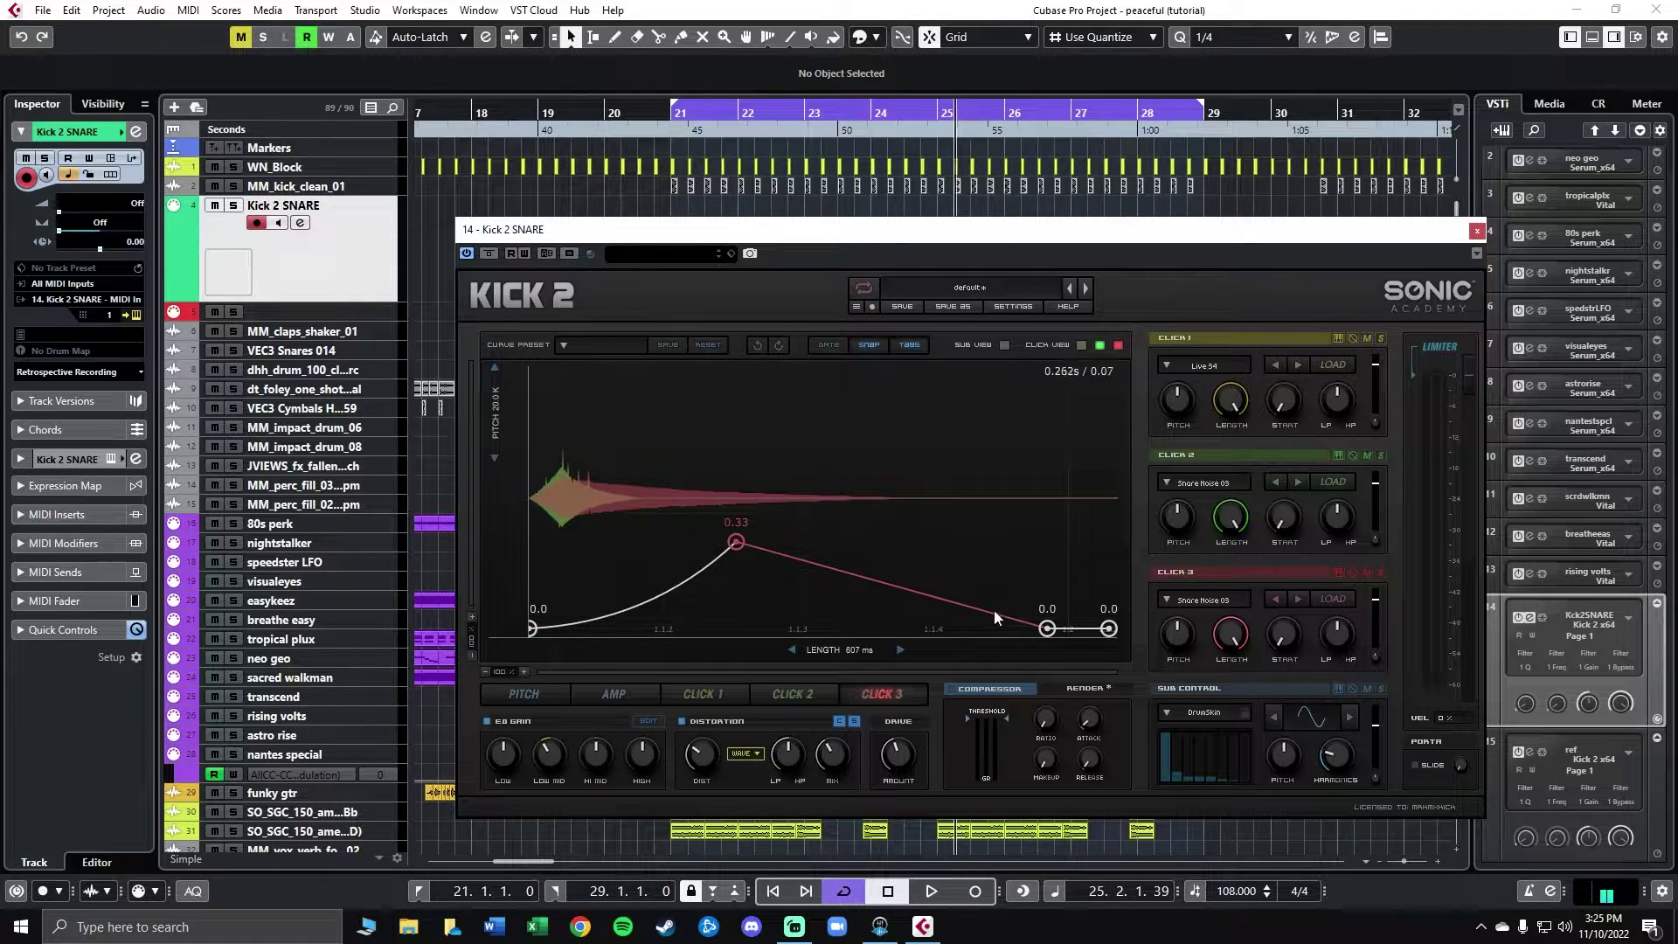
{"action": "left_click_drag", "start_coordinate": [1047, 629], "coordinate": [1038, 631]}
{"action": "left_click_drag", "start_coordinate": [921, 597], "coordinate": [925, 616]}
{"action": "left_click_drag", "start_coordinate": [1034, 629], "coordinate": [1031, 631]}
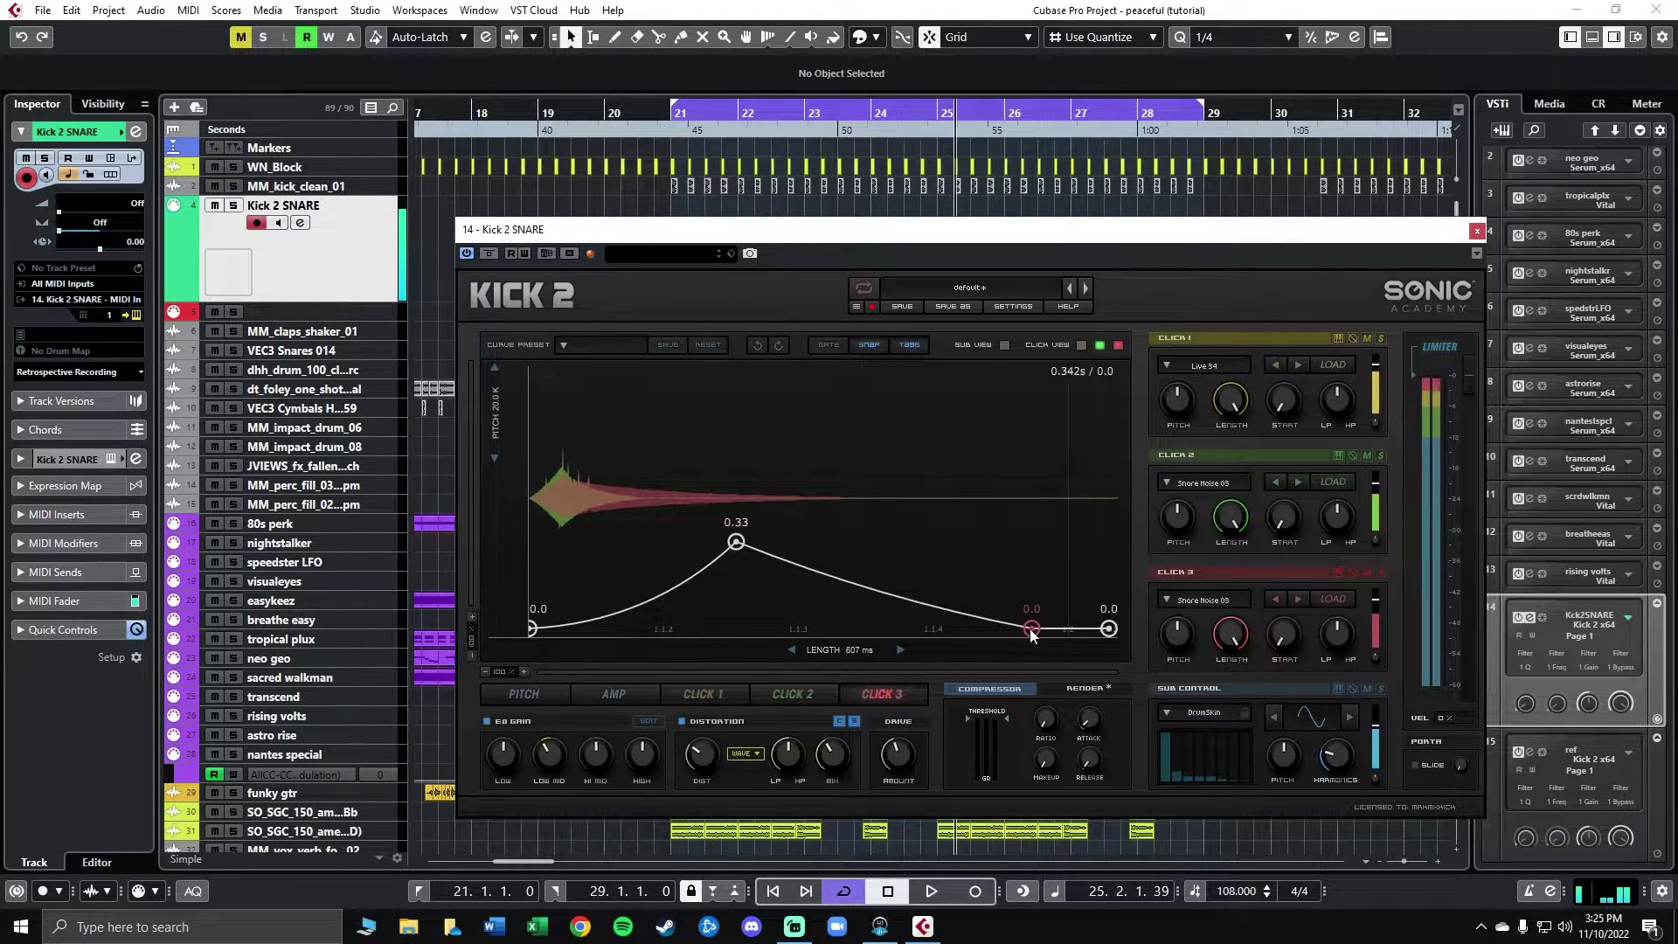
{"action": "left_click", "coordinate": [1378, 605]}
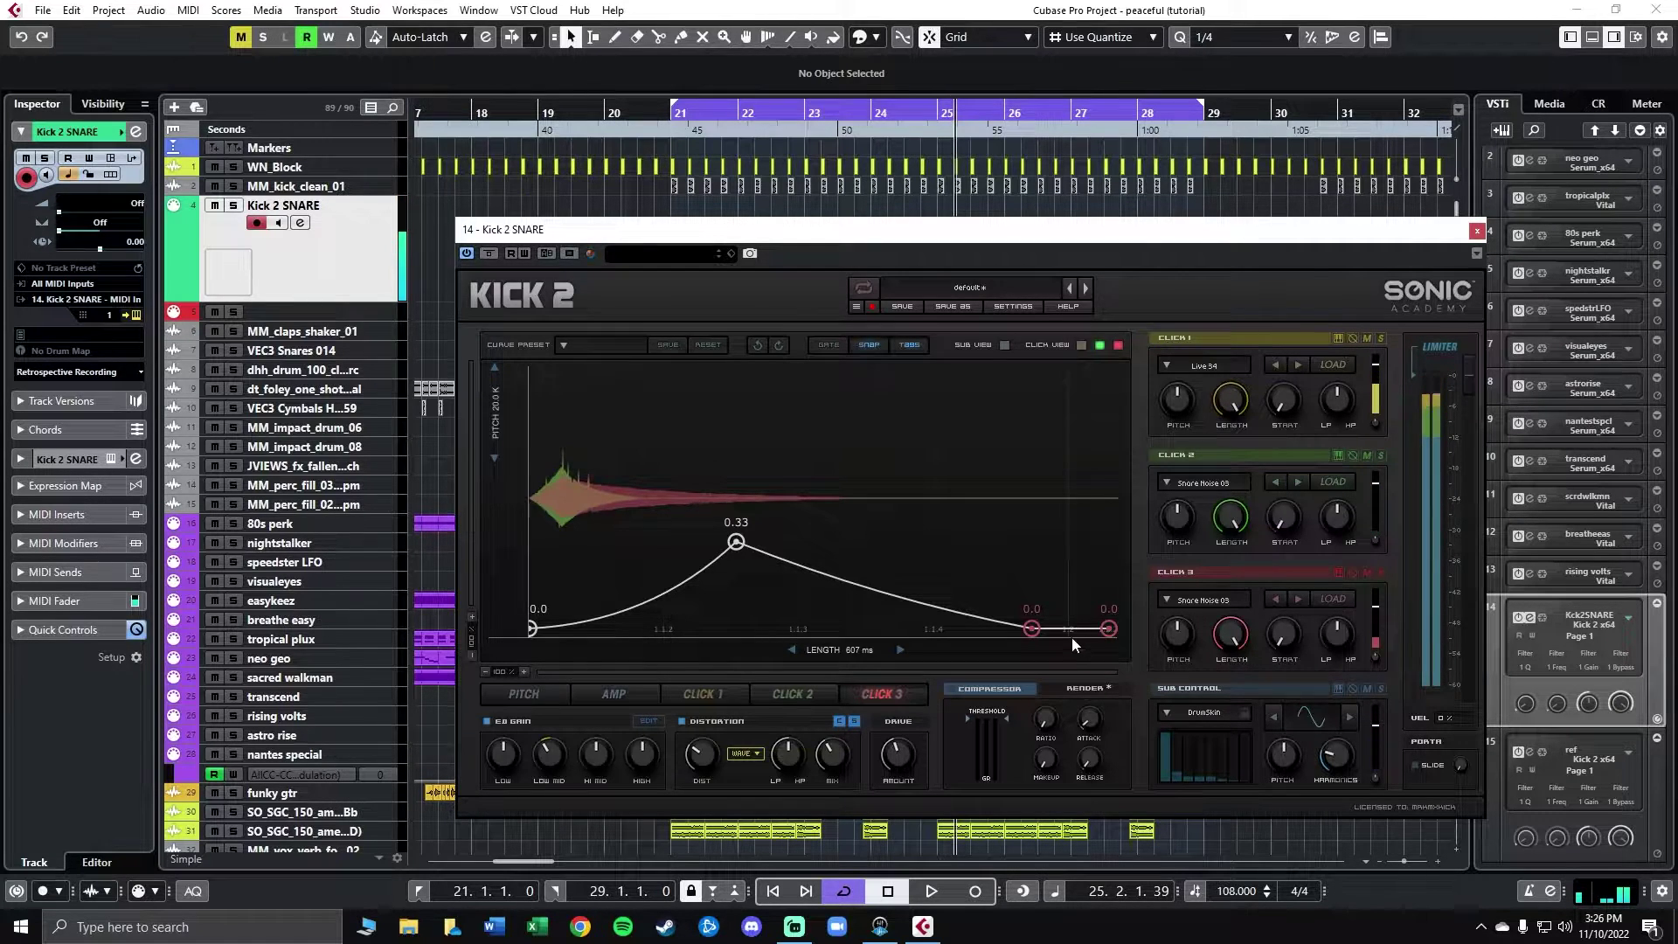
{"action": "left_click_drag", "start_coordinate": [1032, 628], "coordinate": [1026, 640]}
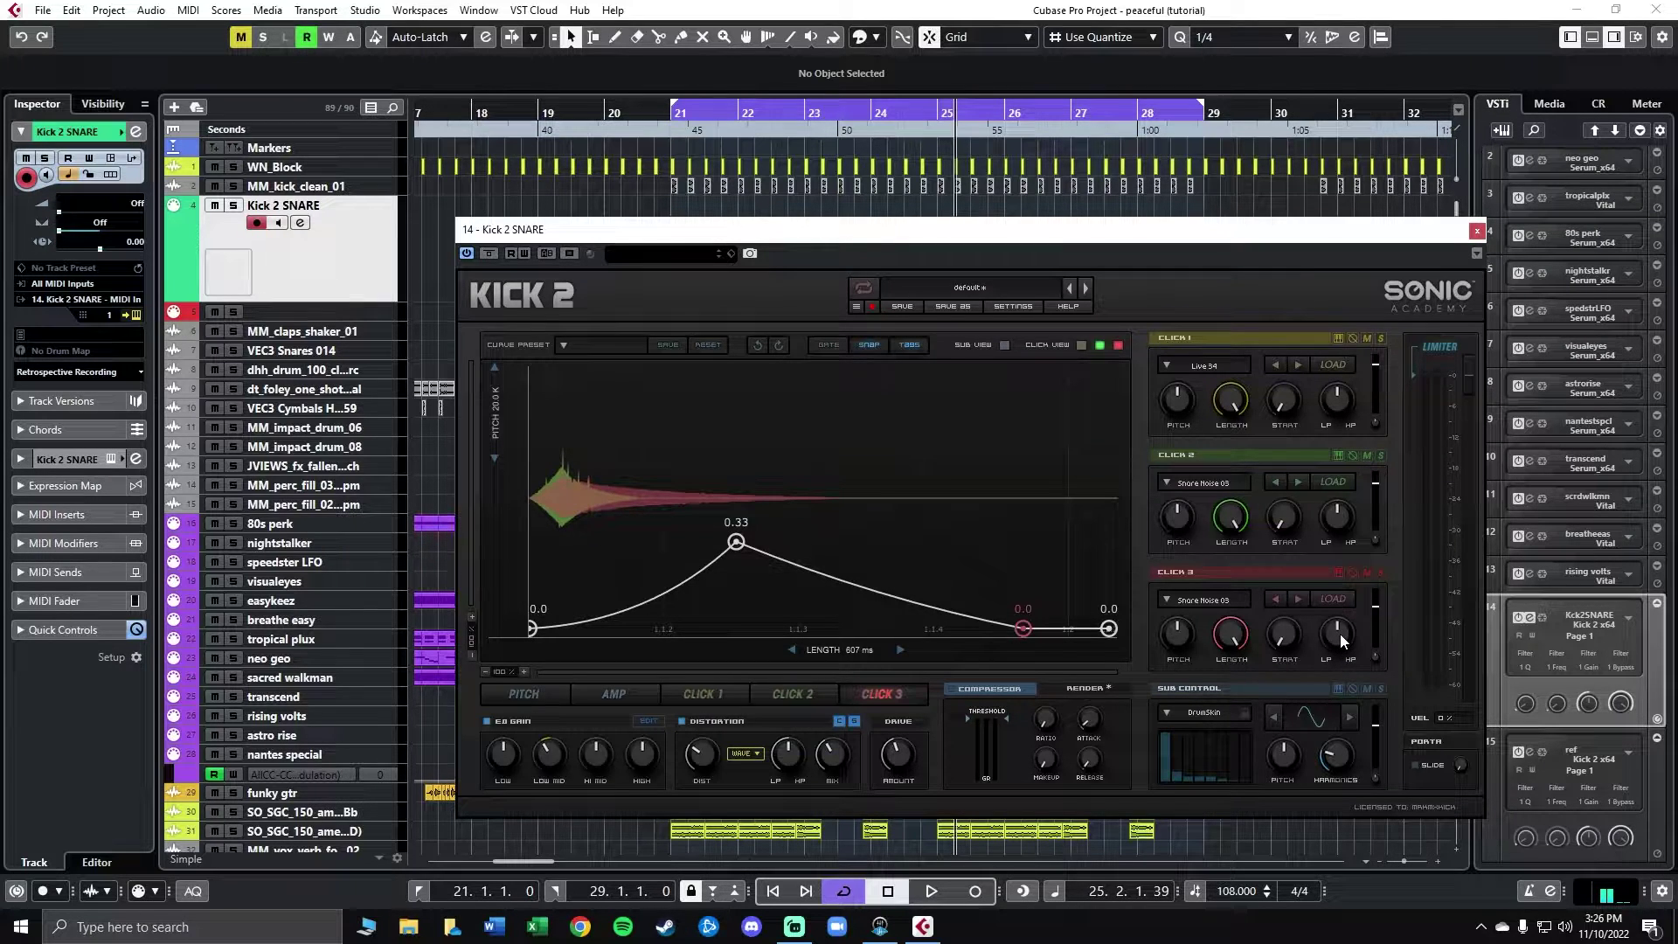
Step: Turn the Click 3 filter toward high-pass to thin out its low end
{"action": "left_click_drag", "start_coordinate": [1340, 635], "coordinate": [1360, 542]}
{"action": "left_click_drag", "start_coordinate": [1341, 641], "coordinate": [1341, 598]}
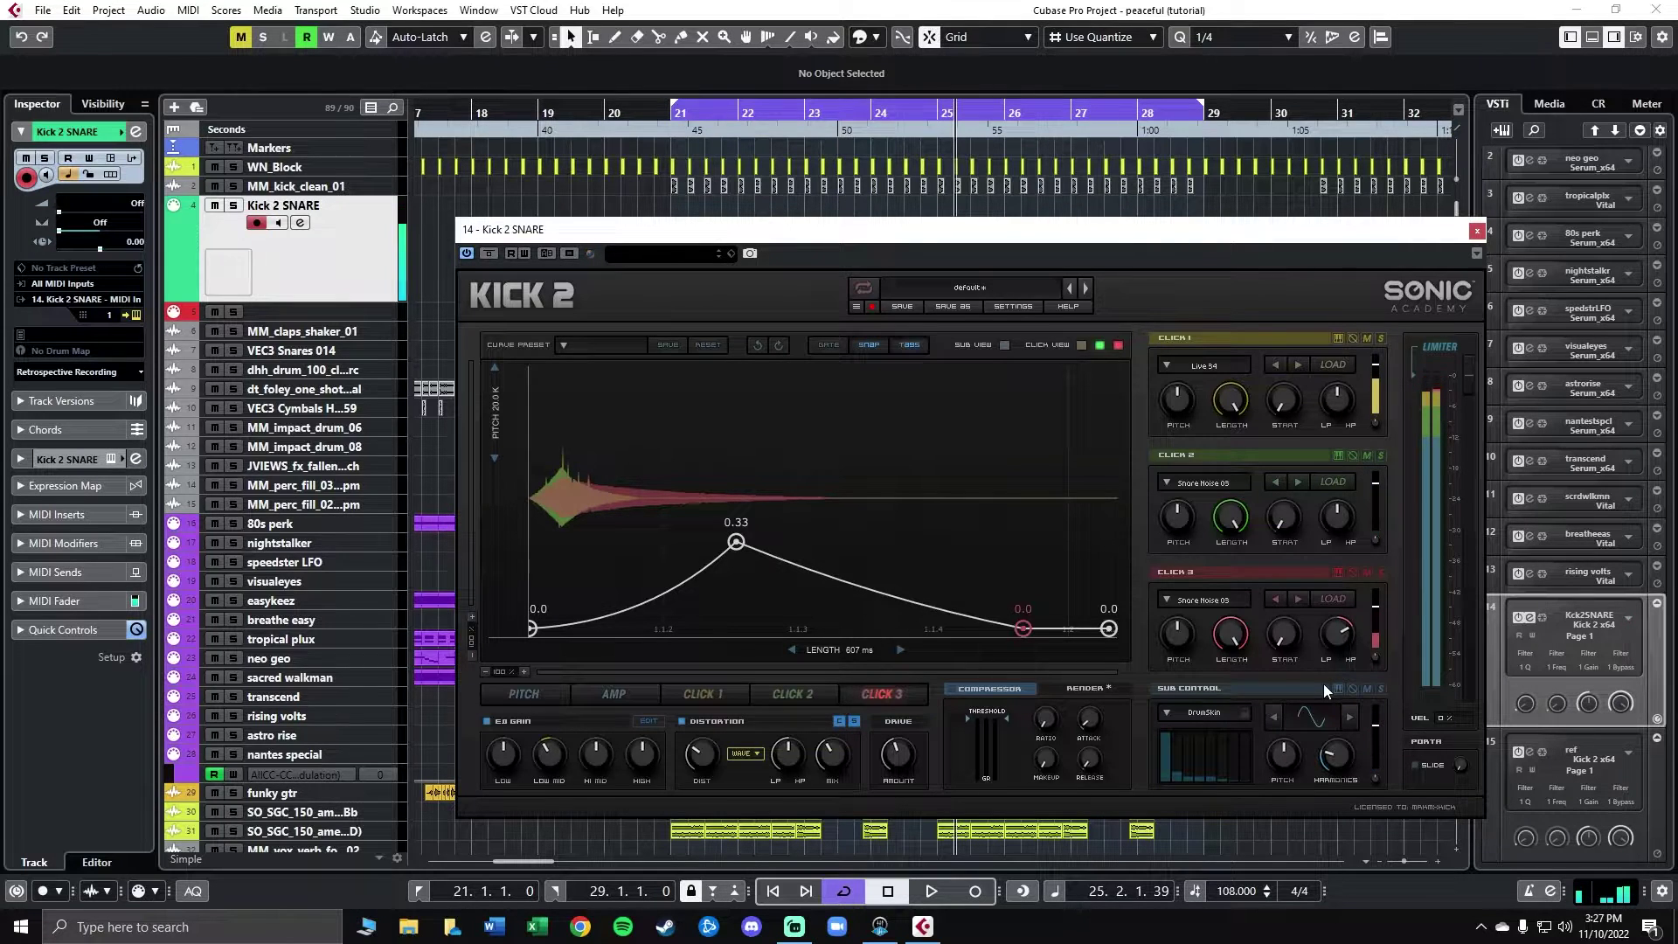
{"action": "left_click", "coordinate": [1108, 630]}
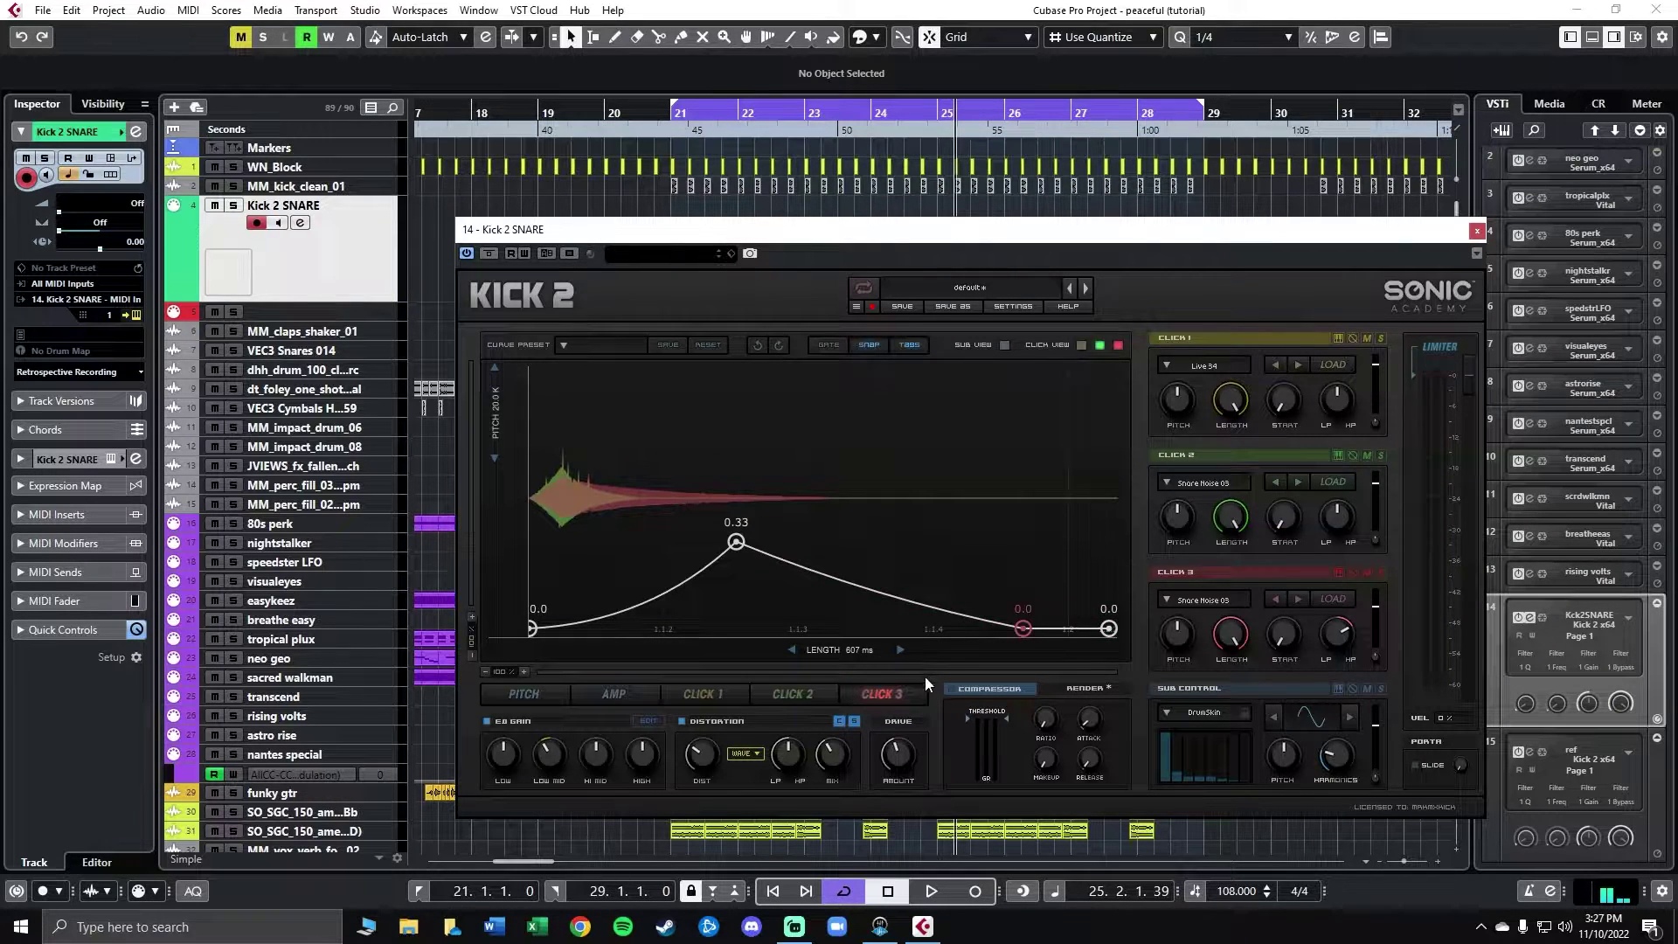
Step: Move the end point of the Click 2 envelope's decay slightly earlier, keeping it at 0.0
{"action": "left_click", "coordinate": [799, 694]}
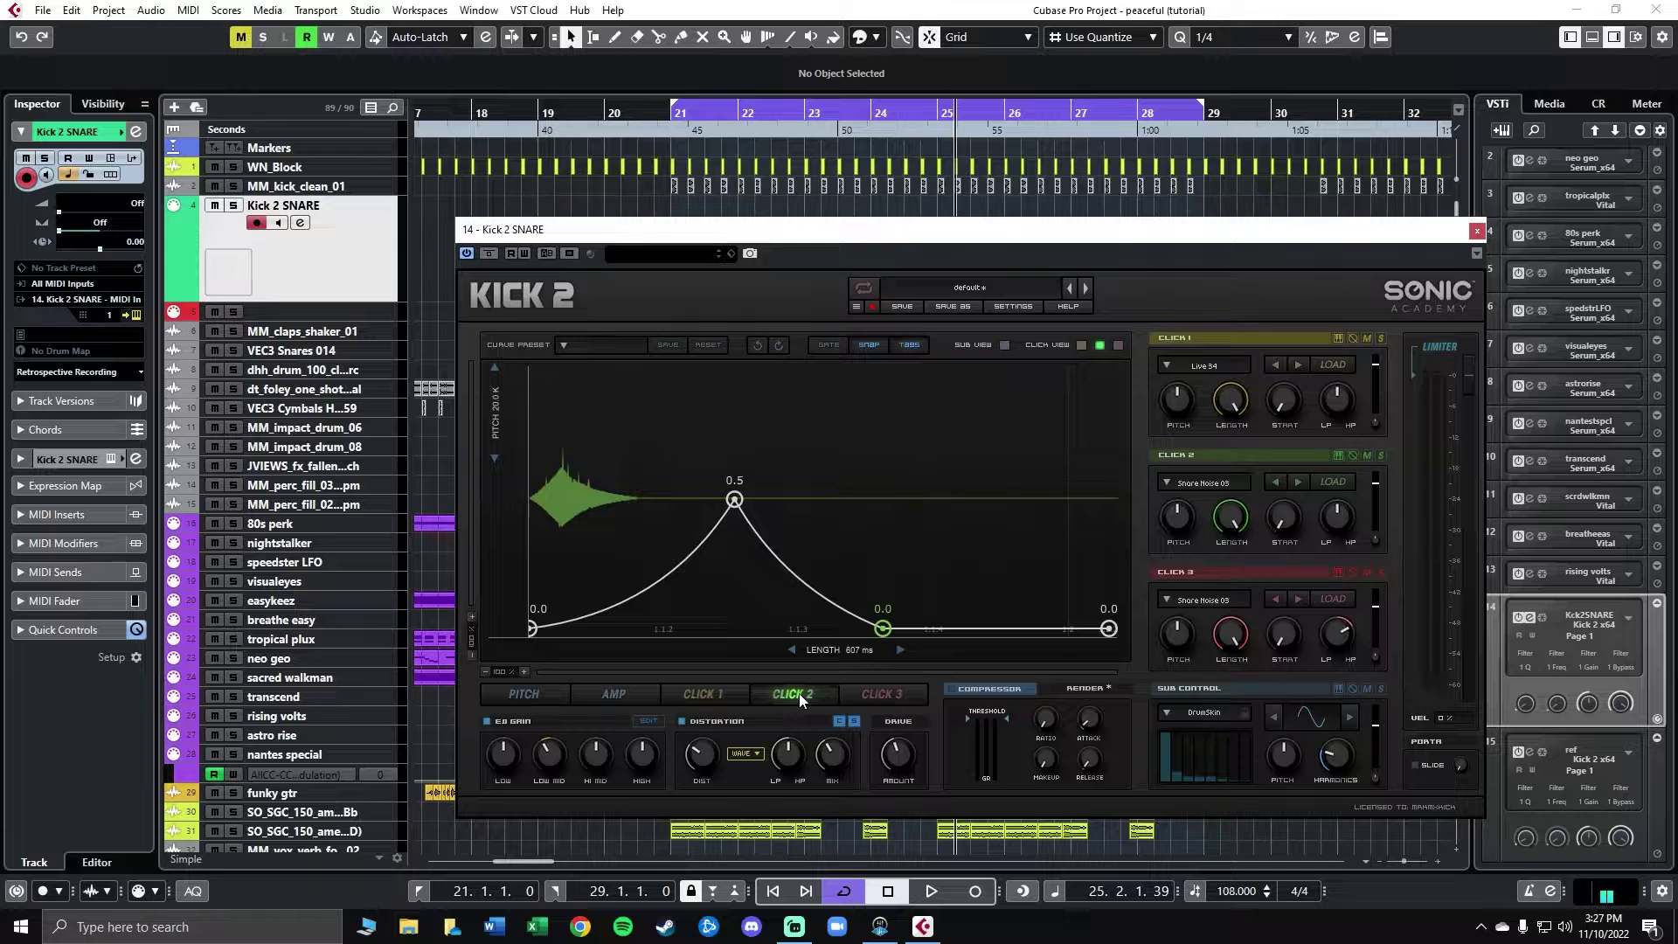
{"action": "mouse_move", "coordinate": [885, 635]}
{"action": "left_mouse_down"}
{"action": "mouse_move", "coordinate": [932, 636]}
{"action": "mouse_move", "coordinate": [879, 641]}
{"action": "left_mouse_up"}
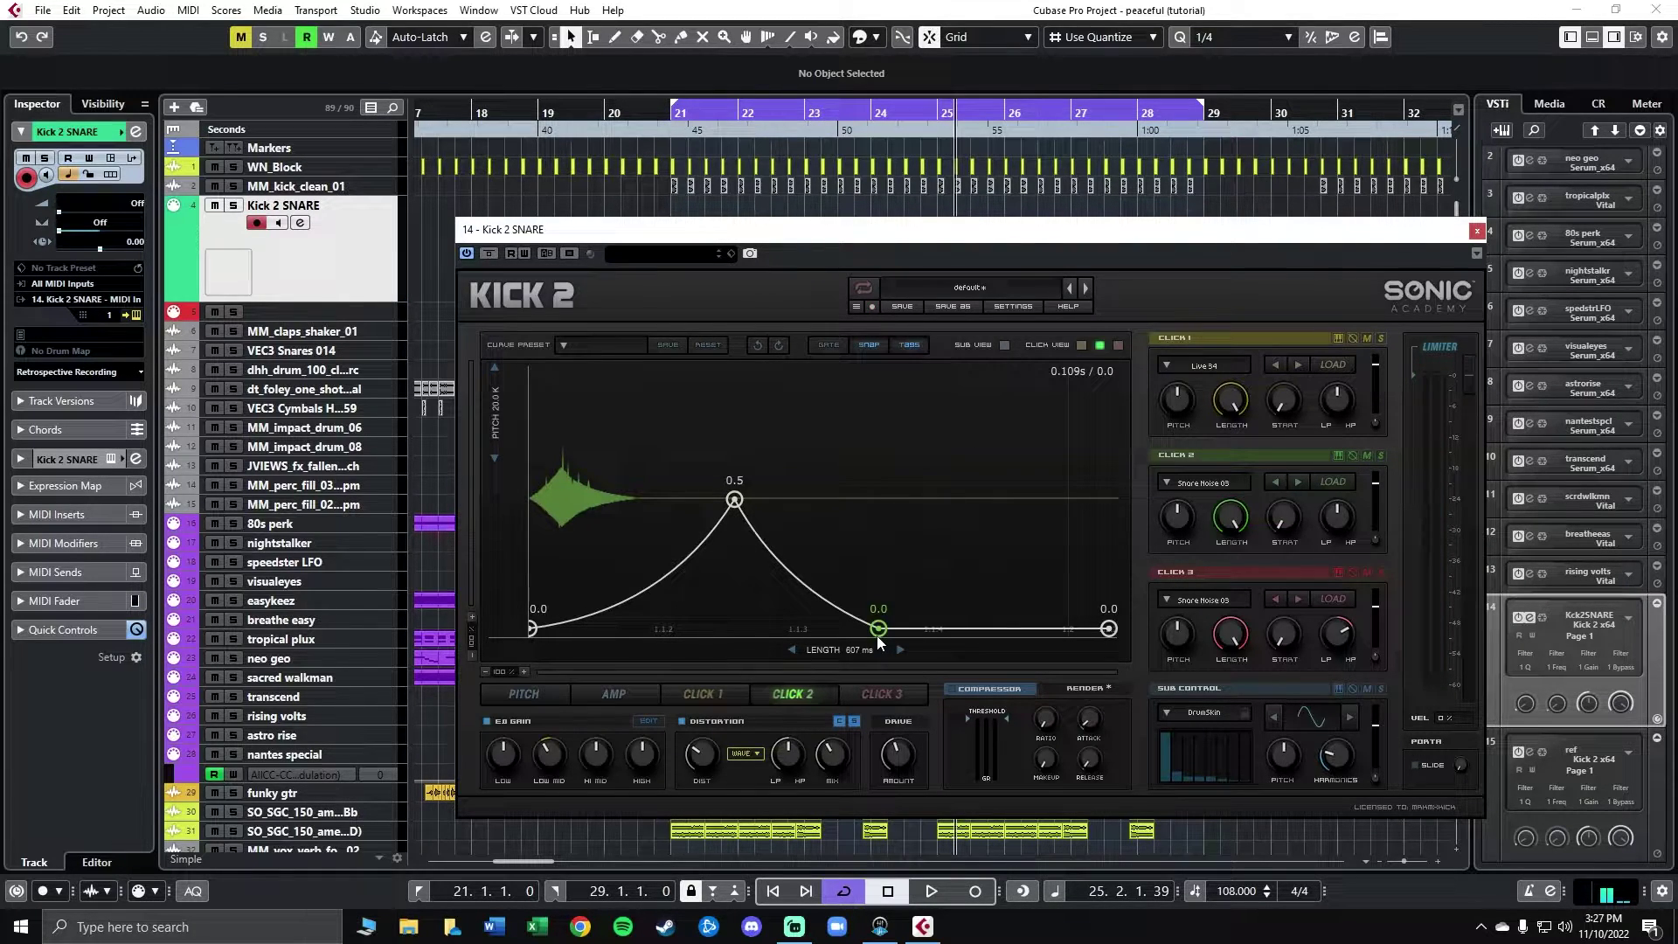
{"action": "left_click_drag", "start_coordinate": [877, 636], "coordinate": [876, 635]}
Step: Turn on the compressor, adjust its release with 2.72 dB of makeup gain, and trim the limiter's output level
{"action": "left_click_drag", "start_coordinate": [1005, 718], "coordinate": [1094, 705]}
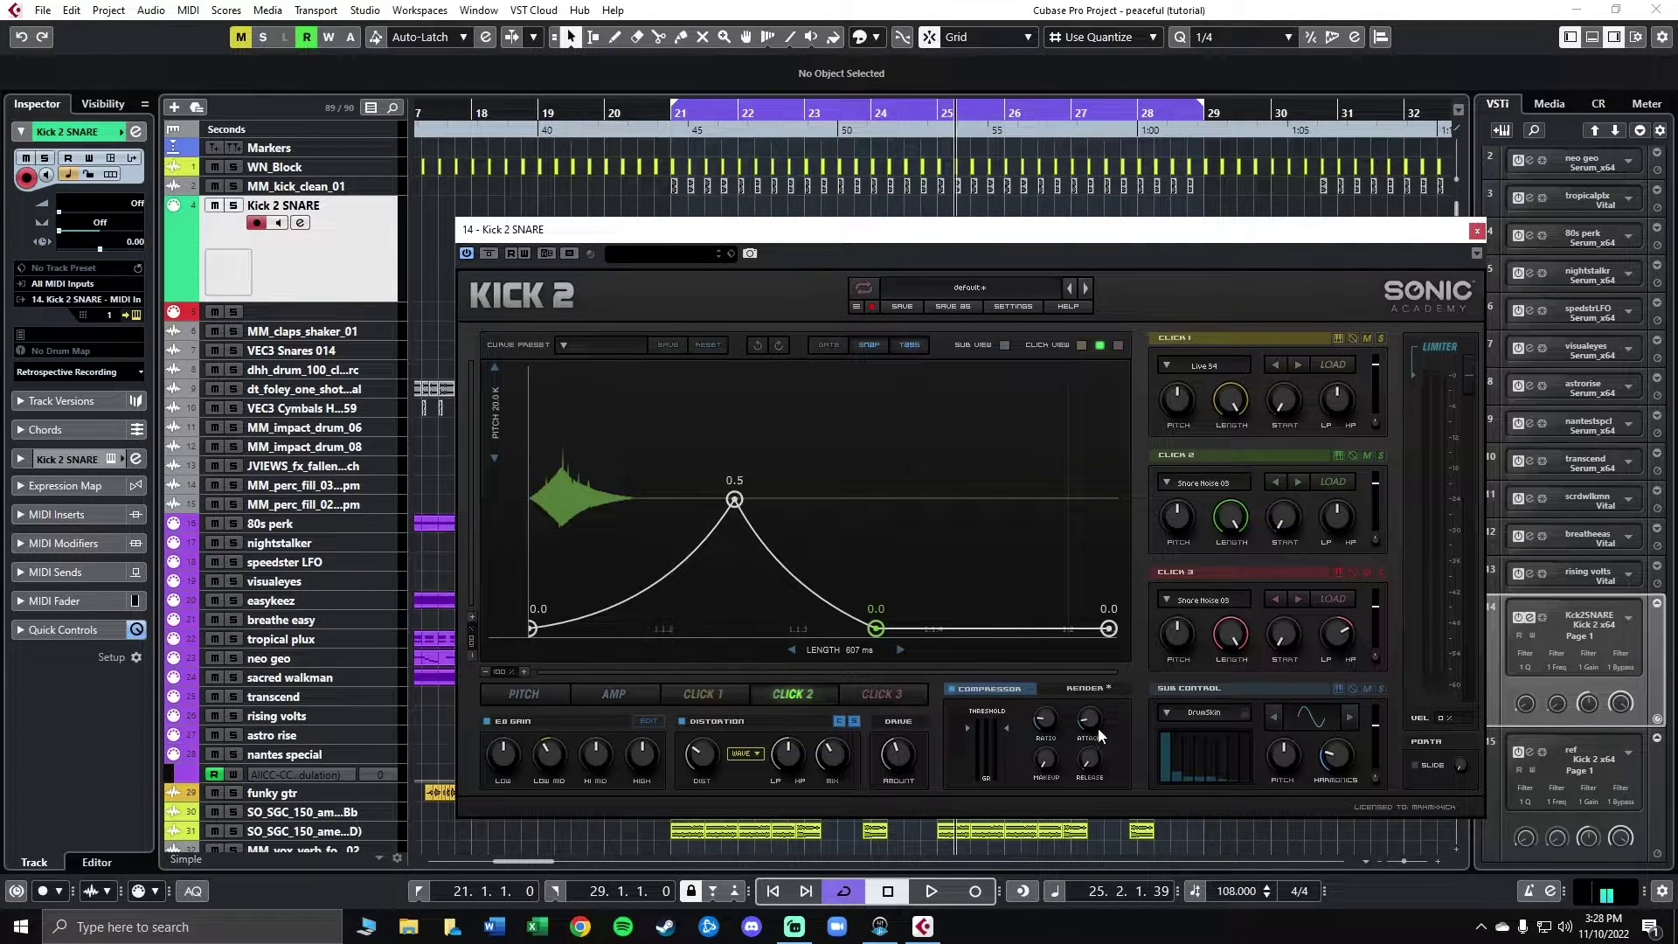
{"action": "left_click_drag", "start_coordinate": [1086, 764], "coordinate": [1092, 783]}
{"action": "left_click_drag", "start_coordinate": [1466, 371], "coordinate": [1472, 391]}
{"action": "left_click_drag", "start_coordinate": [1046, 766], "coordinate": [1045, 760]}
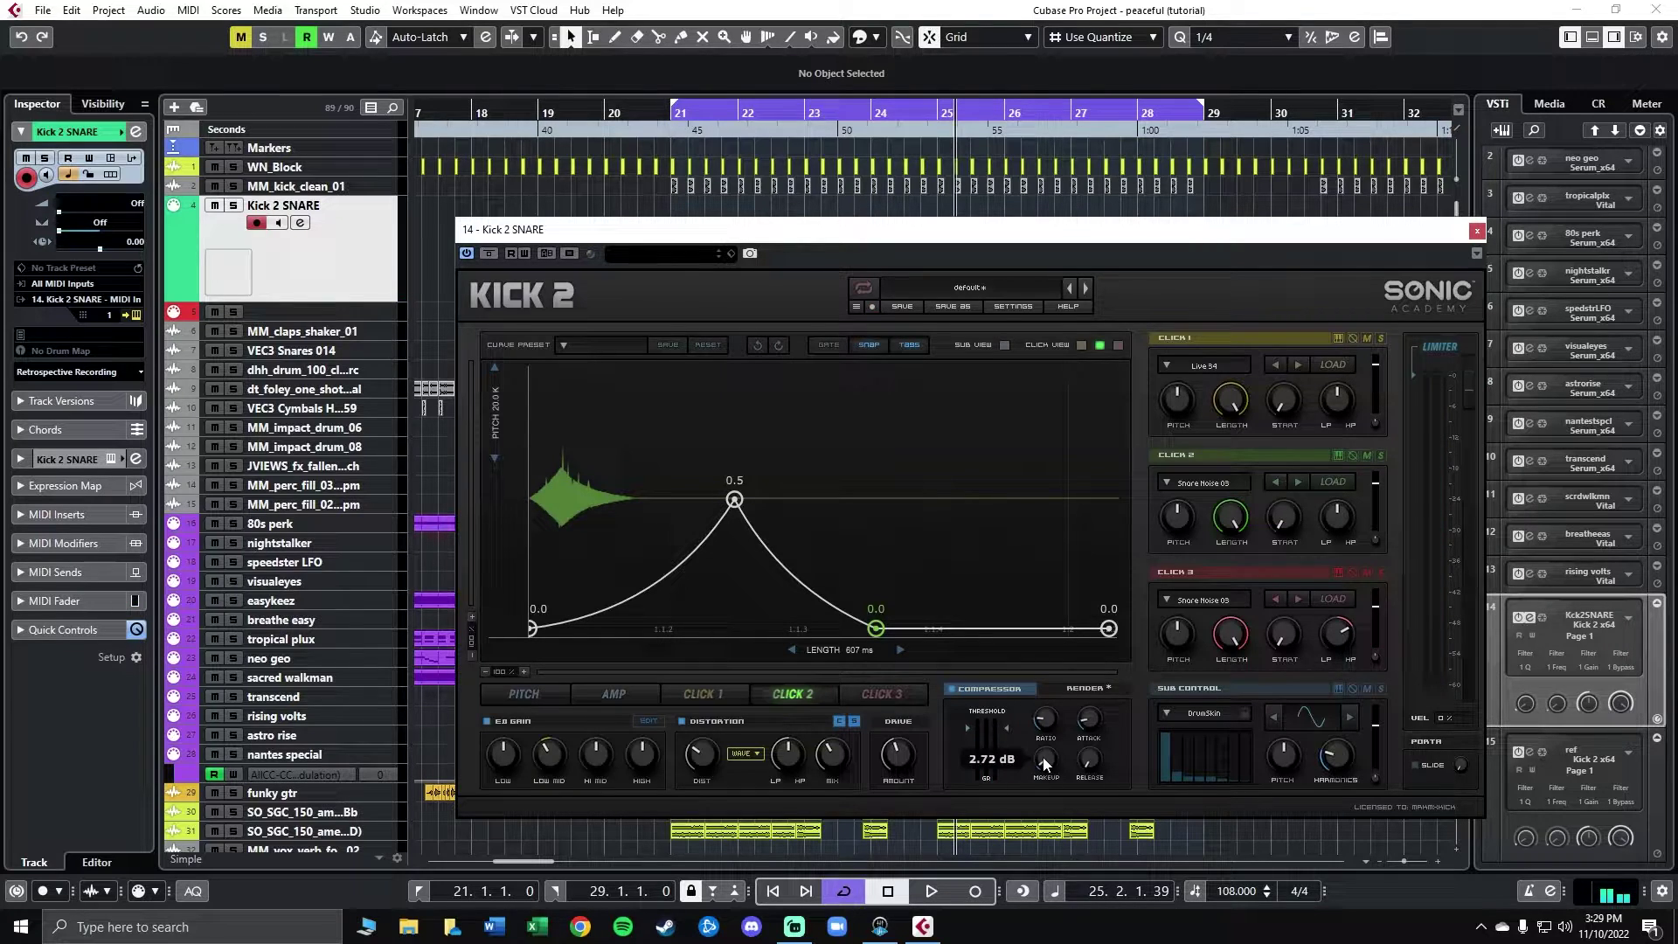
{"action": "left_click_drag", "start_coordinate": [1470, 387], "coordinate": [1470, 381]}
Step: Try the velocity setting at 100 and turn it back down
{"action": "left_click_drag", "start_coordinate": [1522, 716], "coordinate": [1653, 702]}
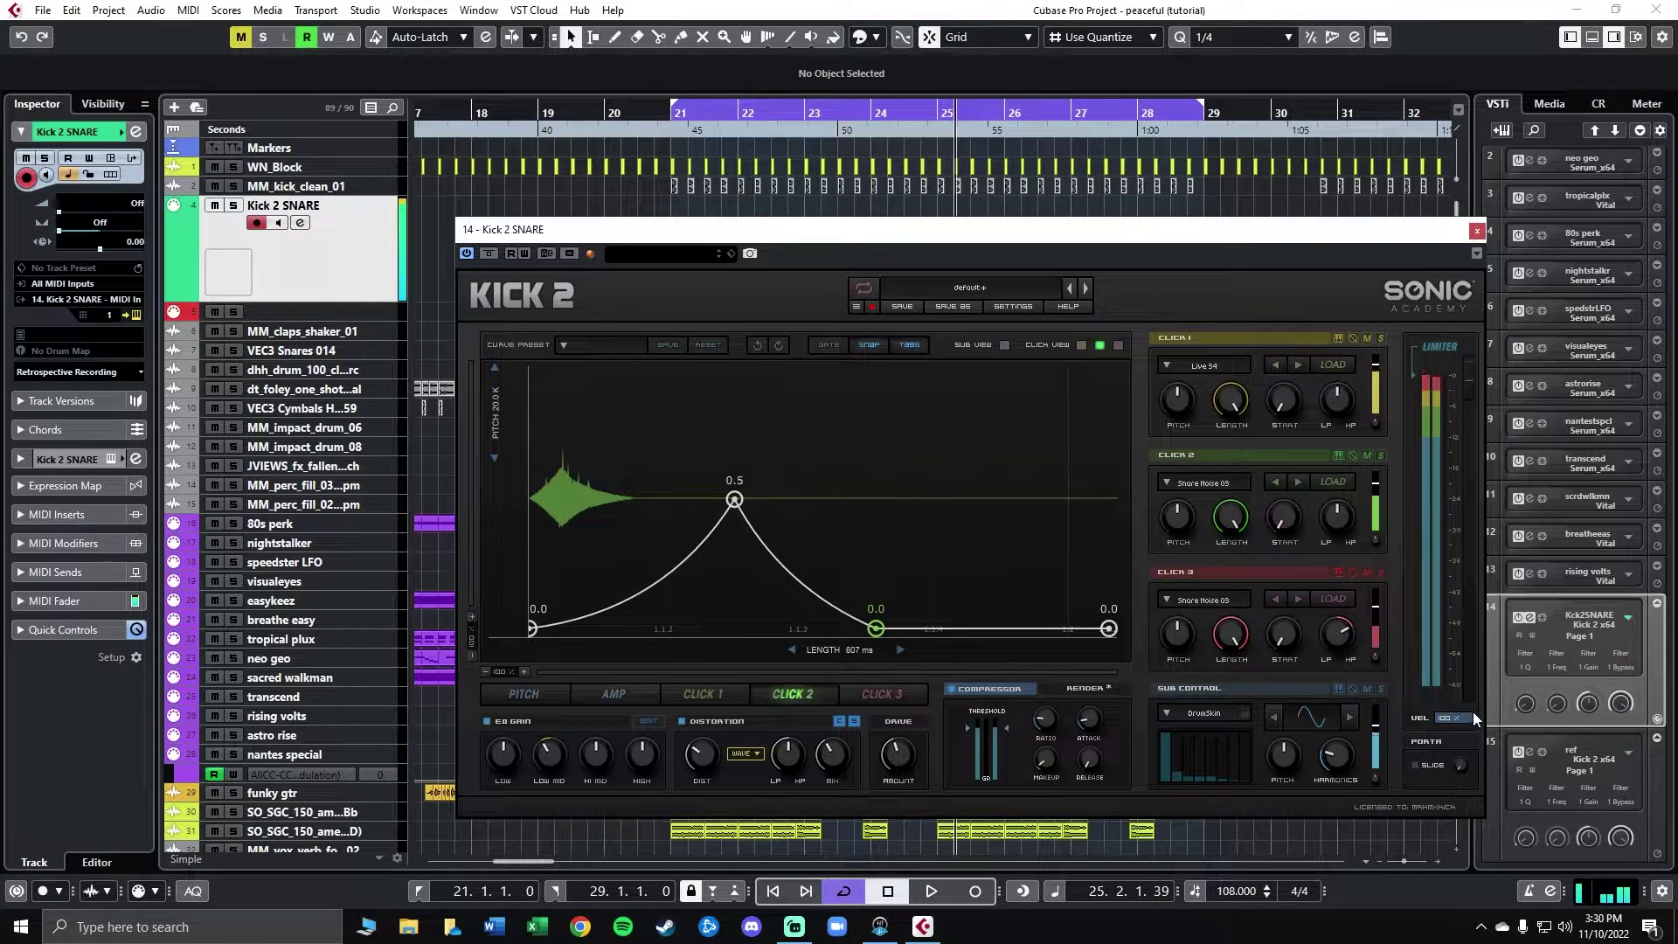
{"action": "left_click_drag", "start_coordinate": [1470, 715], "coordinate": [1056, 705]}
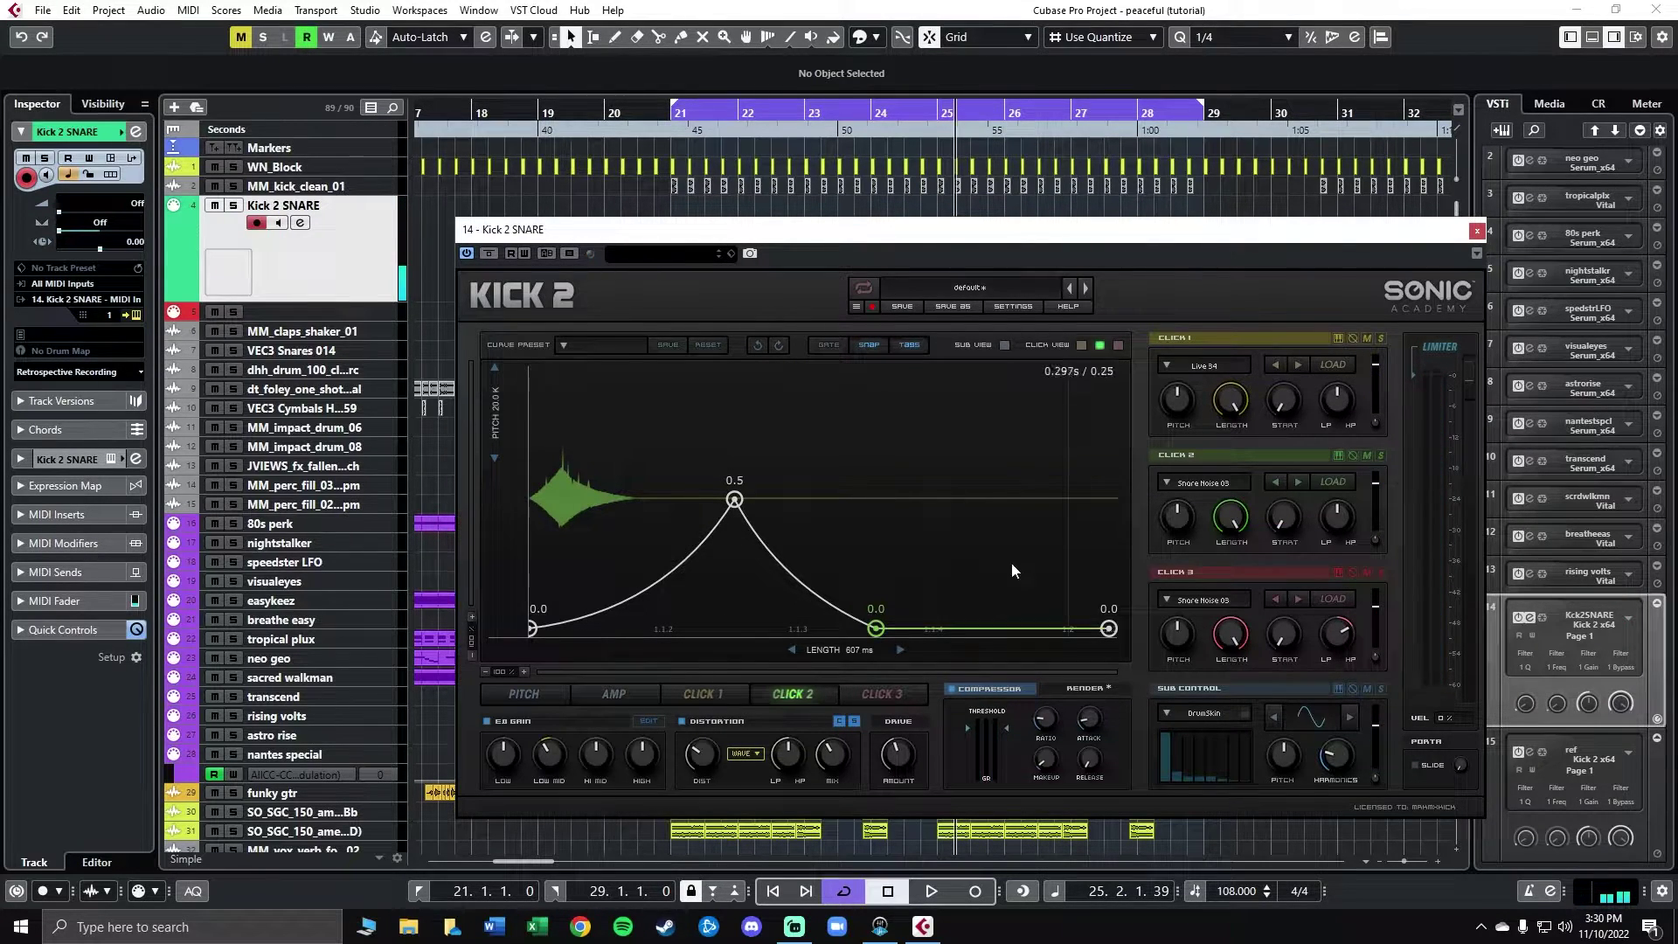
Step: Show all three click waveforms and the sub waveform together, and close the plug-in window
{"action": "left_click", "coordinate": [1082, 345]}
{"action": "left_click", "coordinate": [1118, 345]}
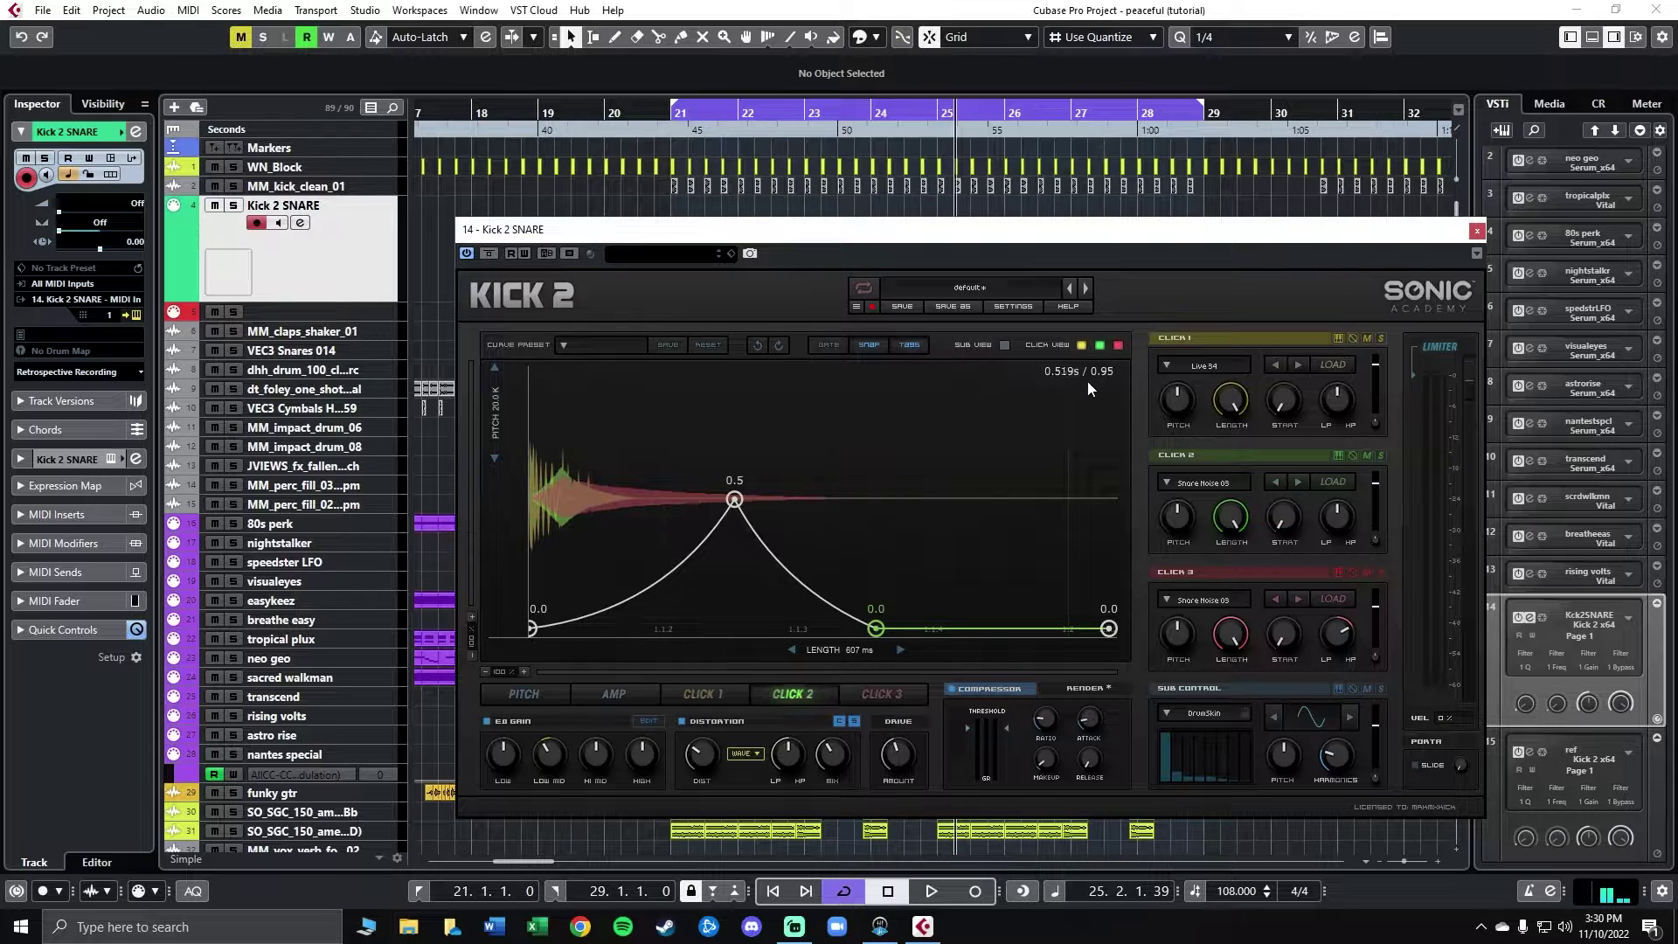
{"action": "left_click", "coordinate": [1004, 345]}
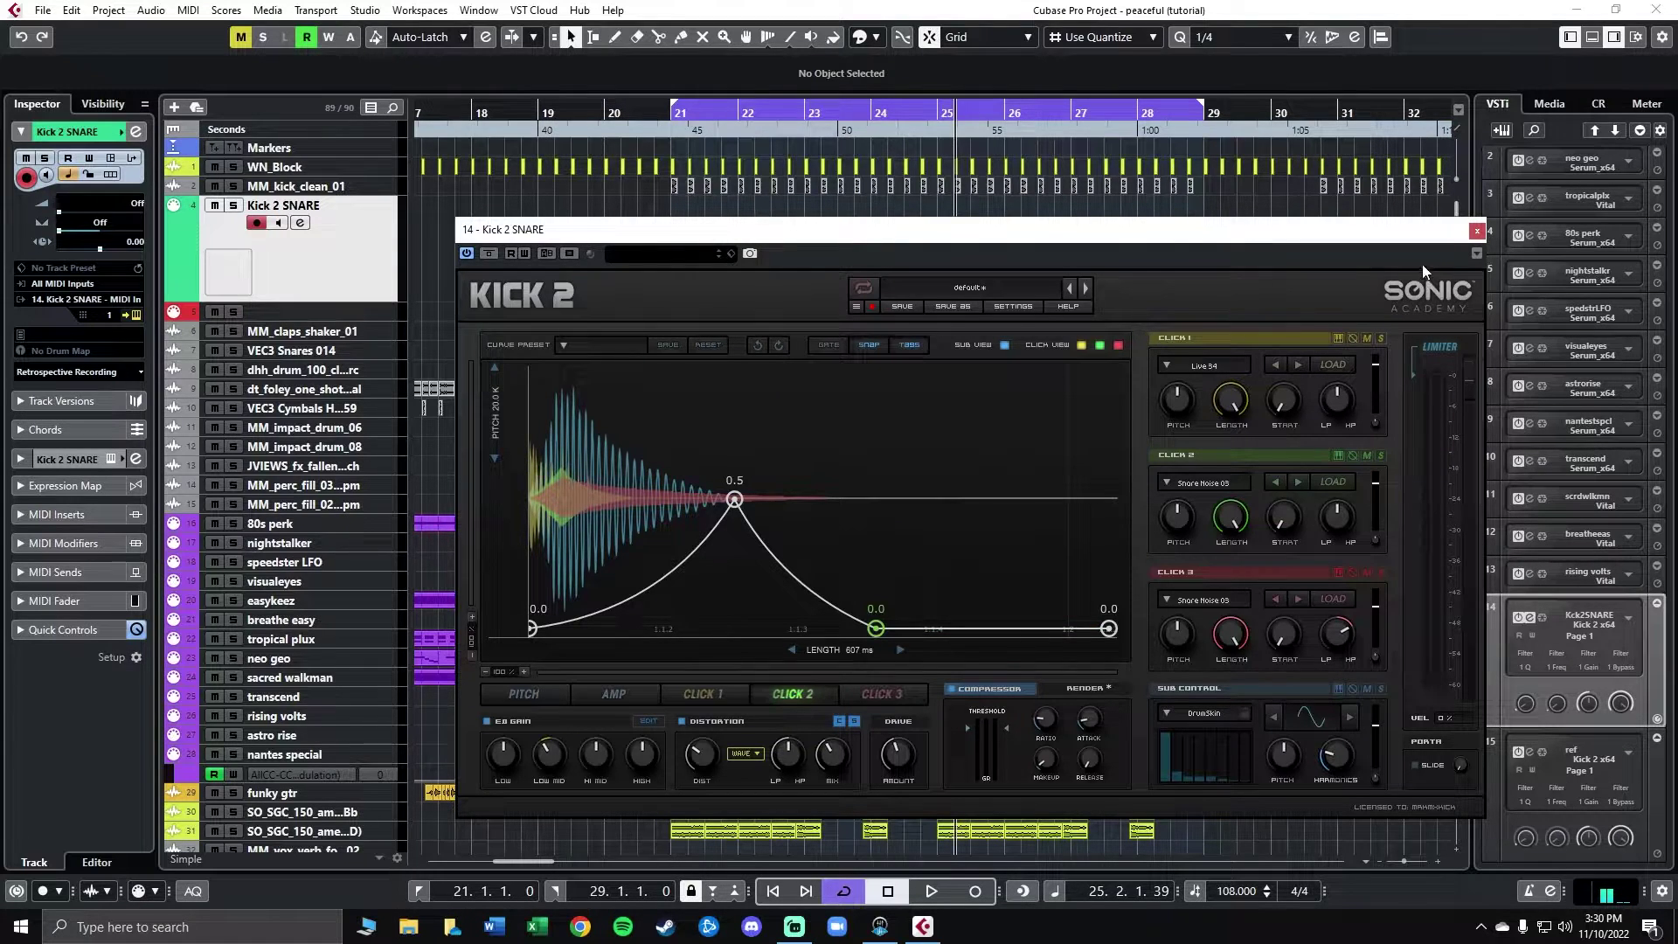
{"action": "left_click", "coordinate": [1476, 231]}
Step: Draw an empty MIDI part on the Kick 2 SNARE track from bar 21 to bar 29
{"action": "right_click", "coordinate": [786, 284]}
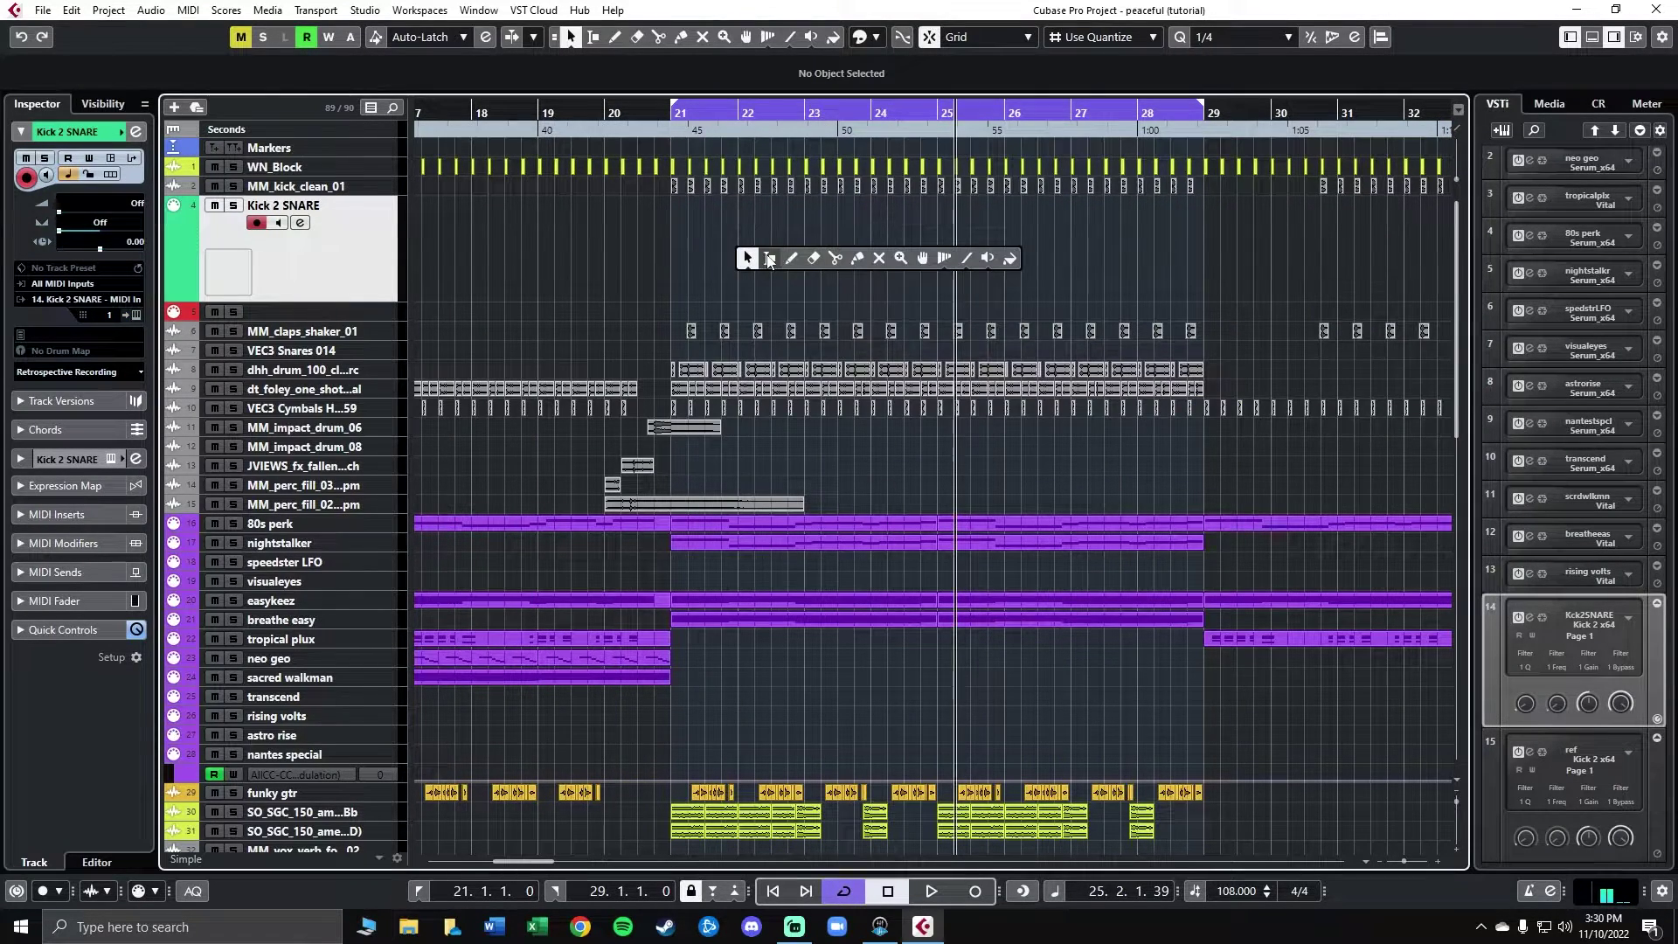
{"action": "left_click", "coordinate": [782, 260]}
{"action": "left_click_drag", "start_coordinate": [677, 241], "coordinate": [1218, 229]}
{"action": "right_click", "coordinate": [847, 273]}
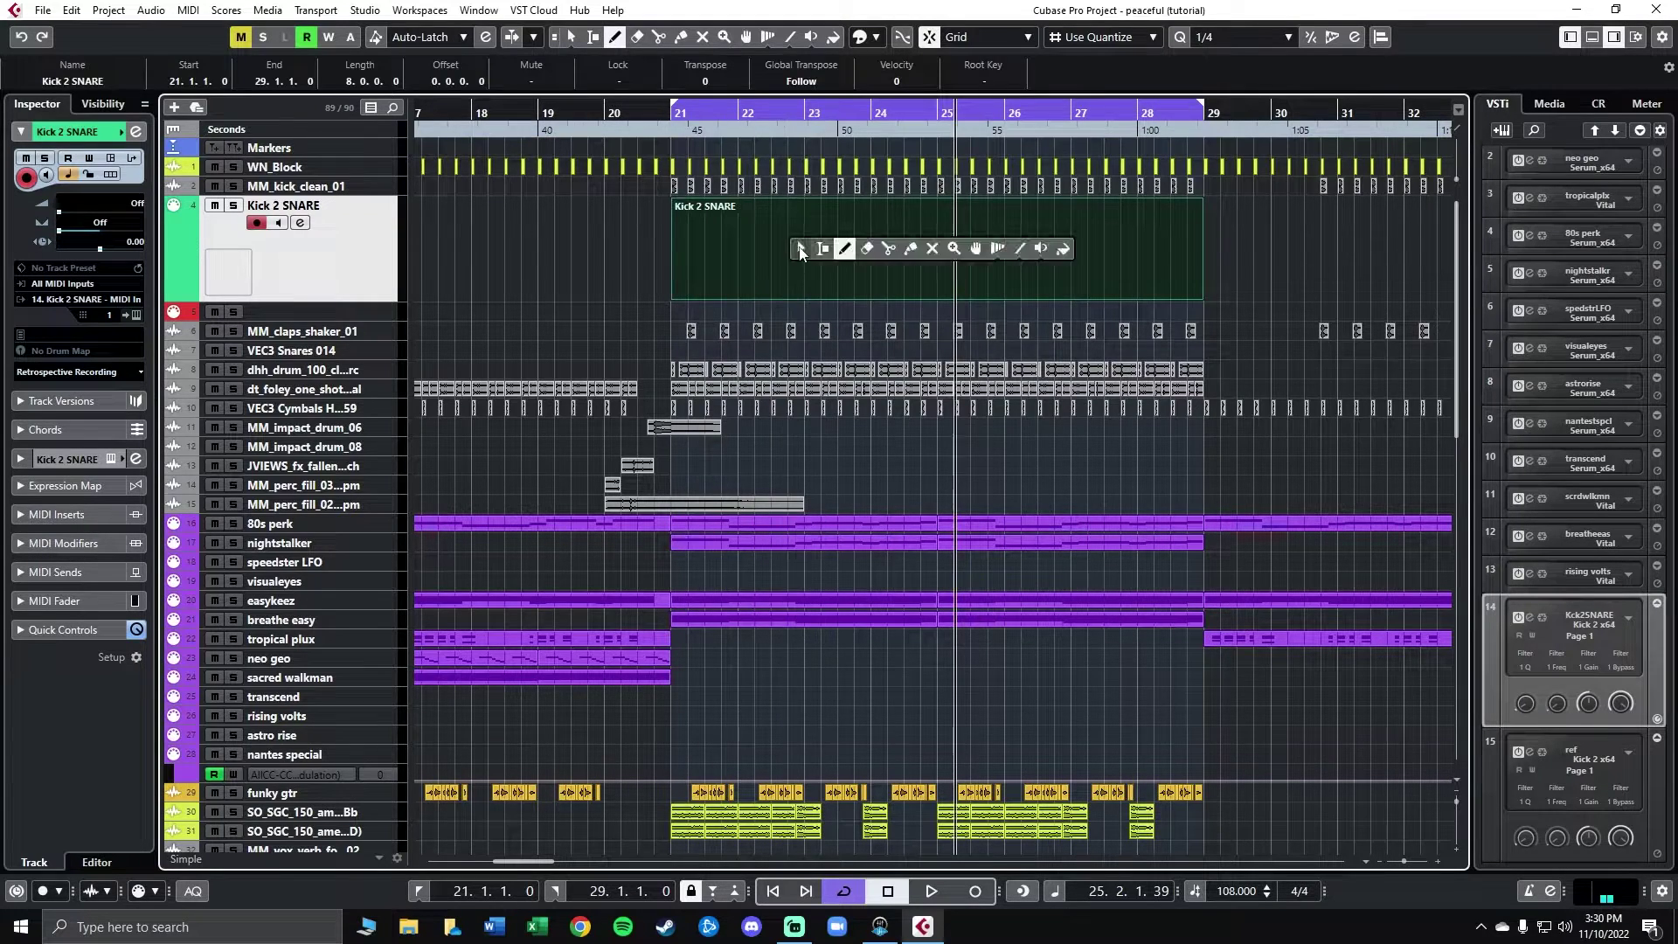
{"action": "left_click", "coordinate": [799, 250]}
Step: Open the part for note editing and draw quarter notes on beats 2 and 4 of bars 21 and 22, at D3 with the second slightly higher
{"action": "double_click", "coordinate": [736, 283]}
{"action": "scroll", "coordinate": [570, 552], "scroll_direction": "up", "scroll_amount": 2}
{"action": "scroll", "coordinate": [381, 642], "scroll_direction": "down", "scroll_amount": 2}
{"action": "right_click", "coordinate": [381, 641]}
{"action": "left_click", "coordinate": [371, 638]}
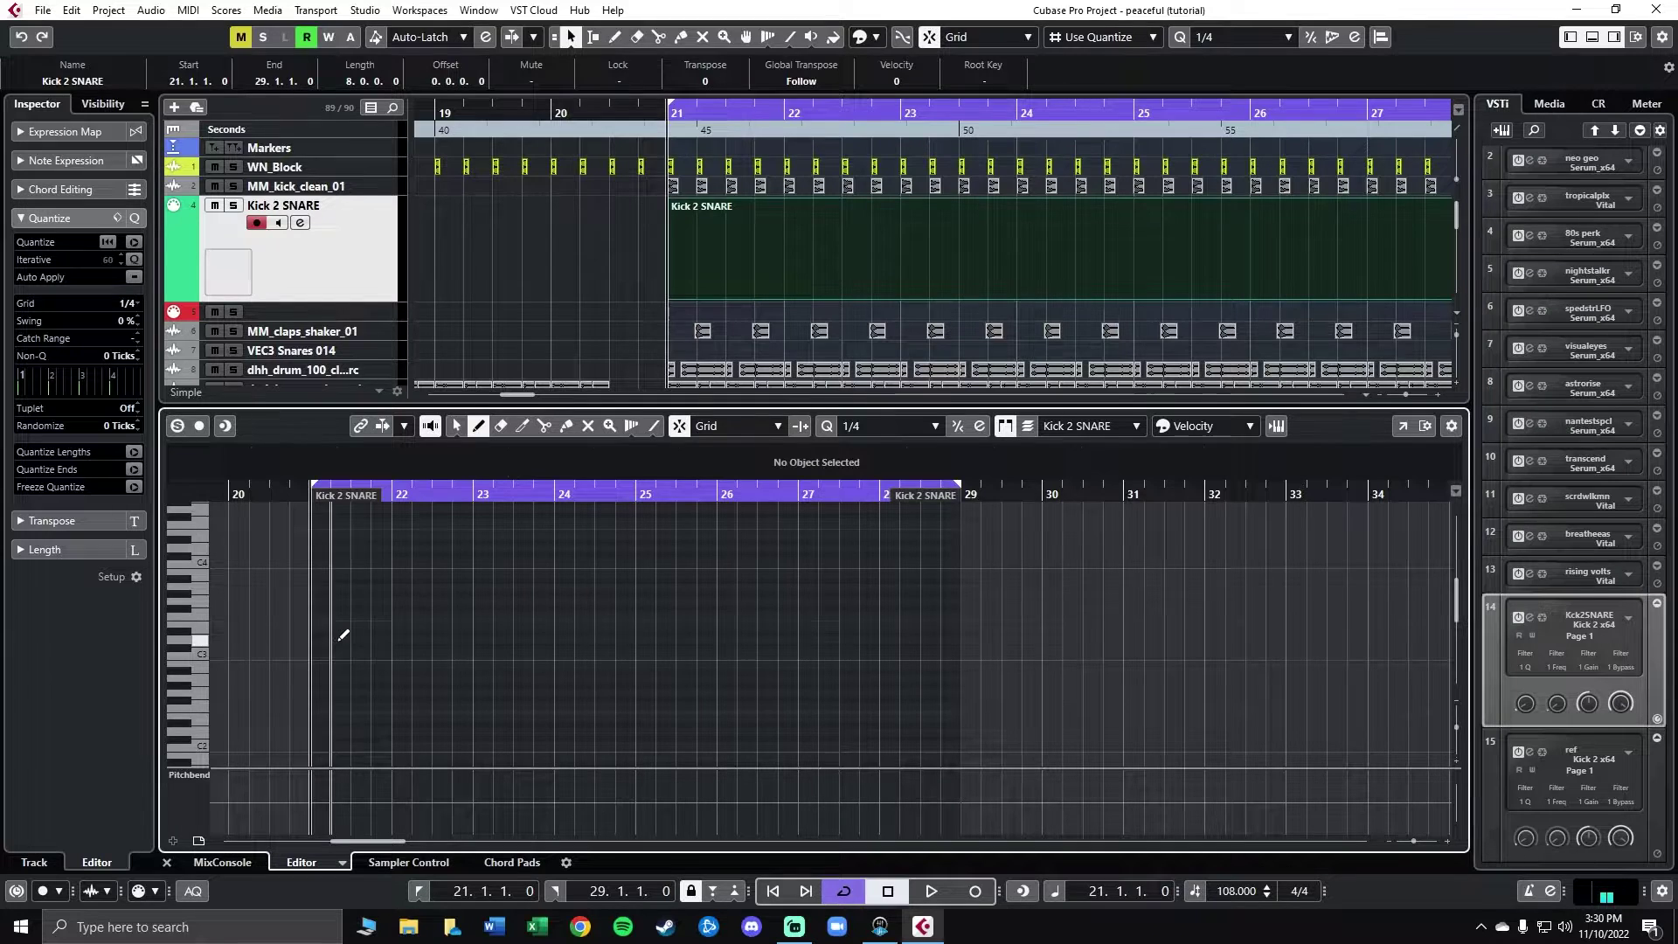
{"action": "left_click", "coordinate": [341, 639]}
{"action": "left_click", "coordinate": [381, 633]}
{"action": "left_click", "coordinate": [422, 639]}
{"action": "left_click", "coordinate": [462, 639]}
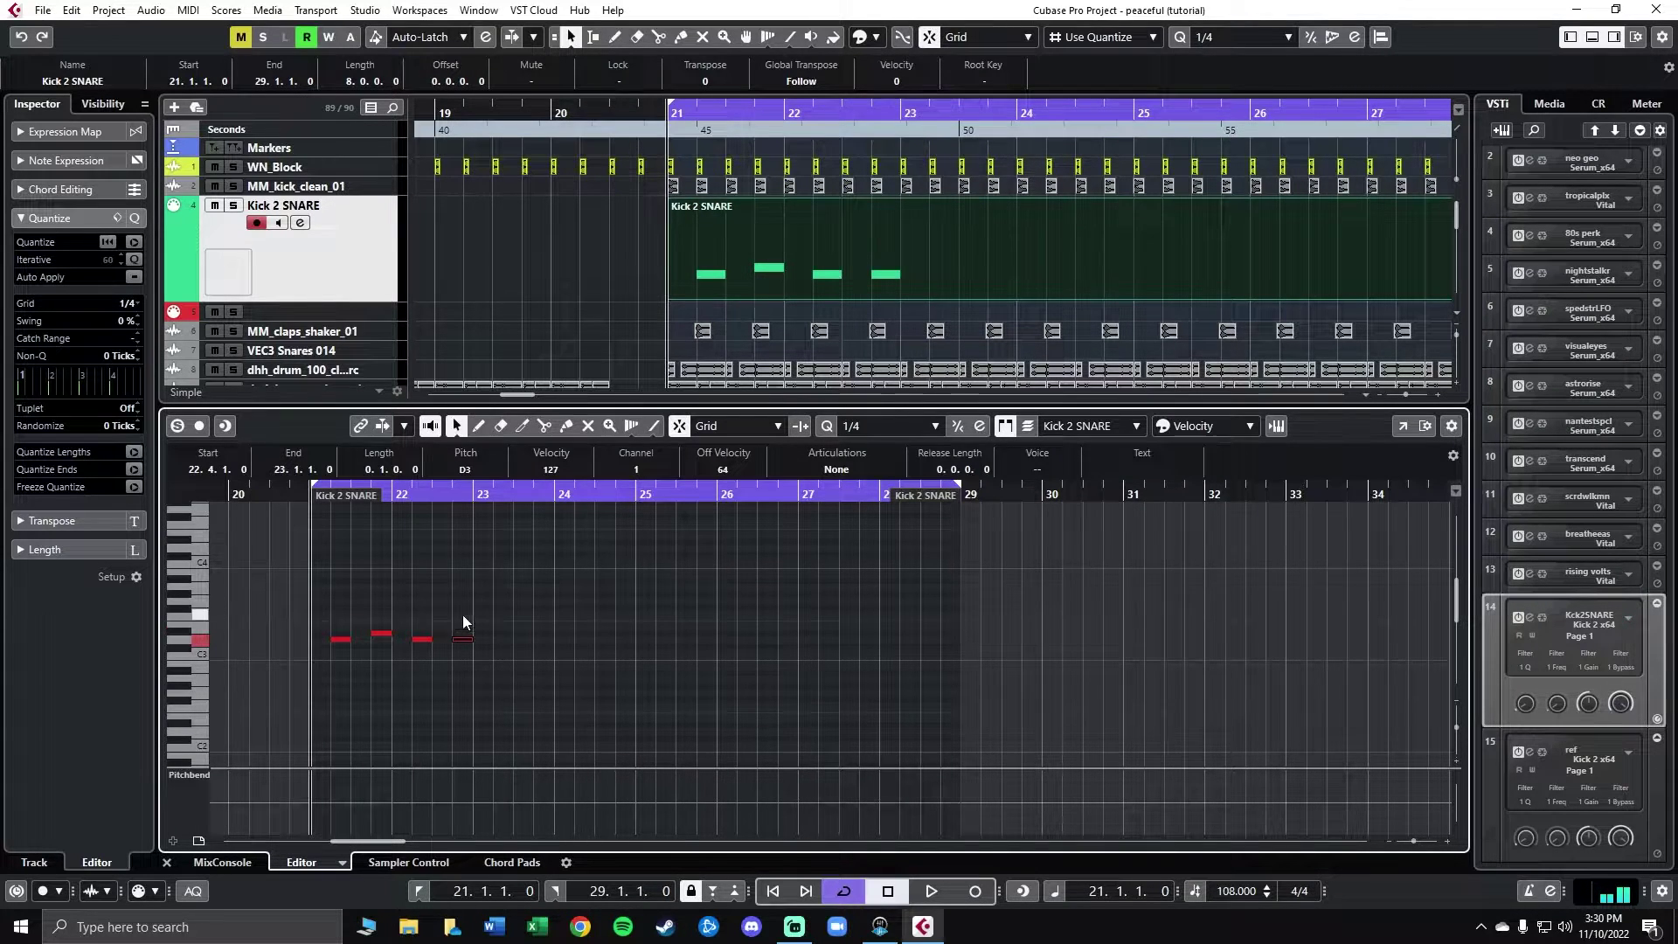
{"action": "key", "text": "1"}
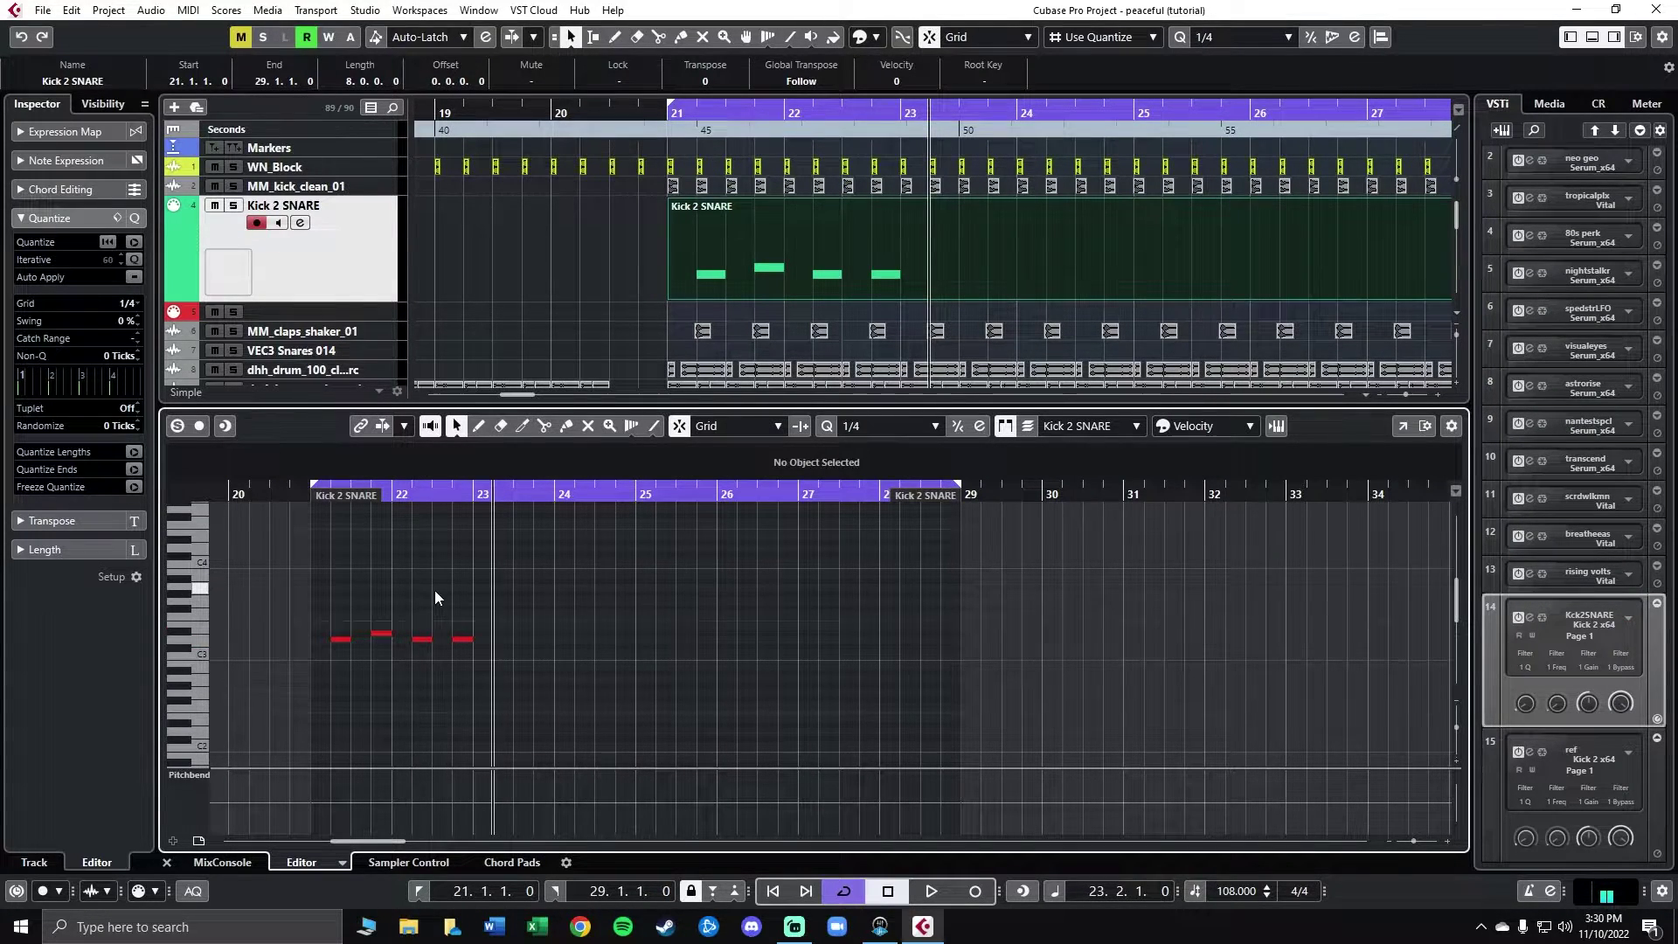
Step: Duplicate the four-note snare pattern until it fills the part up to bar 29, and close the note editor
{"action": "left_click_drag", "start_coordinate": [489, 598], "coordinate": [341, 659]}
{"action": "key", "text": "alt+d"}
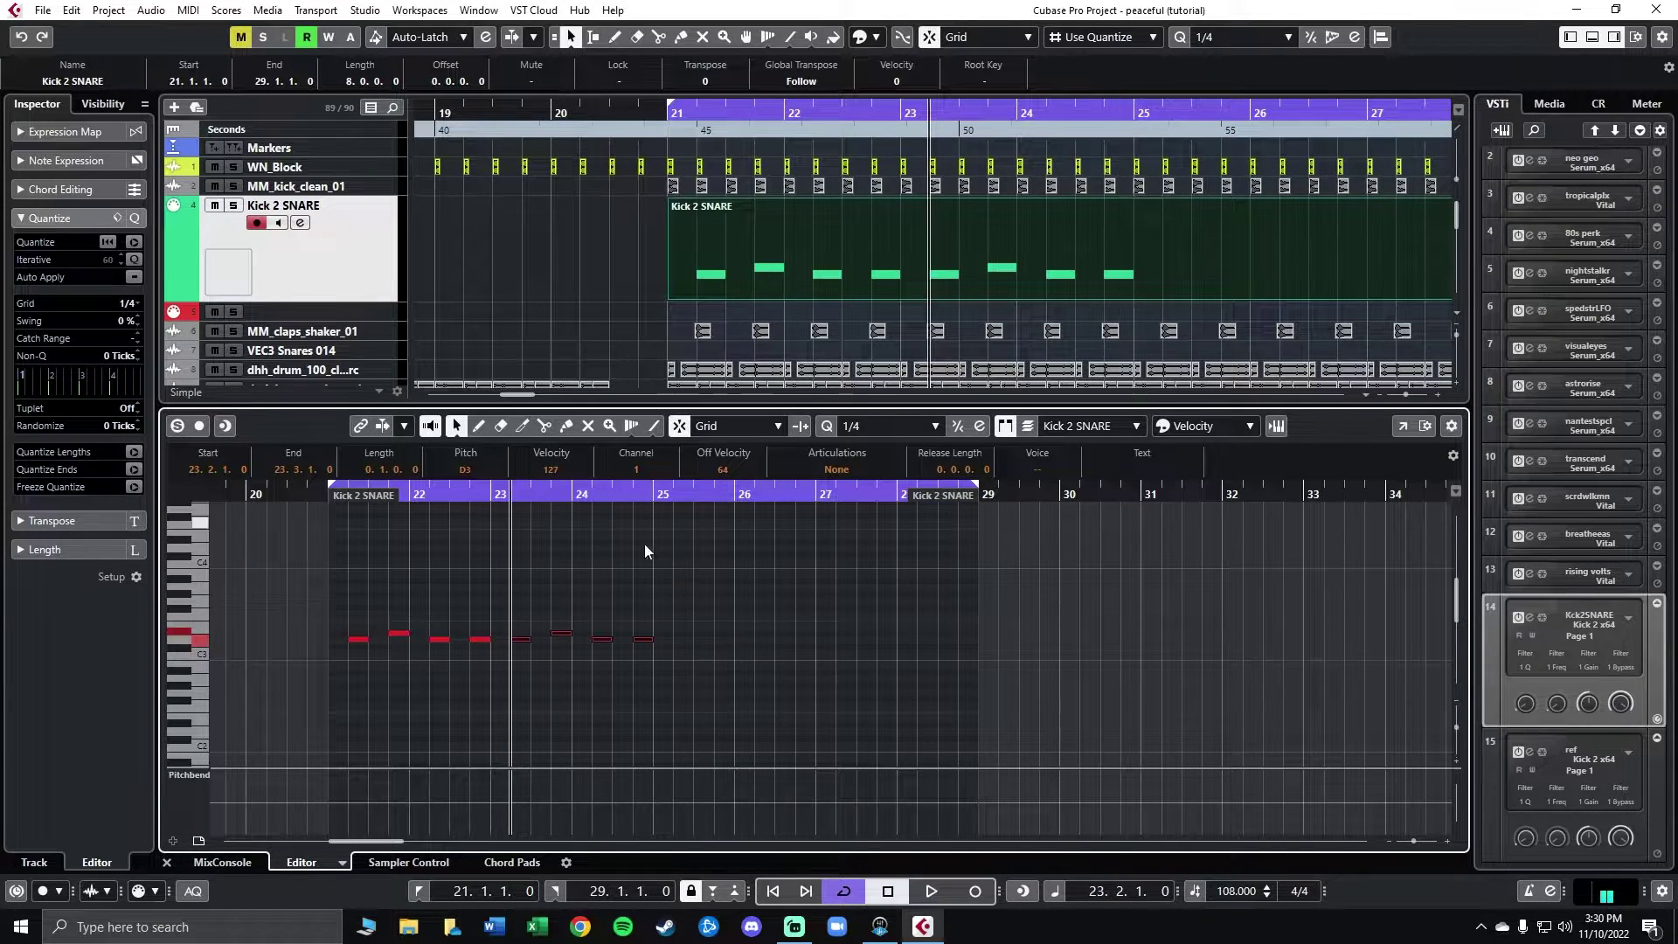
{"action": "key", "text": "alt+d"}
{"action": "left_click", "coordinate": [832, 500]}
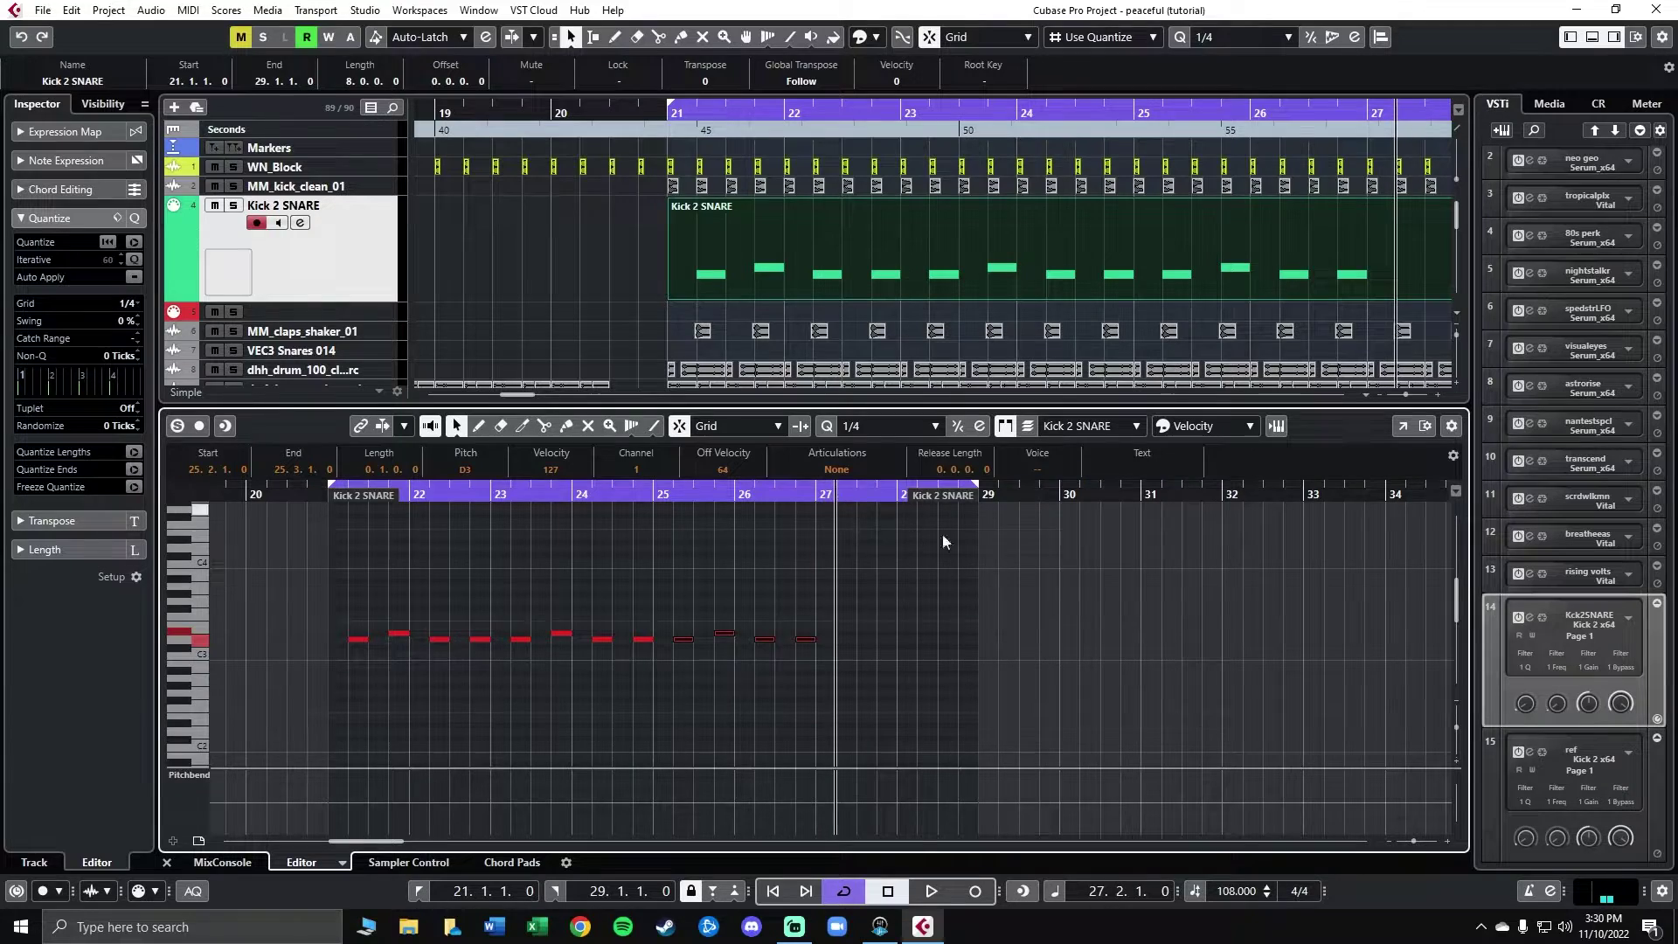
{"action": "key", "text": "Return"}
{"action": "left_click", "coordinate": [623, 220]}
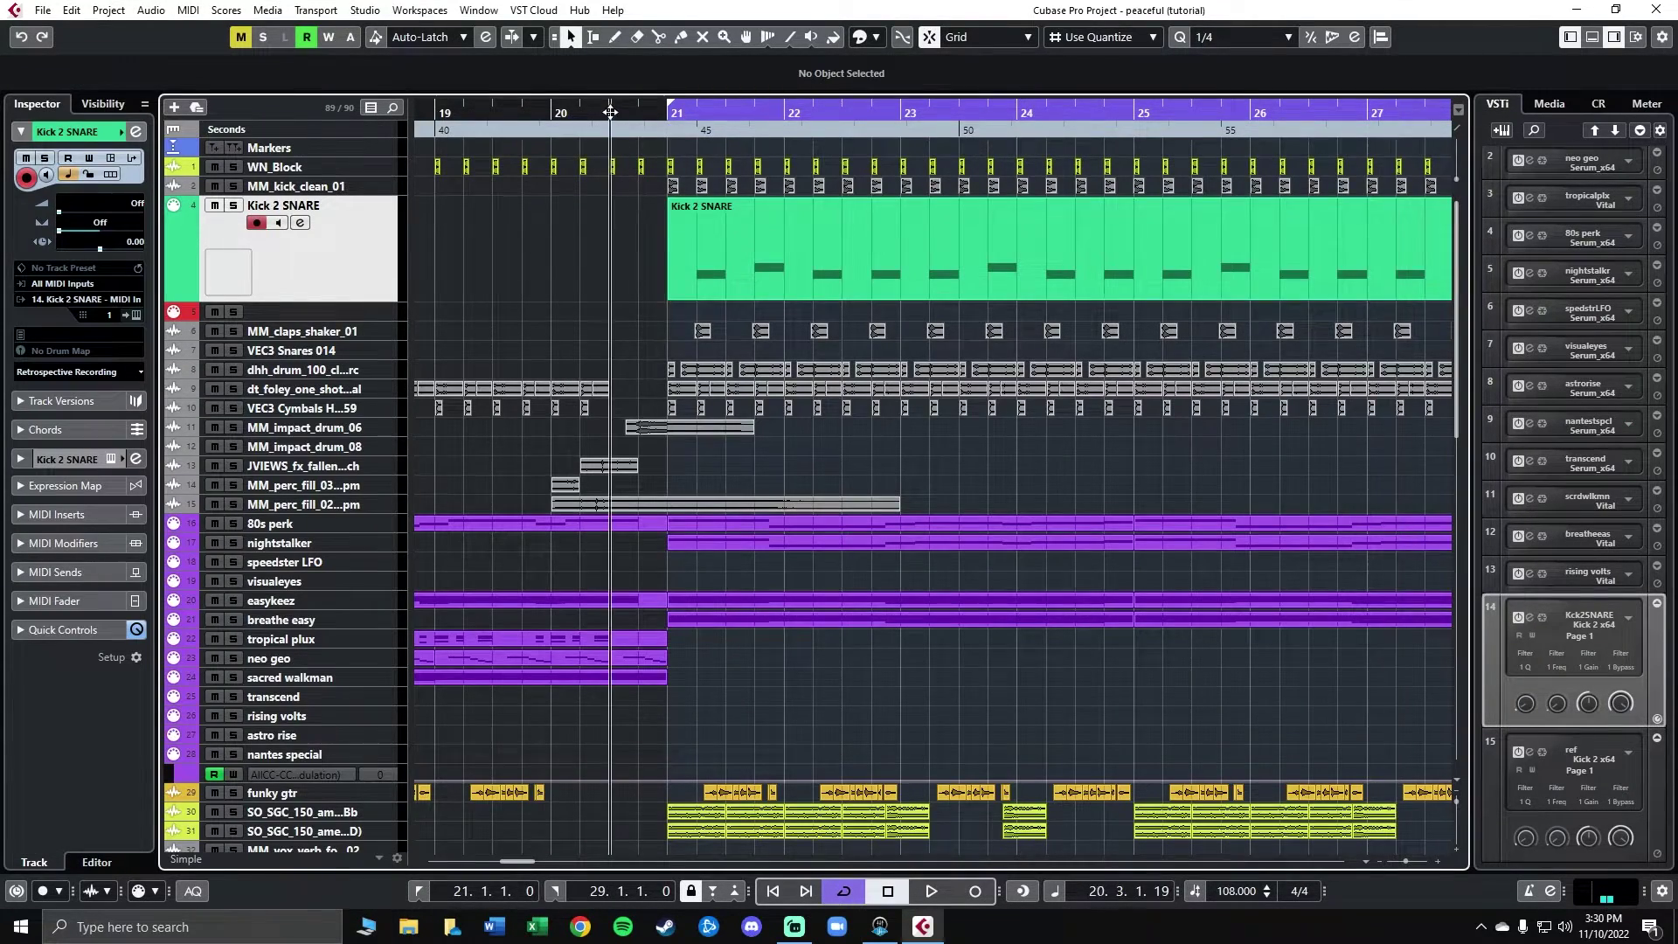
Step: Play the arrangement from bar 20 to hear the snare pattern in context, and stop playback
{"action": "scroll", "coordinate": [611, 112], "scroll_direction": "down", "scroll_amount": 3}
{"action": "left_click", "coordinate": [571, 112]}
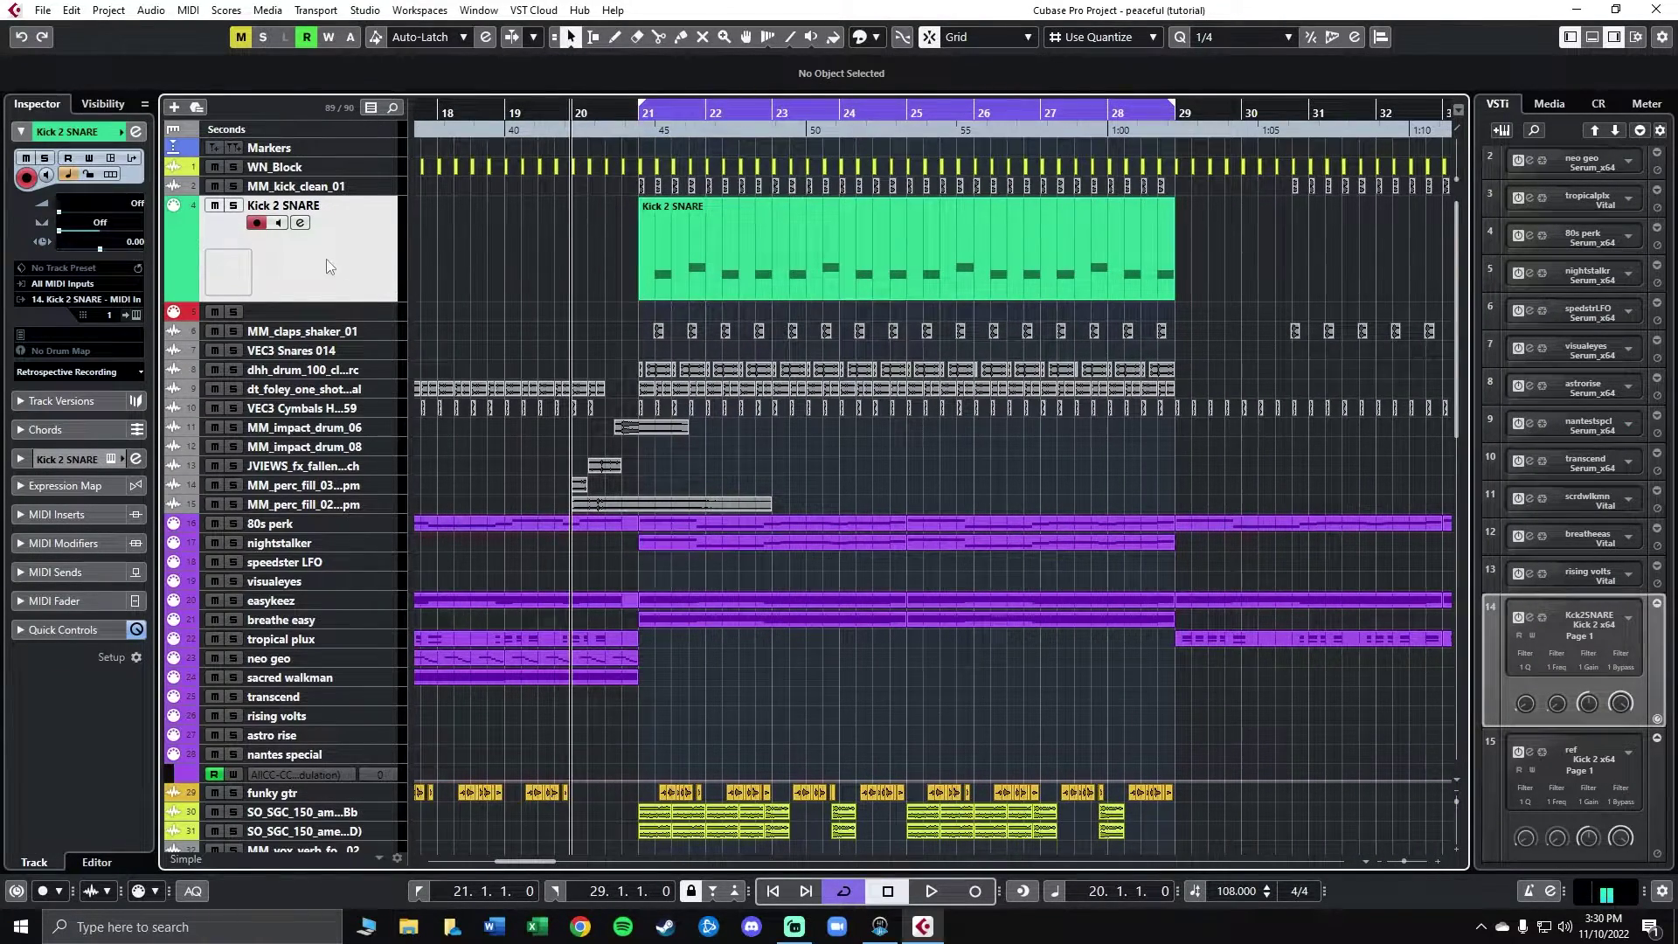
{"action": "key", "text": "space"}
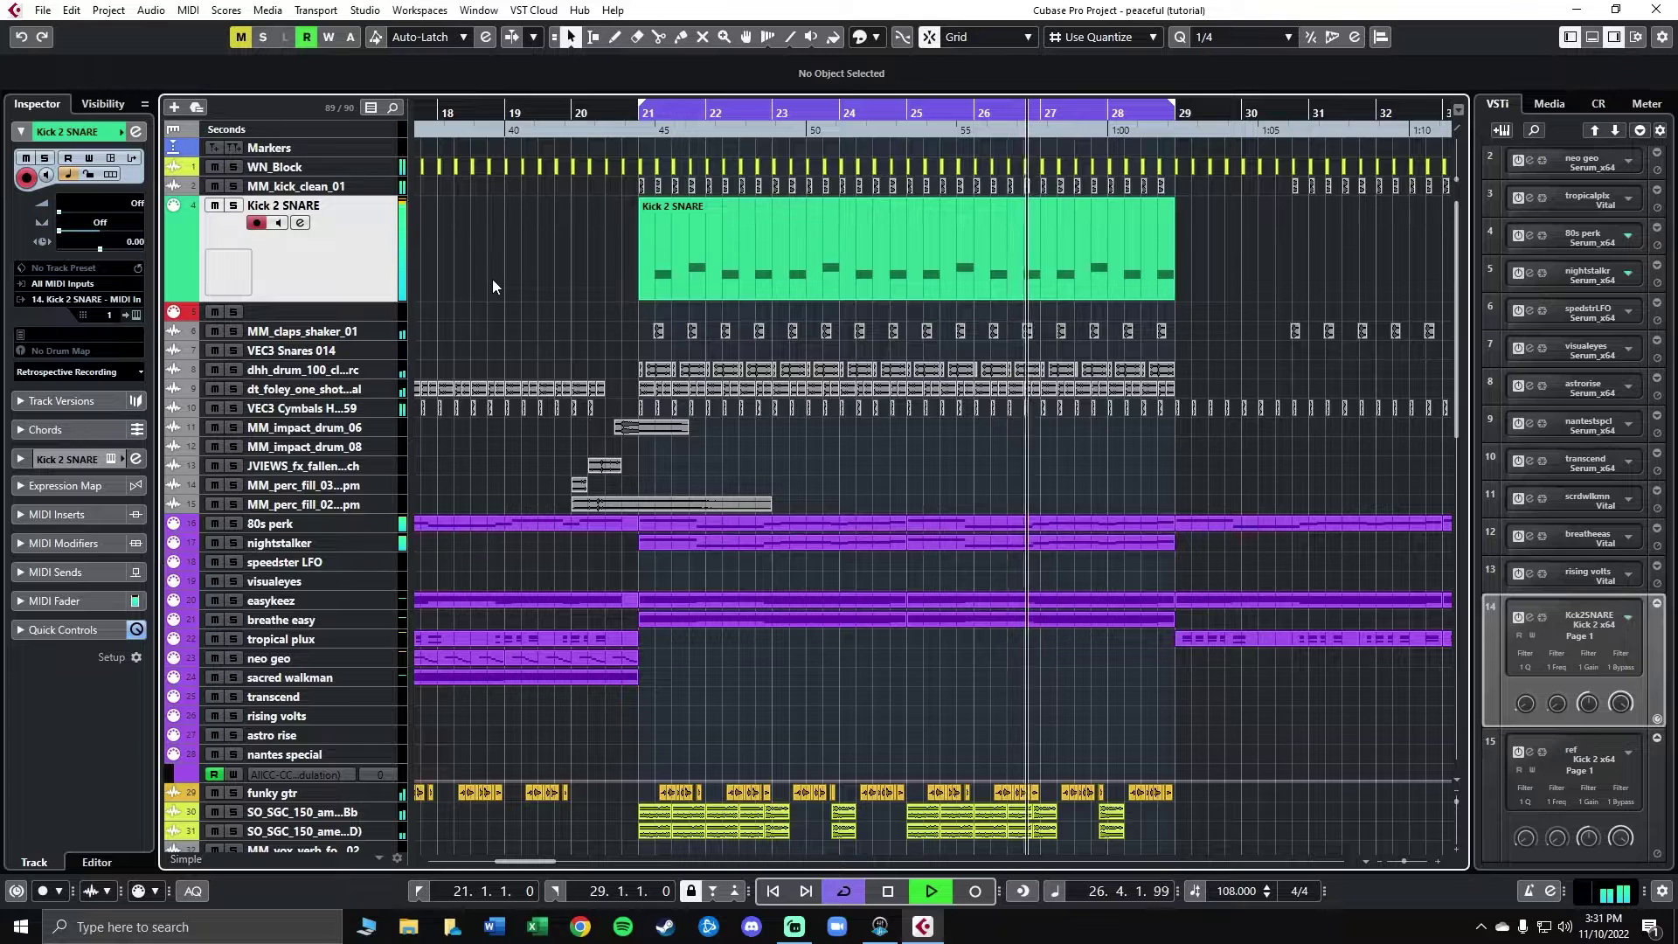
{"action": "key", "text": "space"}
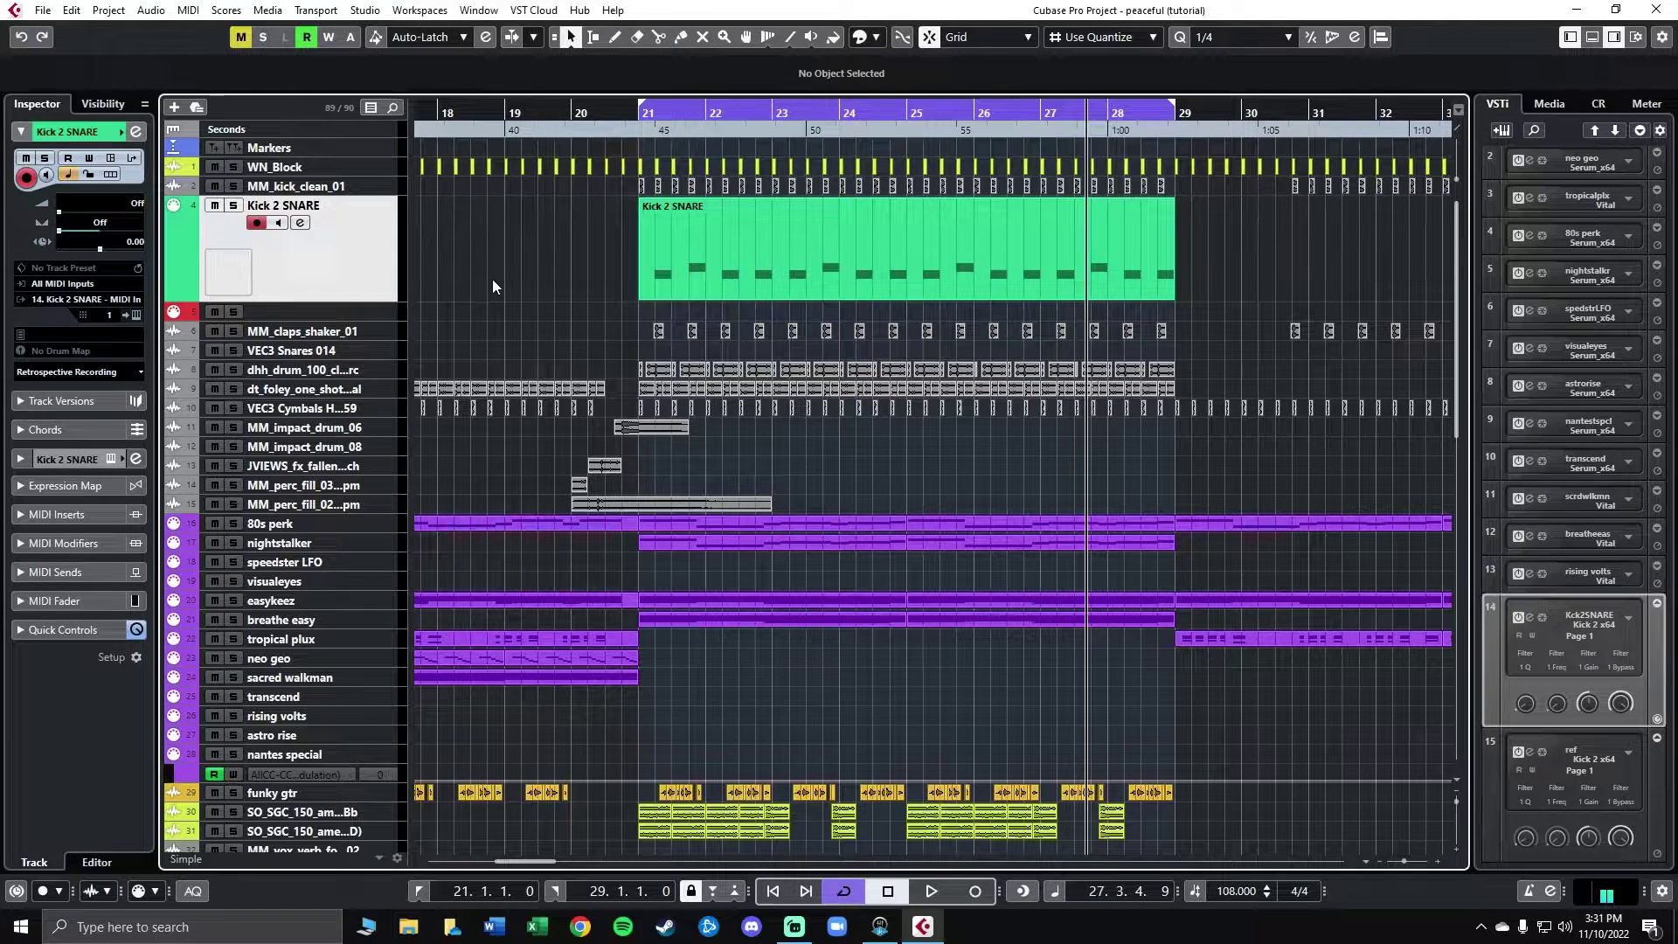
Step: Play from bar 21 and slightly steepen the decay curve of the Kick 2 SNARE amp envelope
{"action": "left_click", "coordinate": [634, 113]}
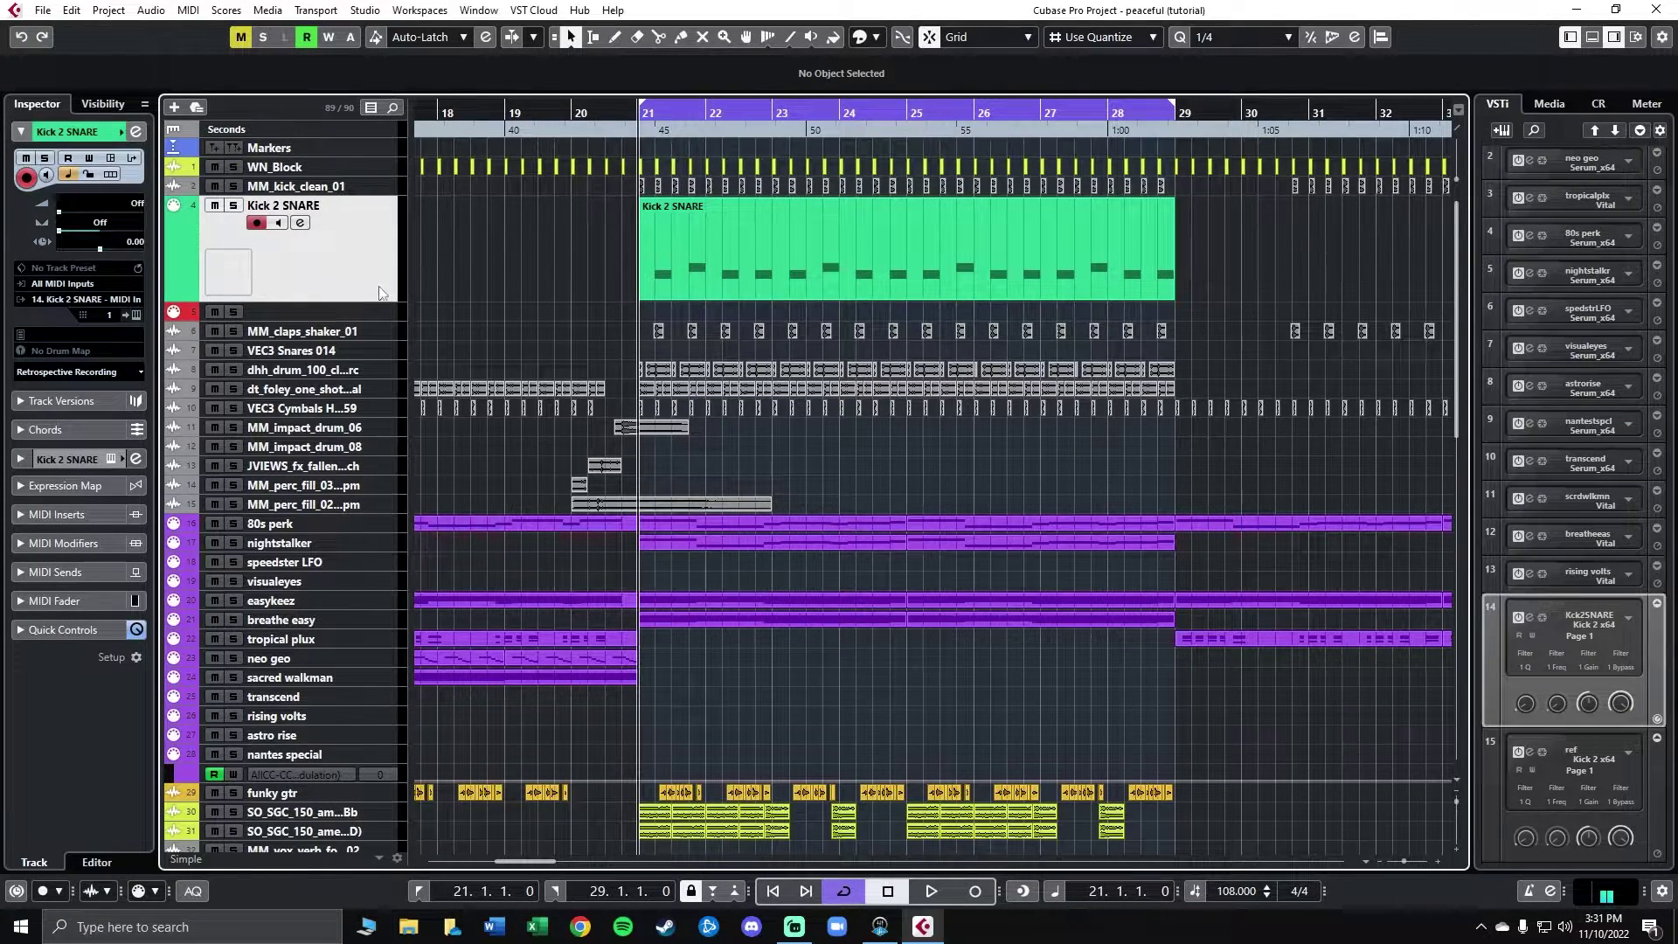
{"action": "key", "text": "space"}
{"action": "left_click", "coordinate": [136, 316]}
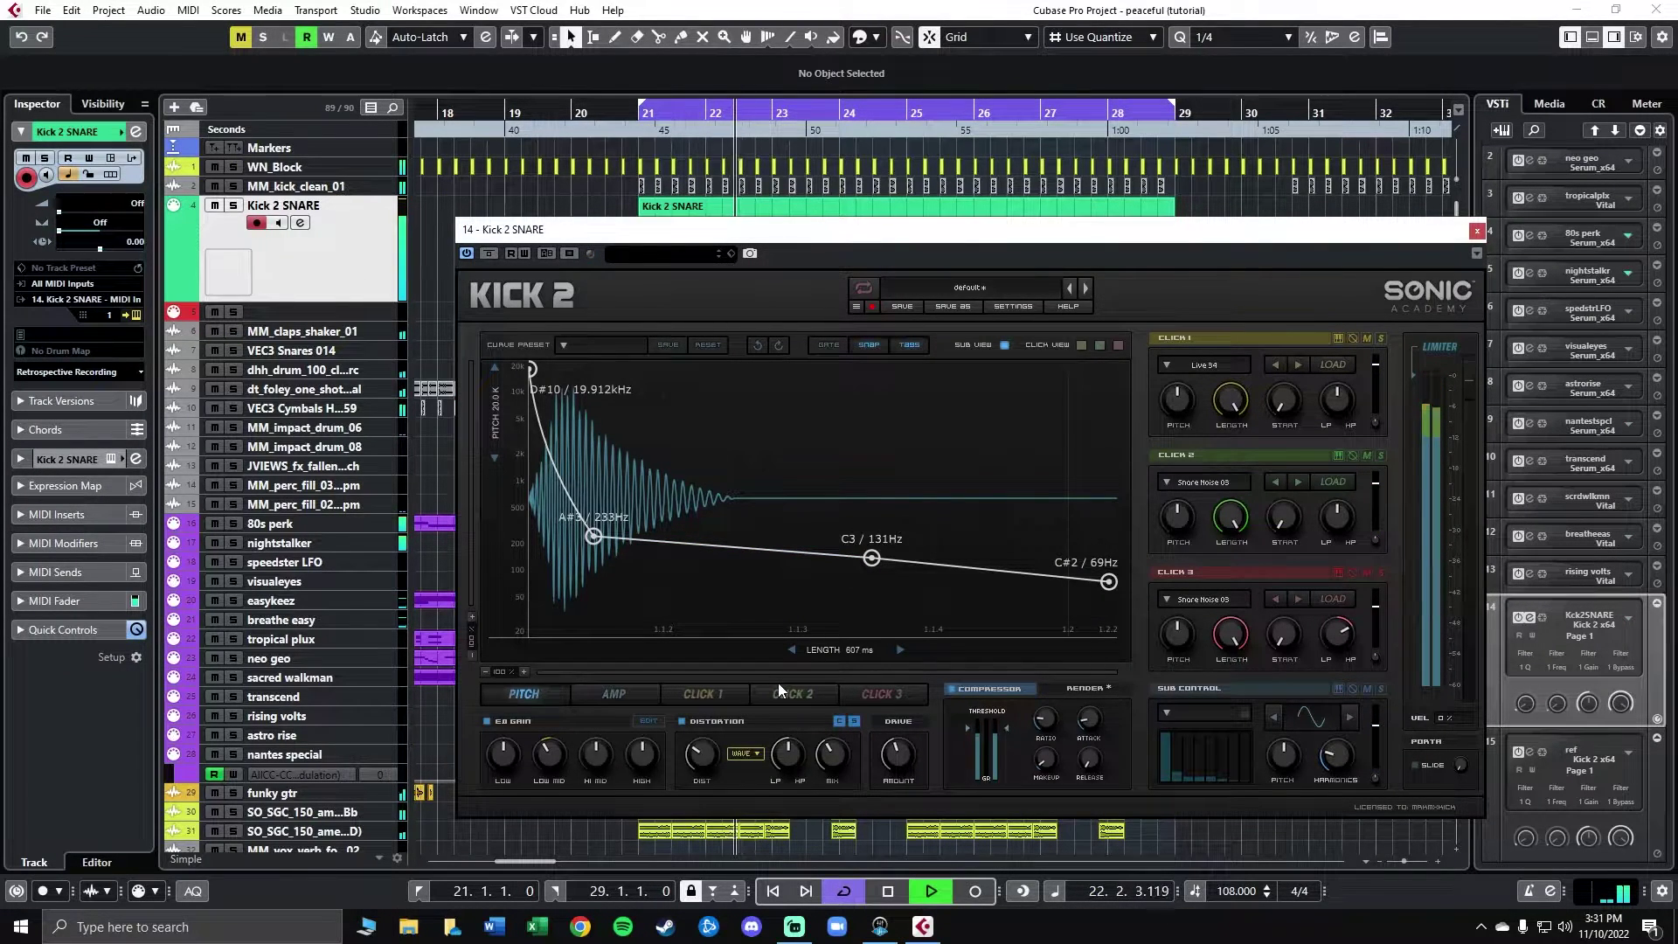
{"action": "left_click", "coordinate": [598, 695]}
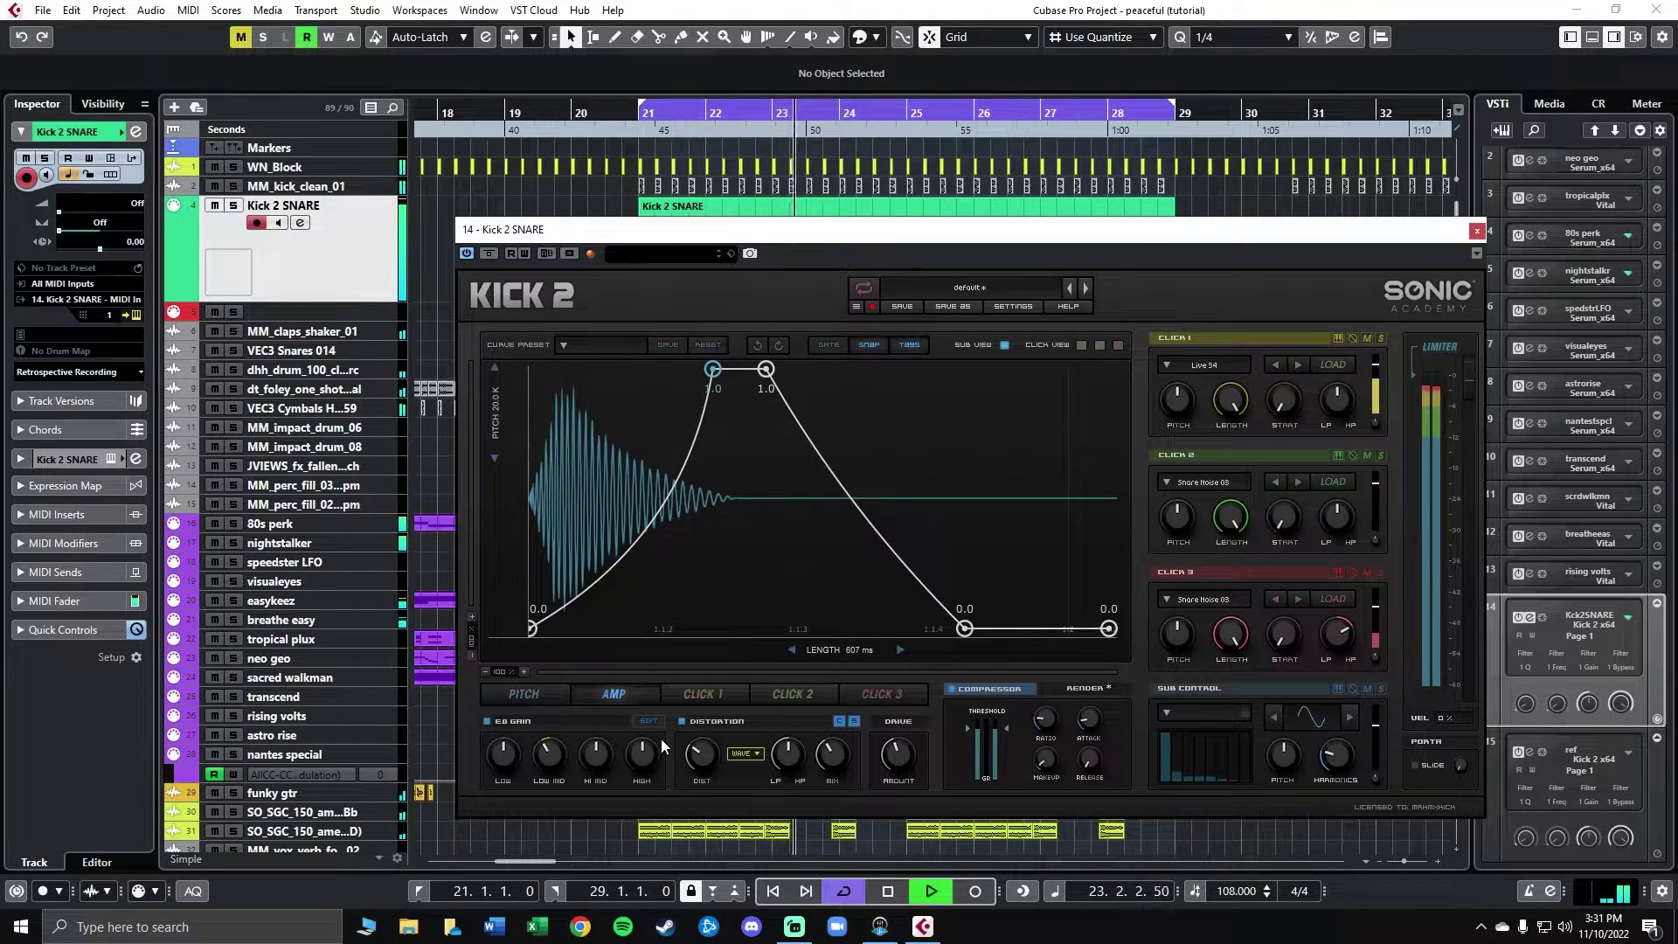
{"action": "left_click_drag", "start_coordinate": [964, 630], "coordinate": [961, 630]}
{"action": "left_click_drag", "start_coordinate": [766, 369], "coordinate": [764, 374]}
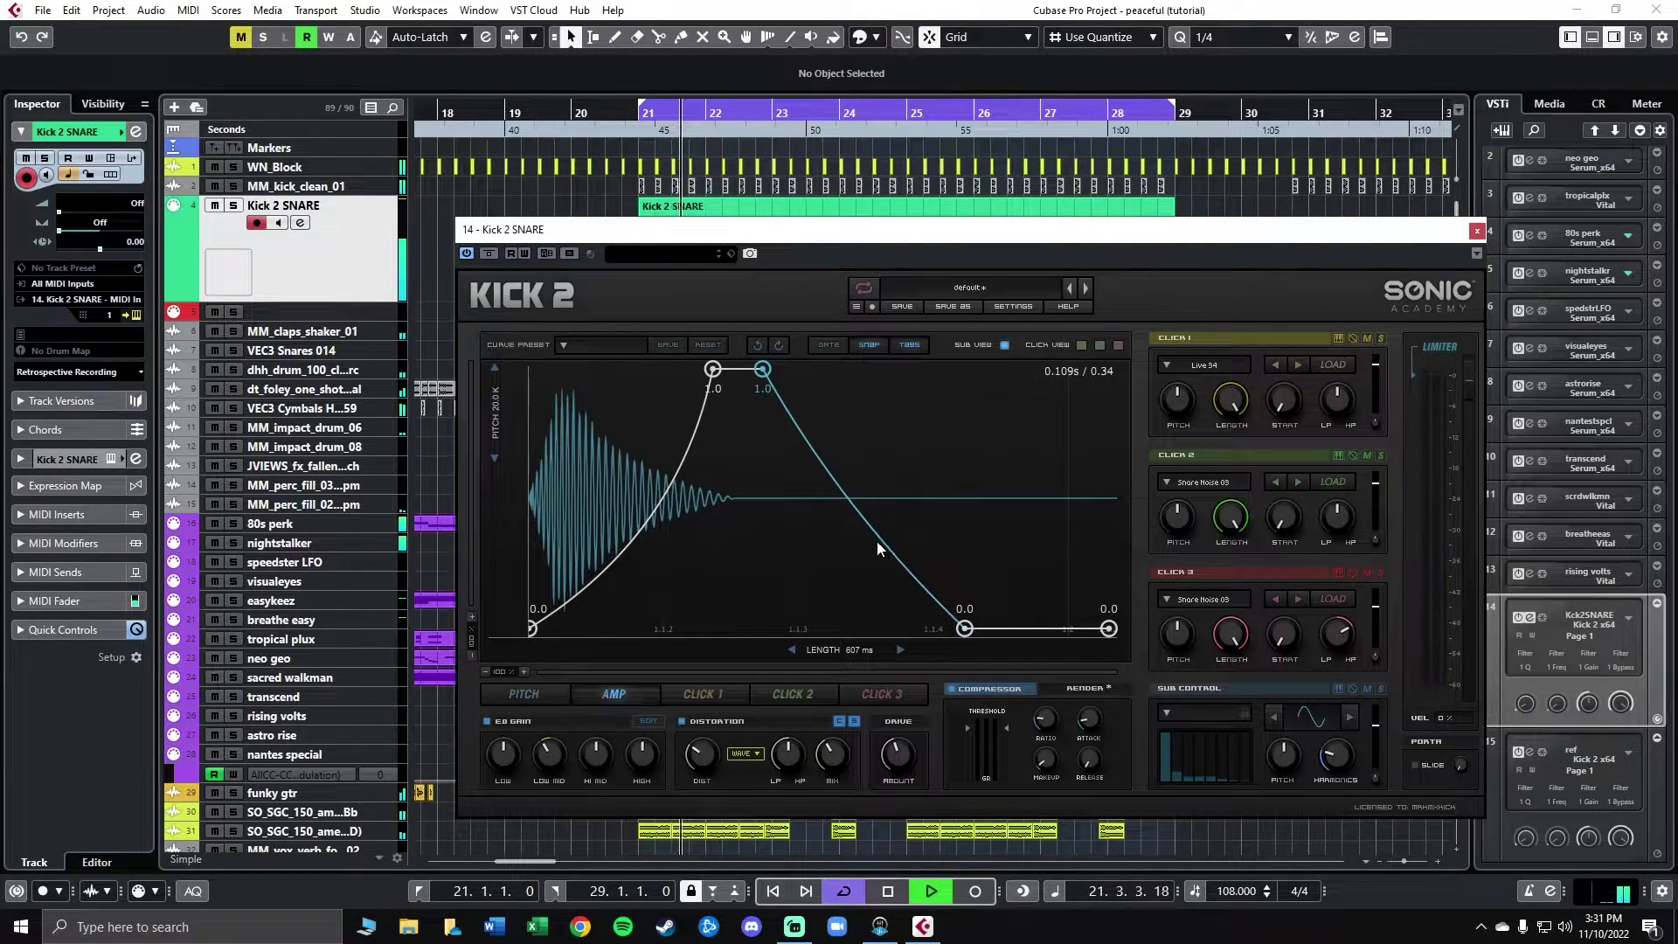
{"action": "left_click_drag", "start_coordinate": [874, 542], "coordinate": [872, 559]}
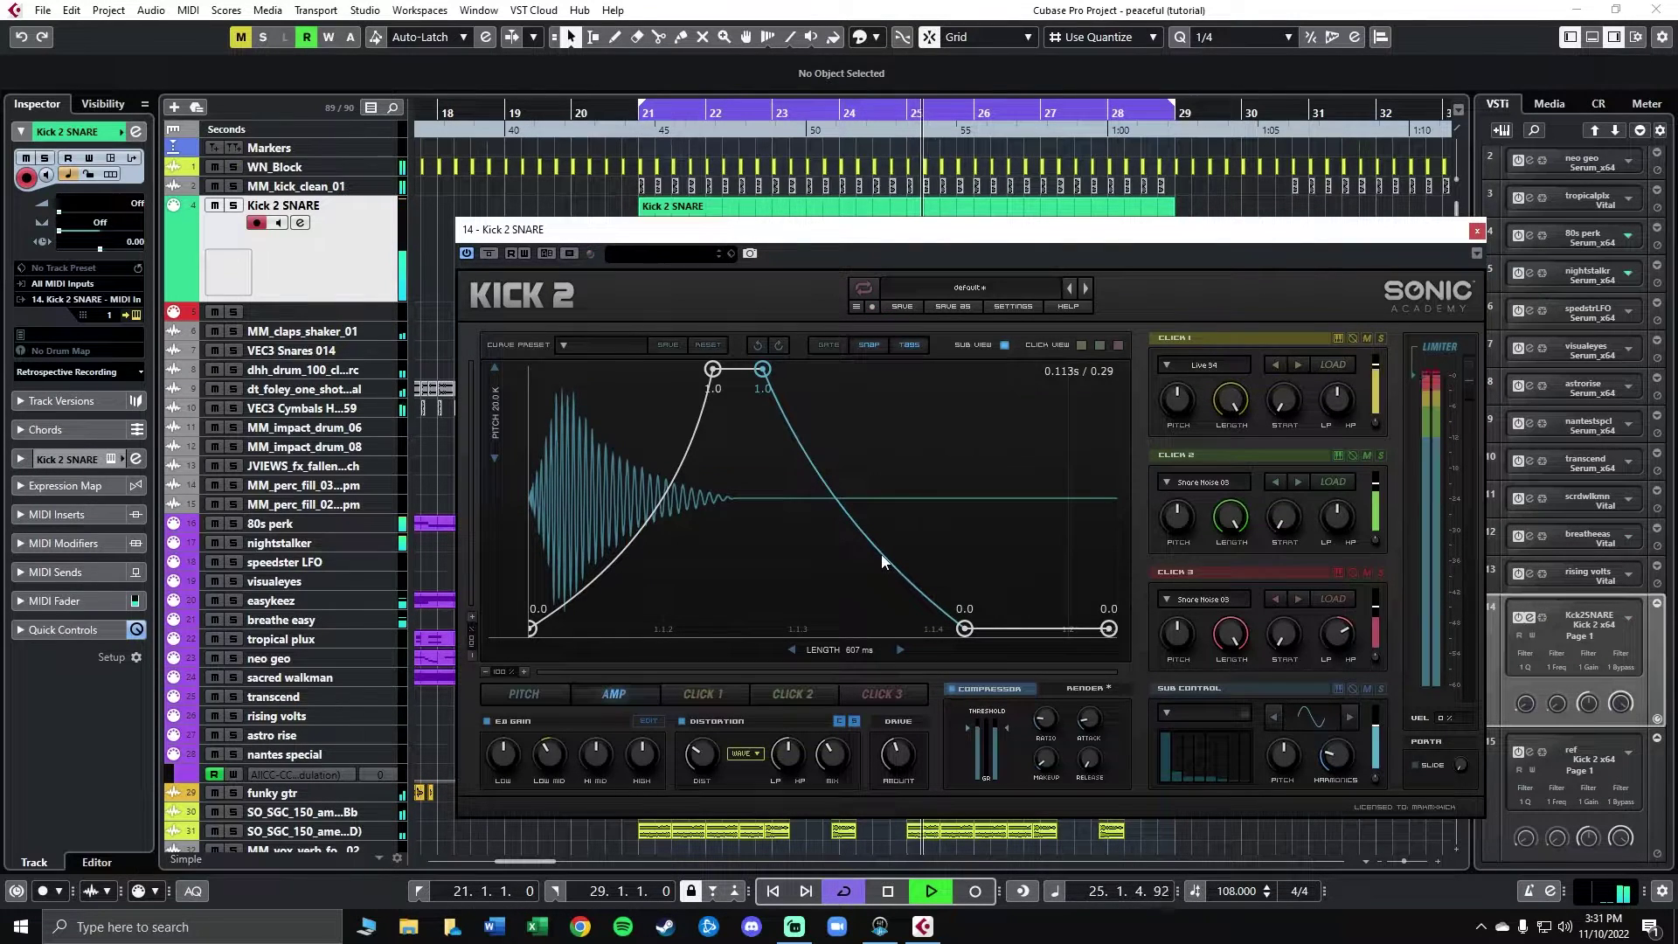
Step: Review the envelopes of the three click layers, nudge Click 3's fade-out point slightly earlier, and stop playback
{"action": "left_click", "coordinate": [702, 704]}
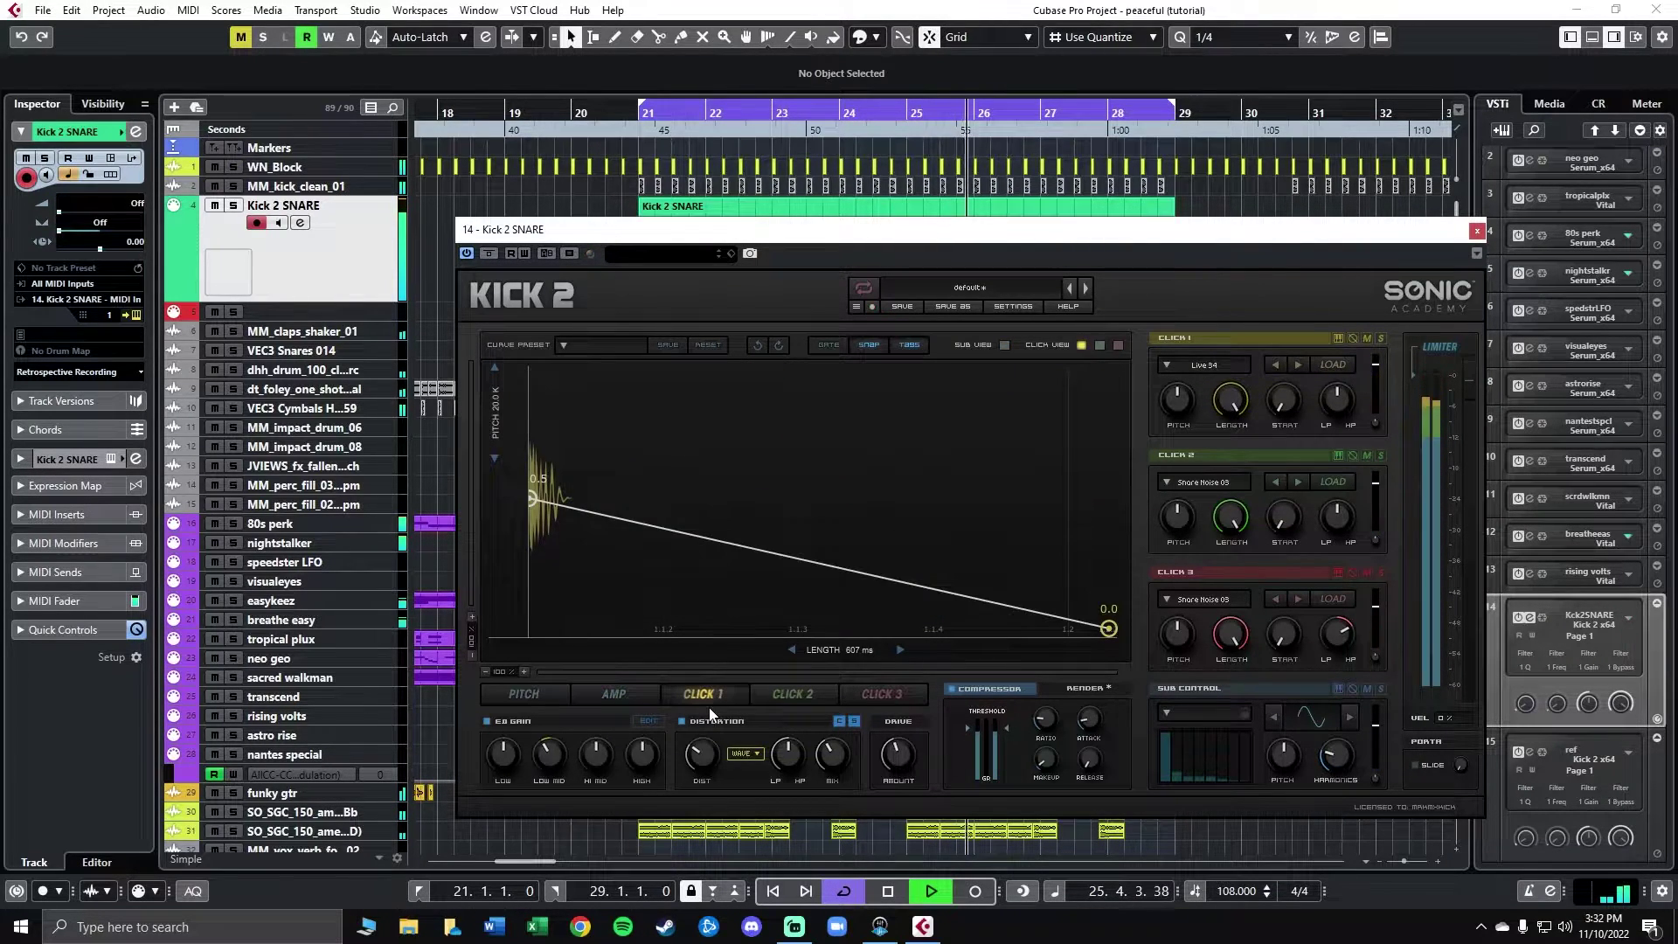
{"action": "left_click", "coordinate": [798, 694]}
{"action": "left_click", "coordinate": [895, 694]}
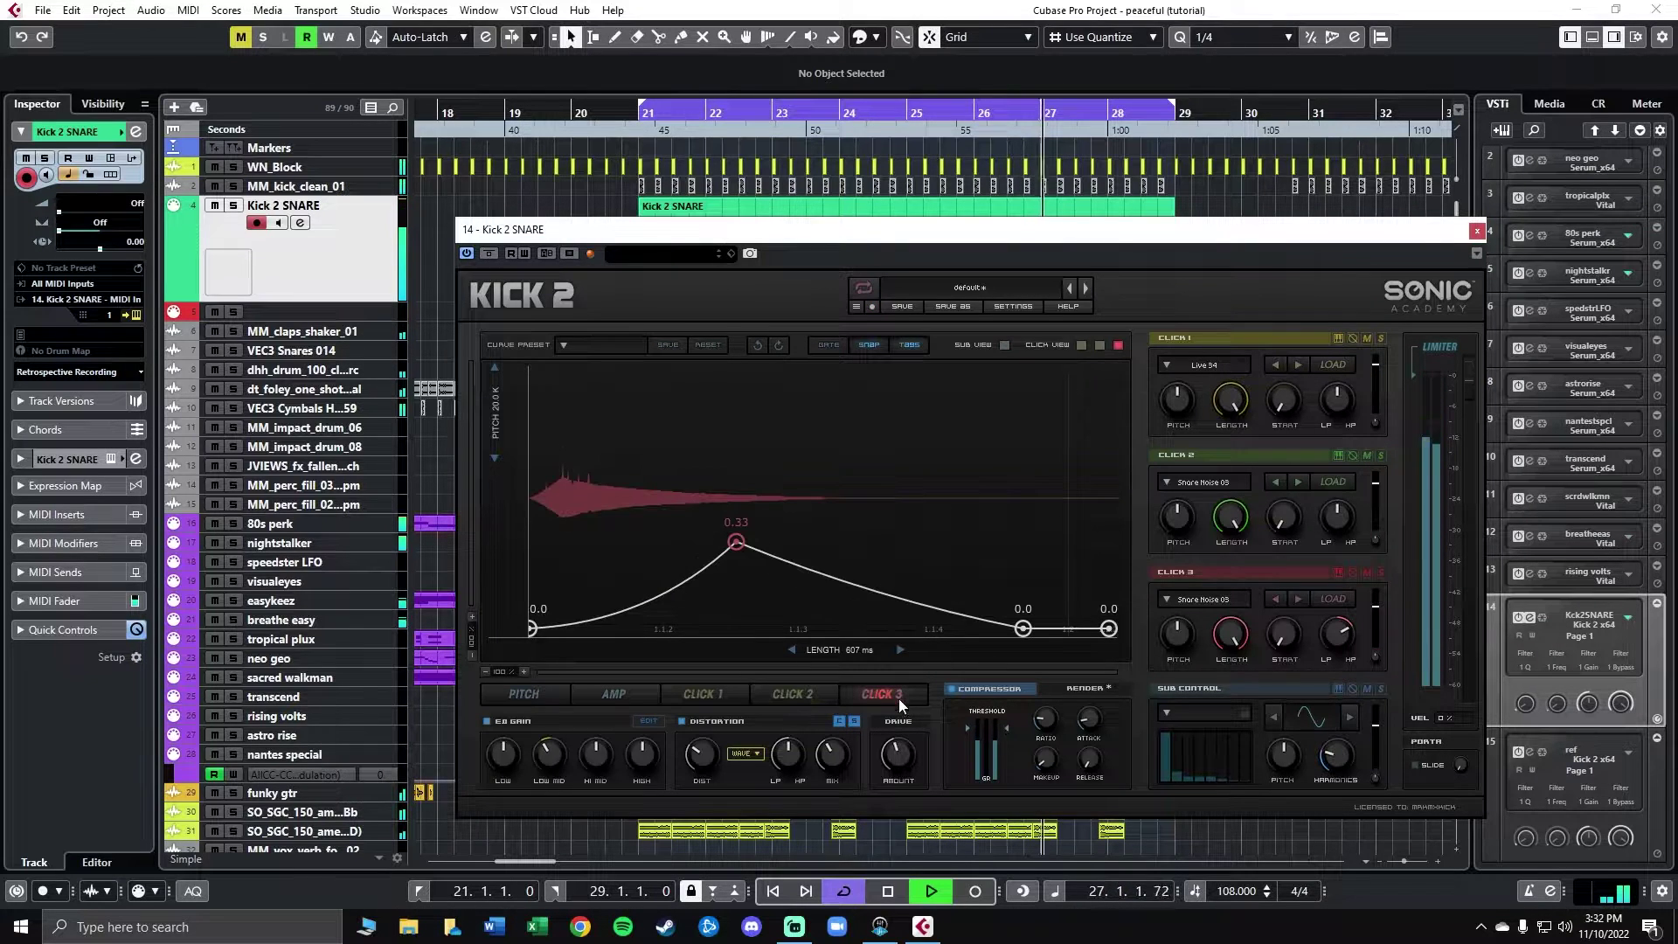
{"action": "left_click_drag", "start_coordinate": [1025, 635], "coordinate": [1017, 638]}
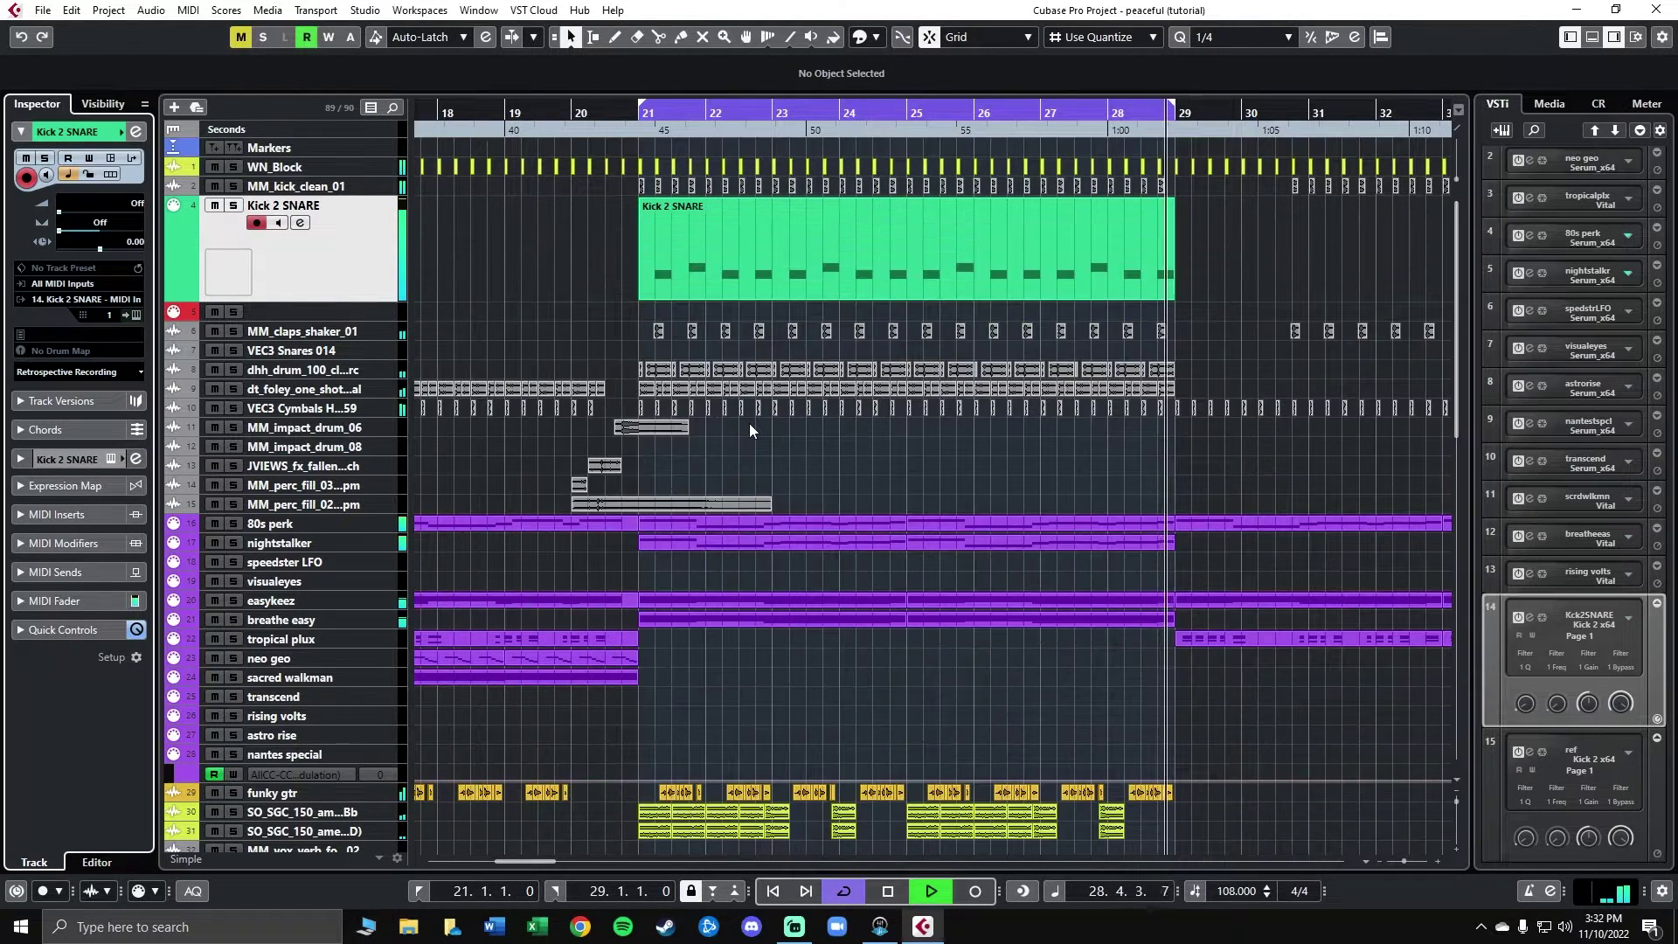
{"action": "key", "text": "space"}
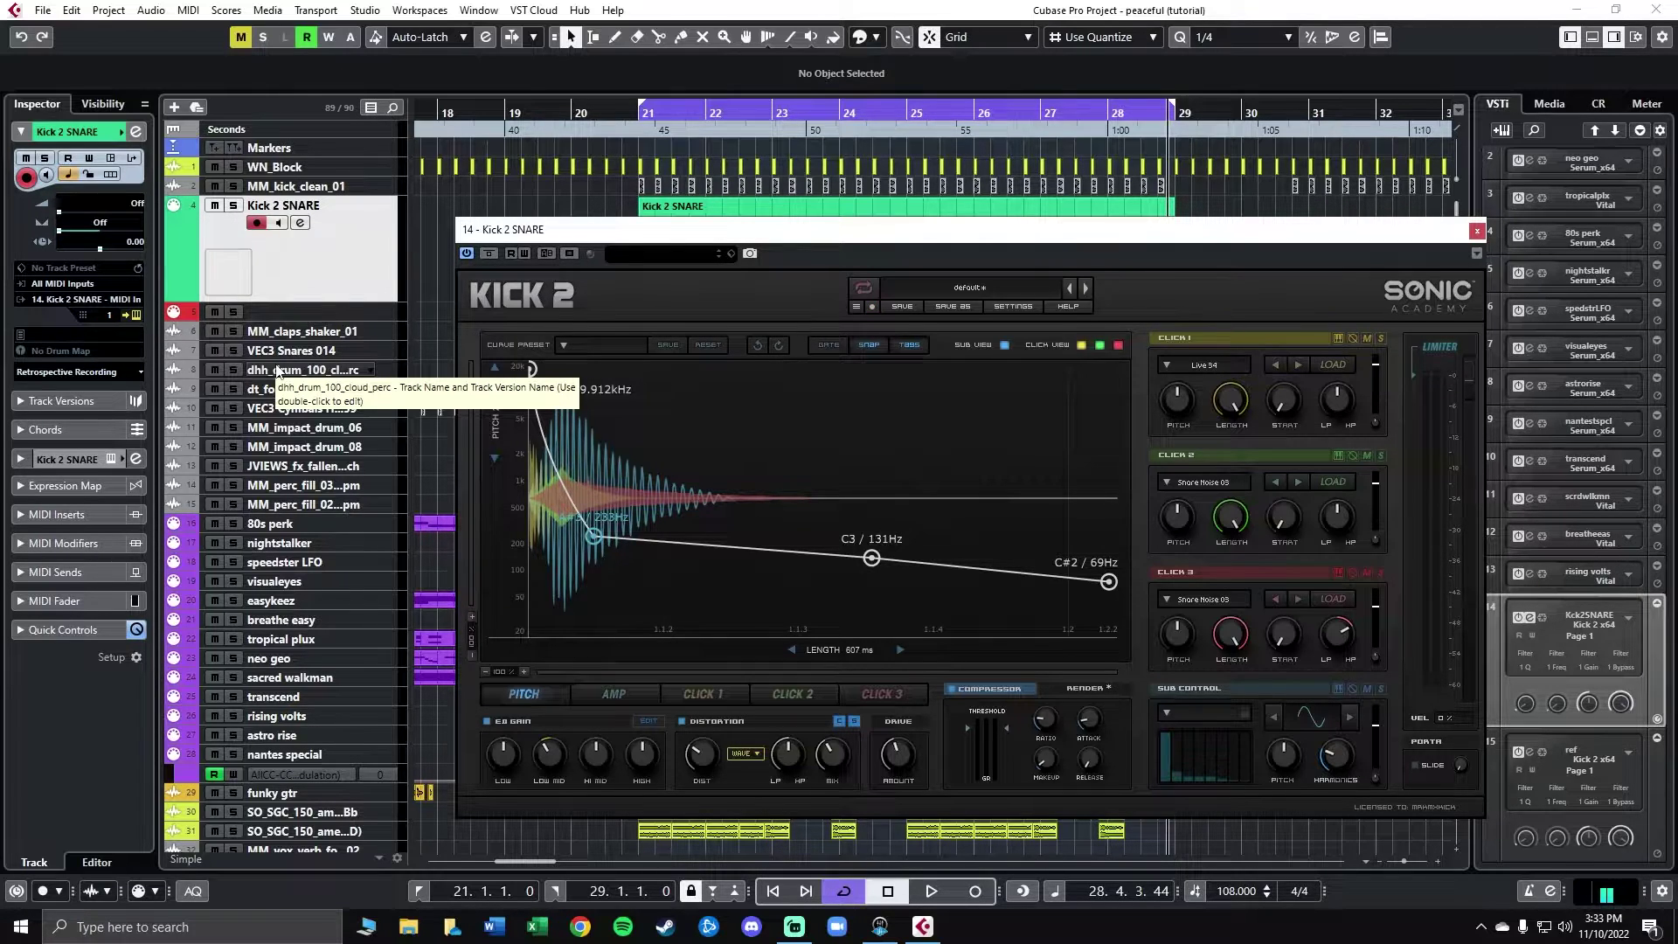
Step: Render the Kick 2 snare and export it as new_awesome_snare_01 in WAV format to the MM SAMPLES folder
{"action": "left_click", "coordinate": [1082, 688]}
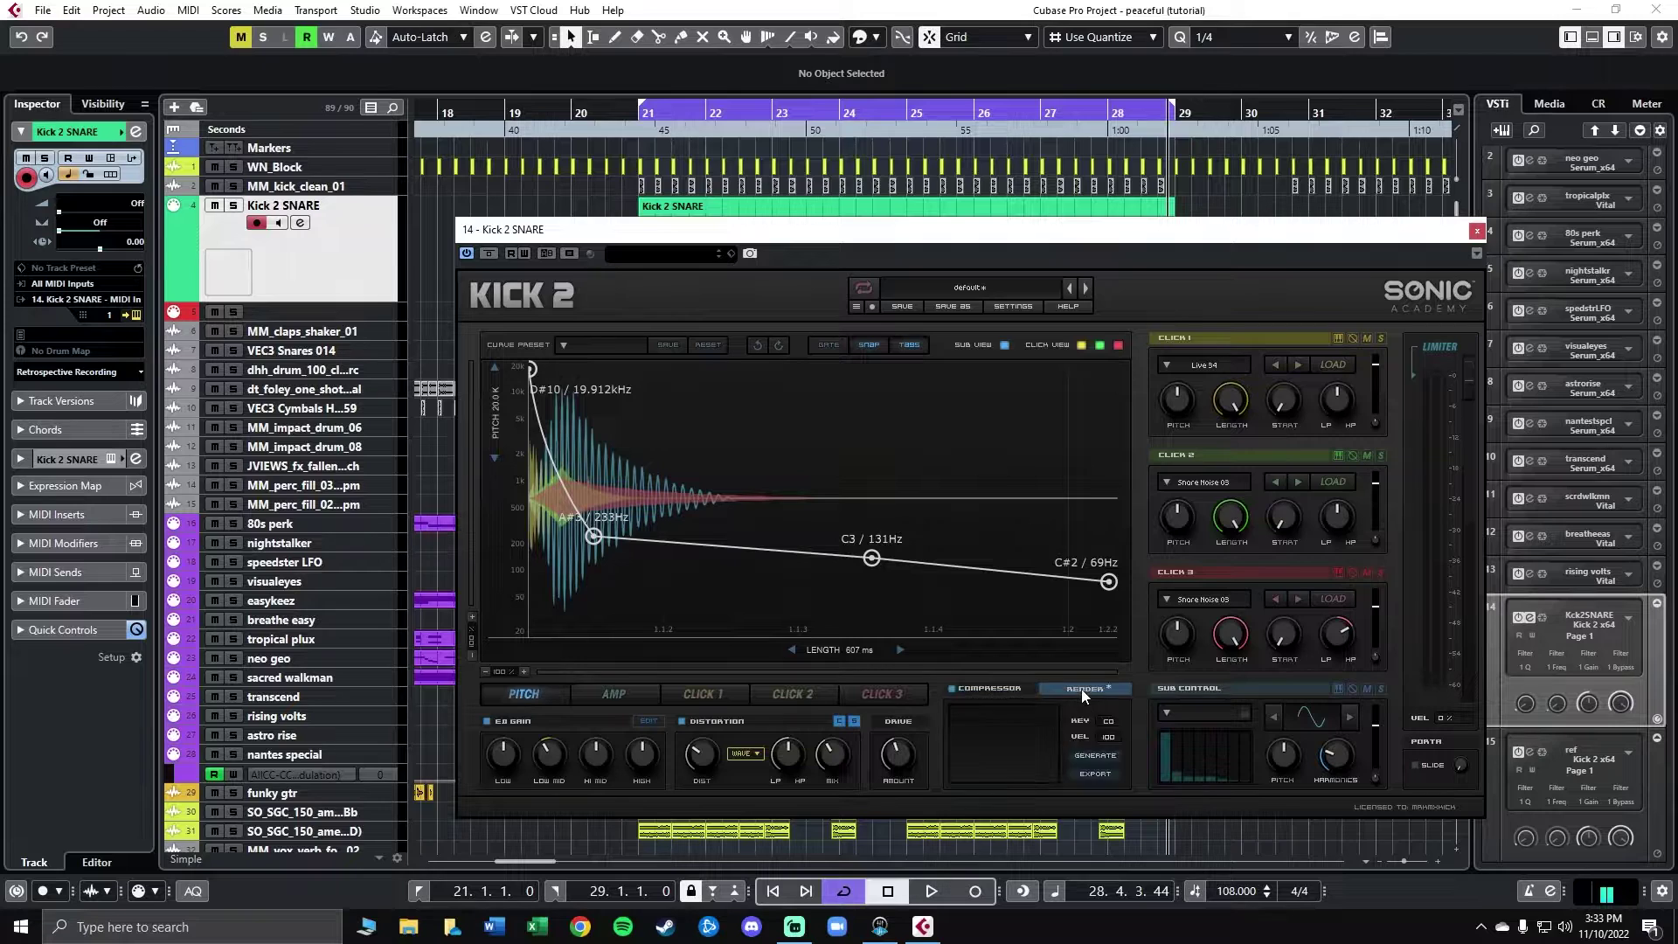
{"action": "left_click", "coordinate": [1096, 756]}
{"action": "left_click", "coordinate": [1098, 775]}
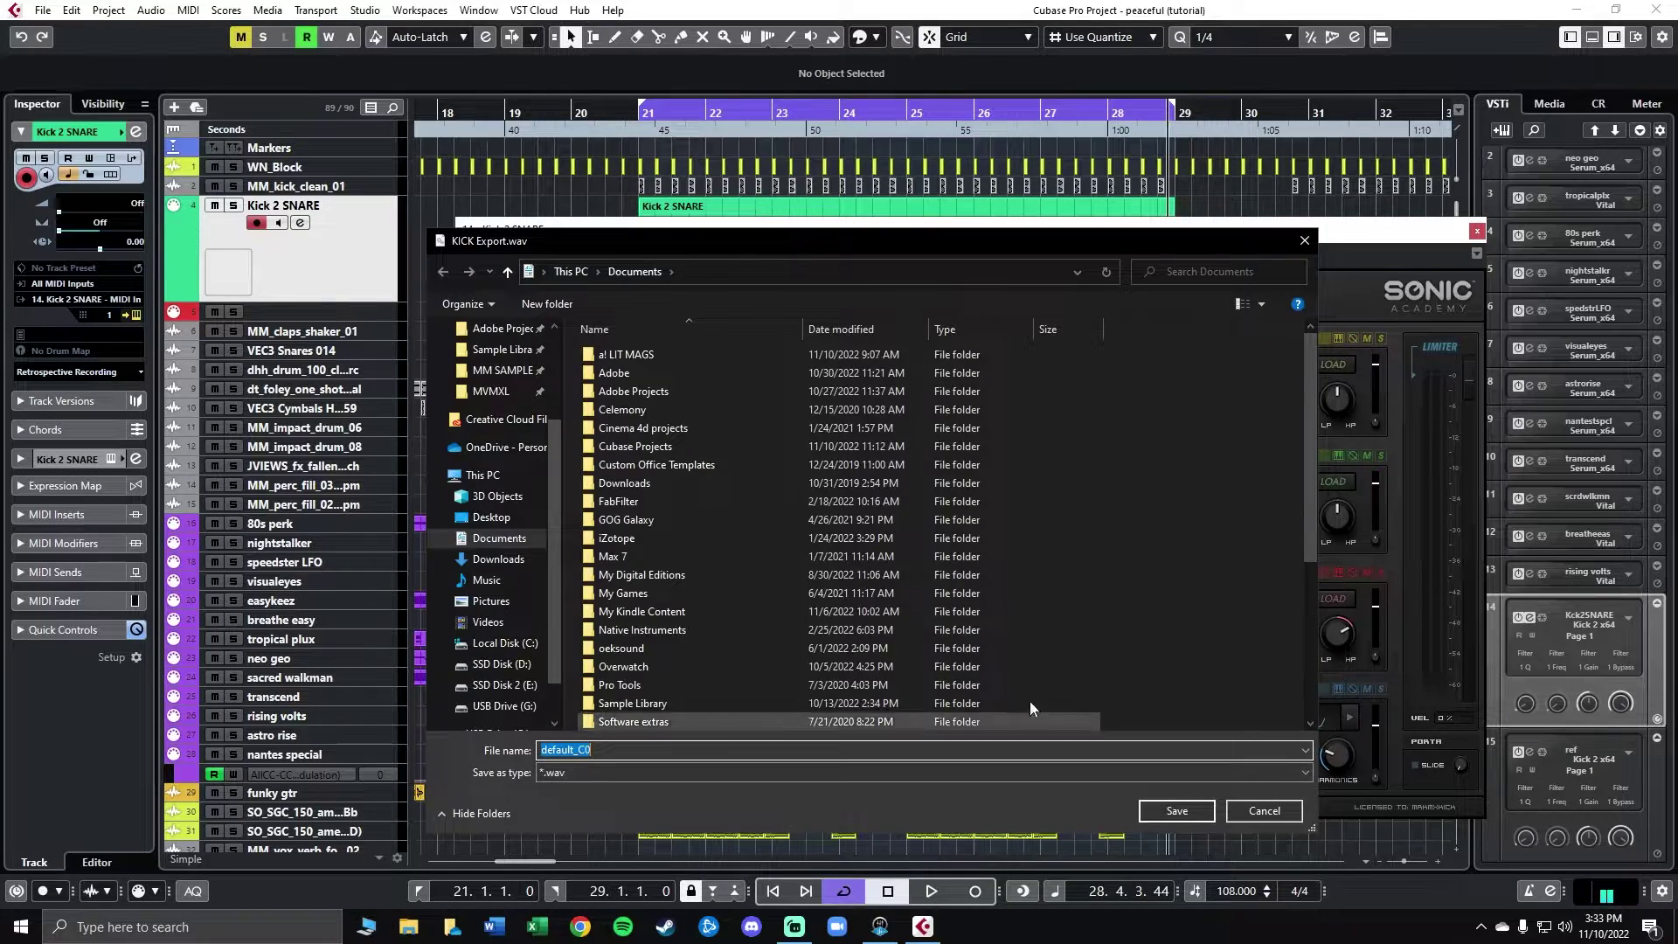
{"action": "left_click", "coordinate": [503, 376]}
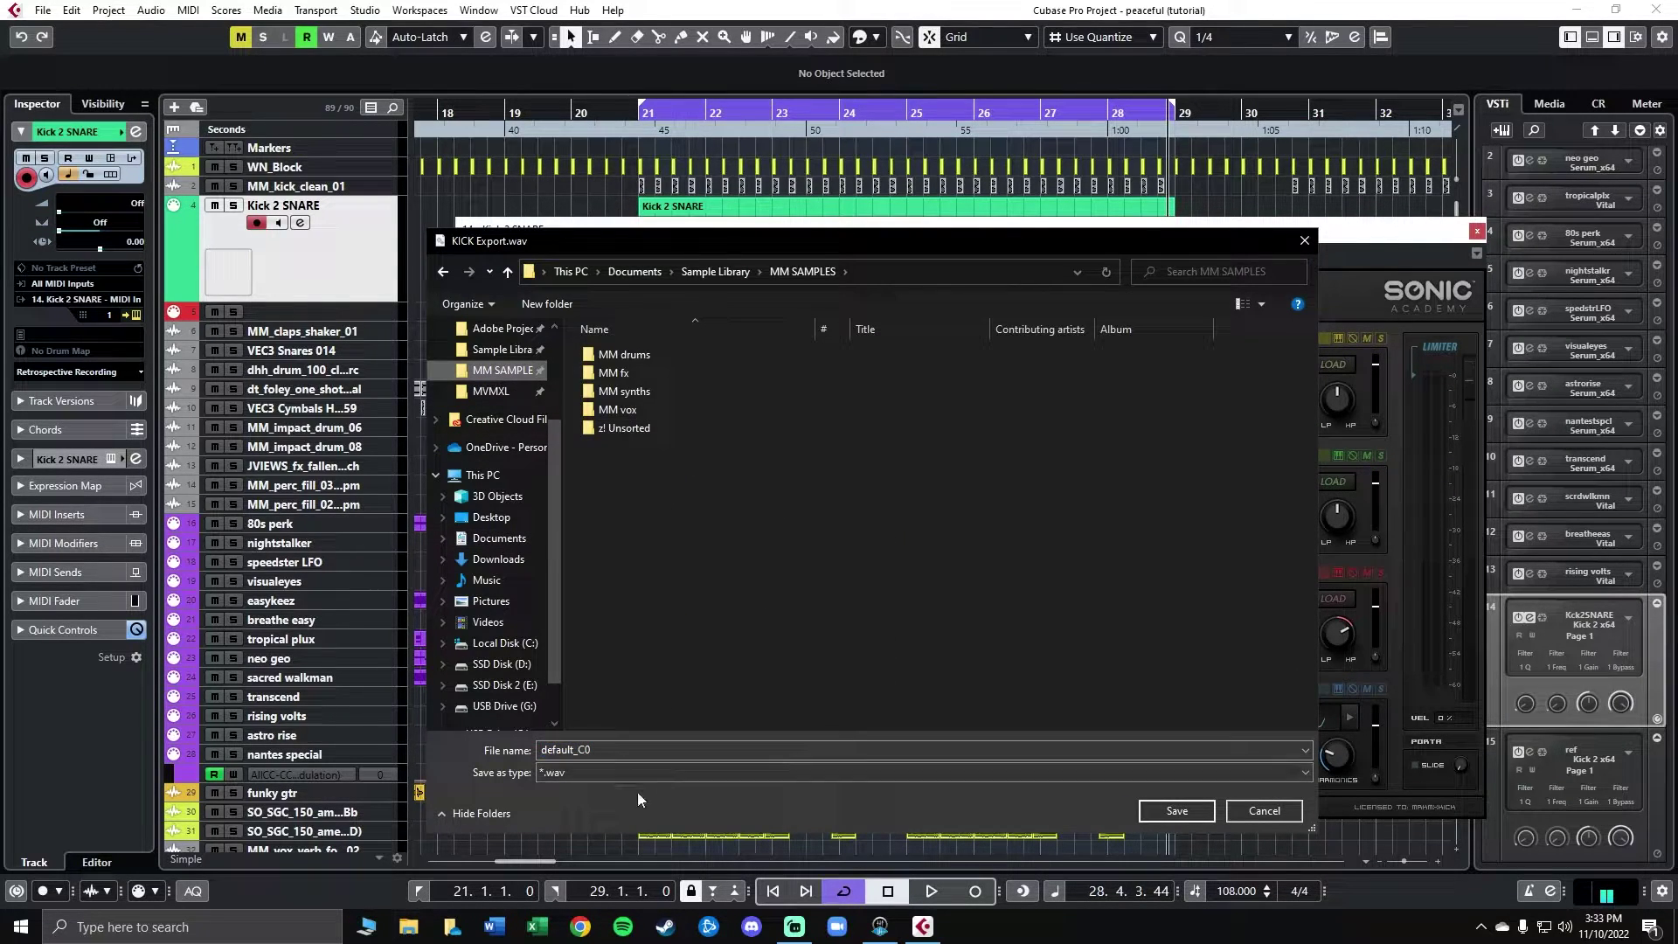
{"action": "double_click", "coordinate": [608, 747]}
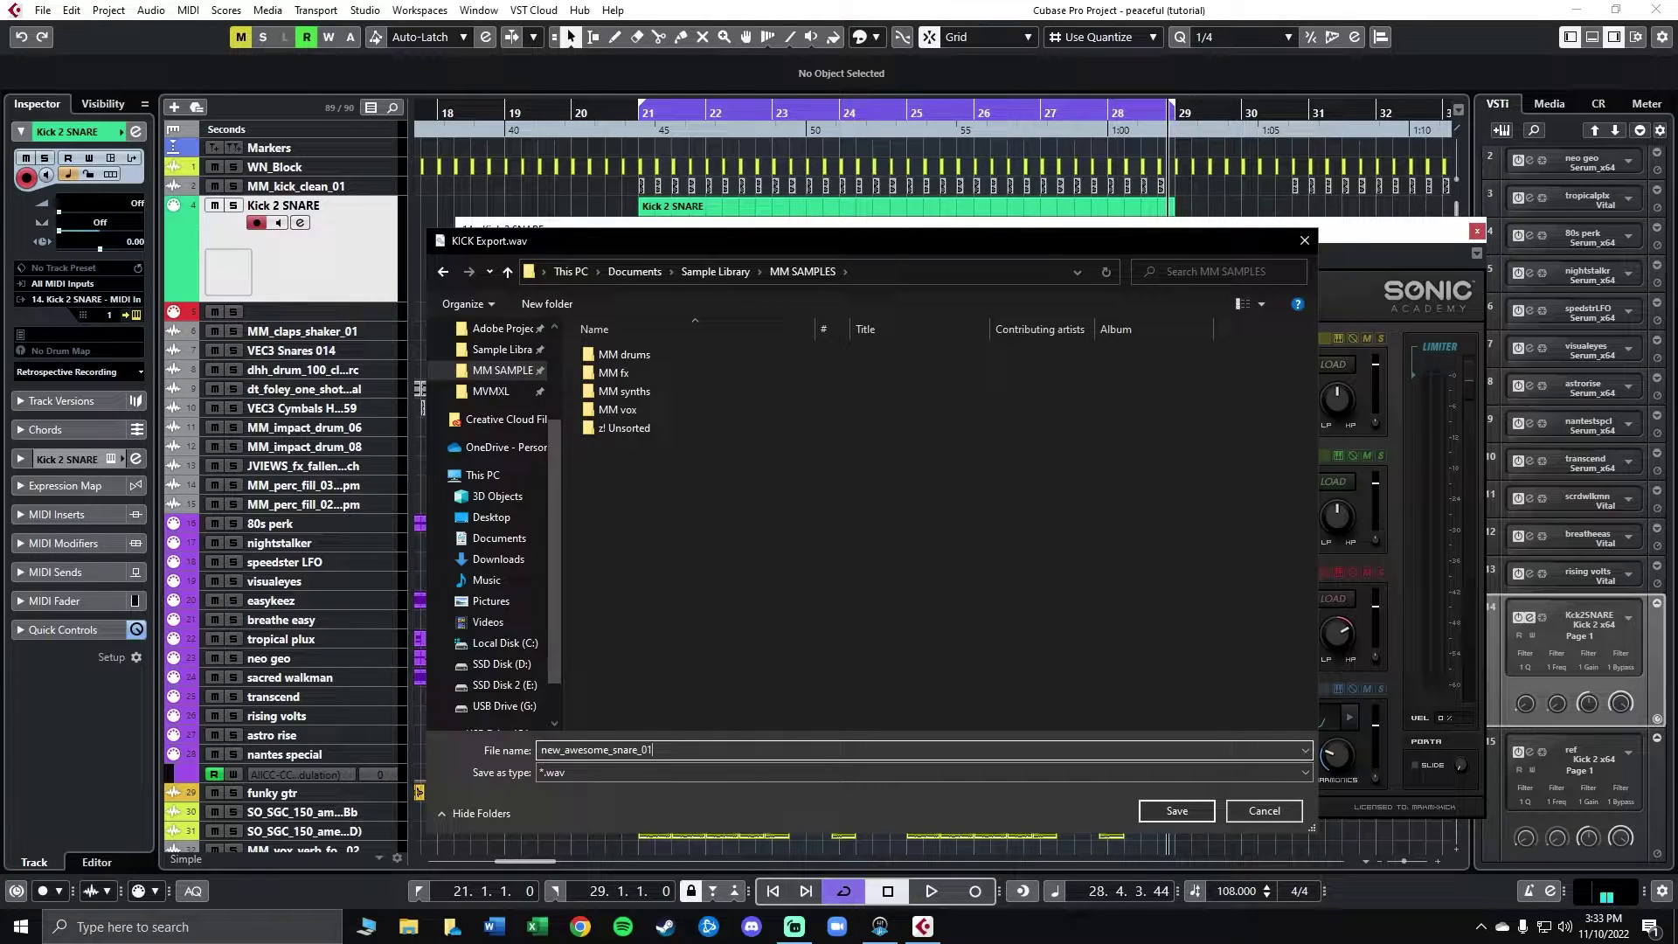
{"action": "left_click", "coordinate": [1186, 814]}
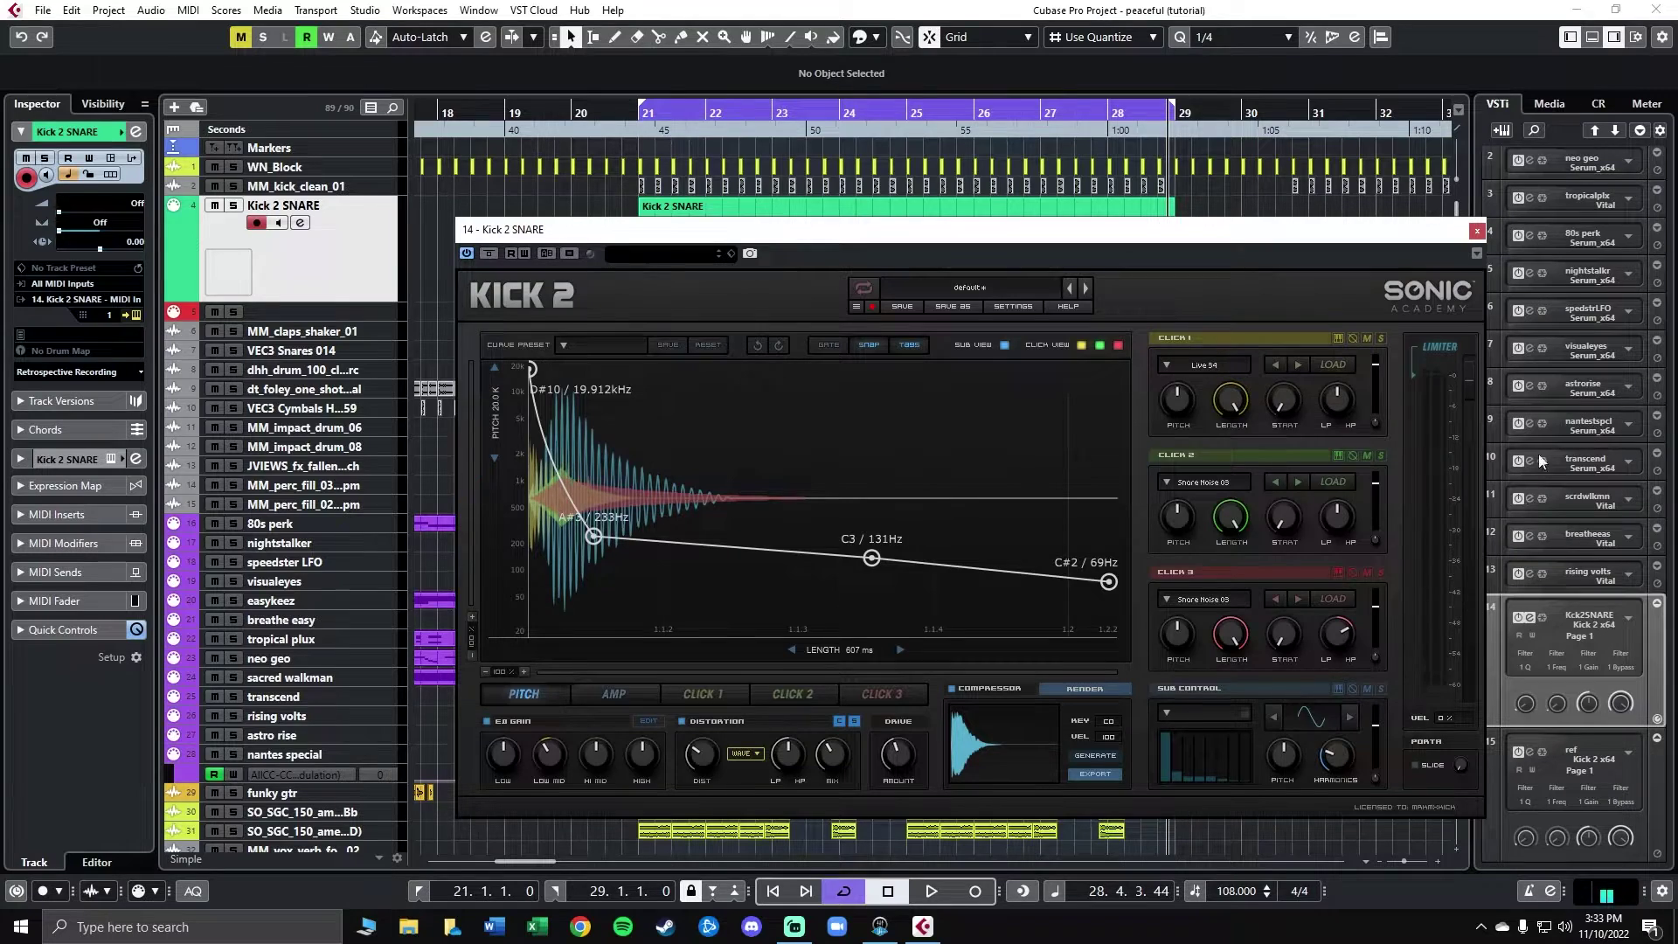
Step: Import new_awesome_snare_01 from File Explorer onto a new audio track and move that track directly below Kick 2 SNARE
{"action": "left_click", "coordinate": [1477, 232]}
{"action": "scroll", "coordinate": [1134, 437], "scroll_direction": "down", "scroll_amount": 15}
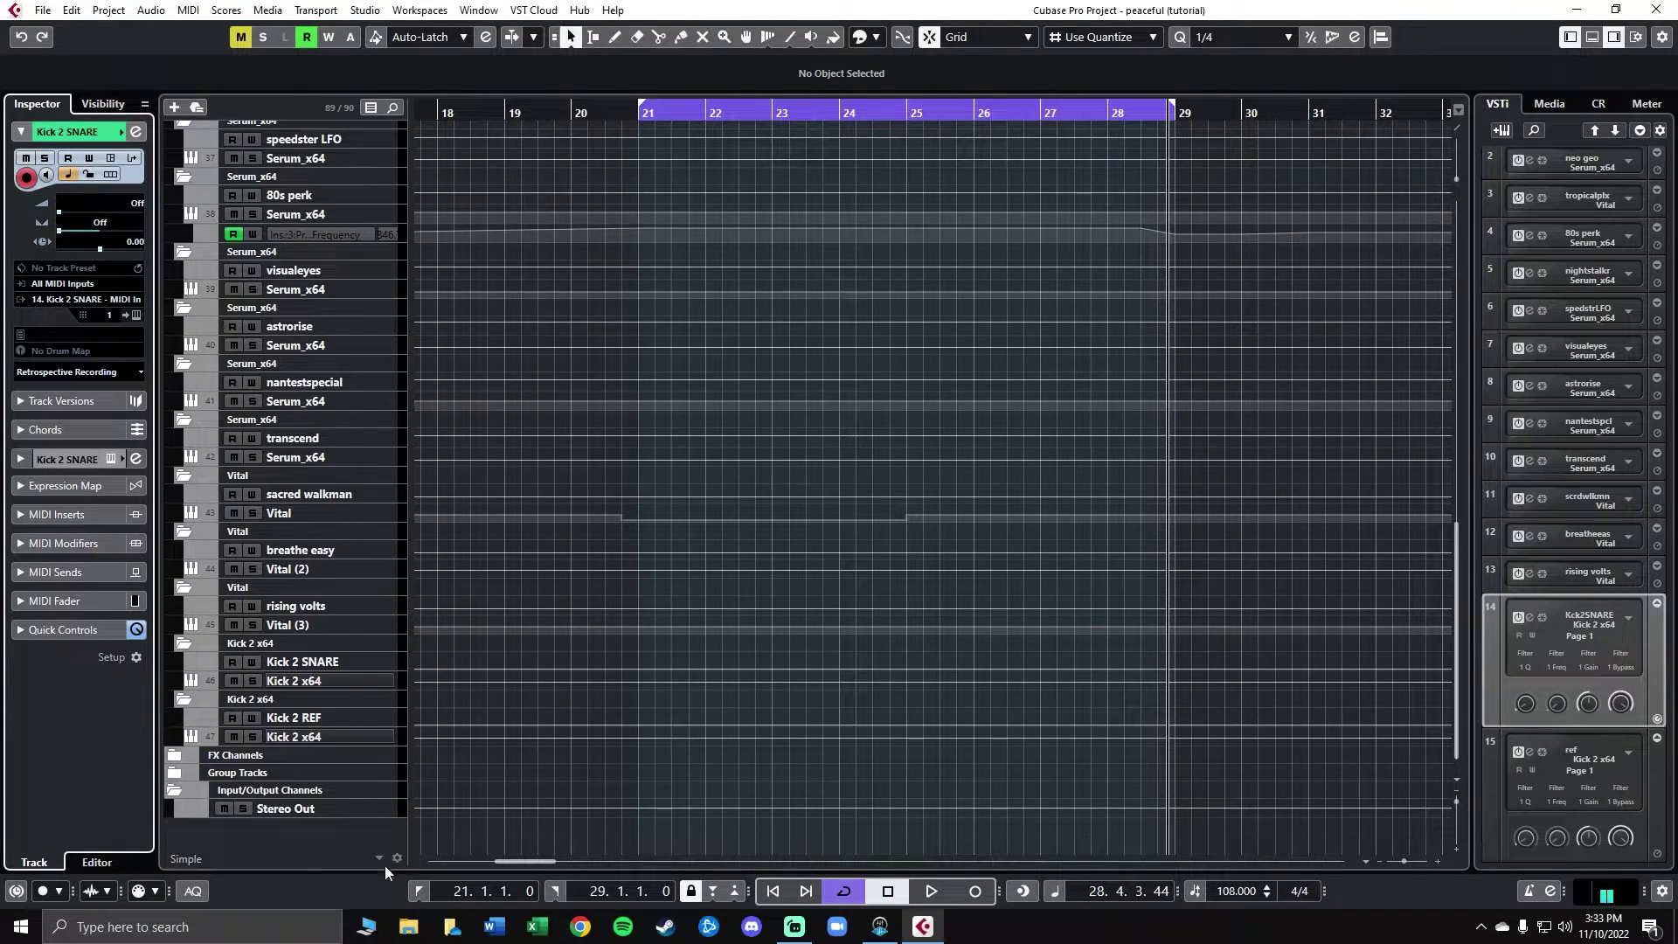
{"action": "left_click", "coordinate": [409, 927]}
{"action": "double_click", "coordinate": [749, 450]}
{"action": "mouse_move", "coordinate": [742, 380]}
{"action": "left_mouse_down"}
{"action": "mouse_move", "coordinate": [747, 411]}
{"action": "mouse_move", "coordinate": [551, 843]}
{"action": "left_mouse_up"}
{"action": "key", "text": "Return"}
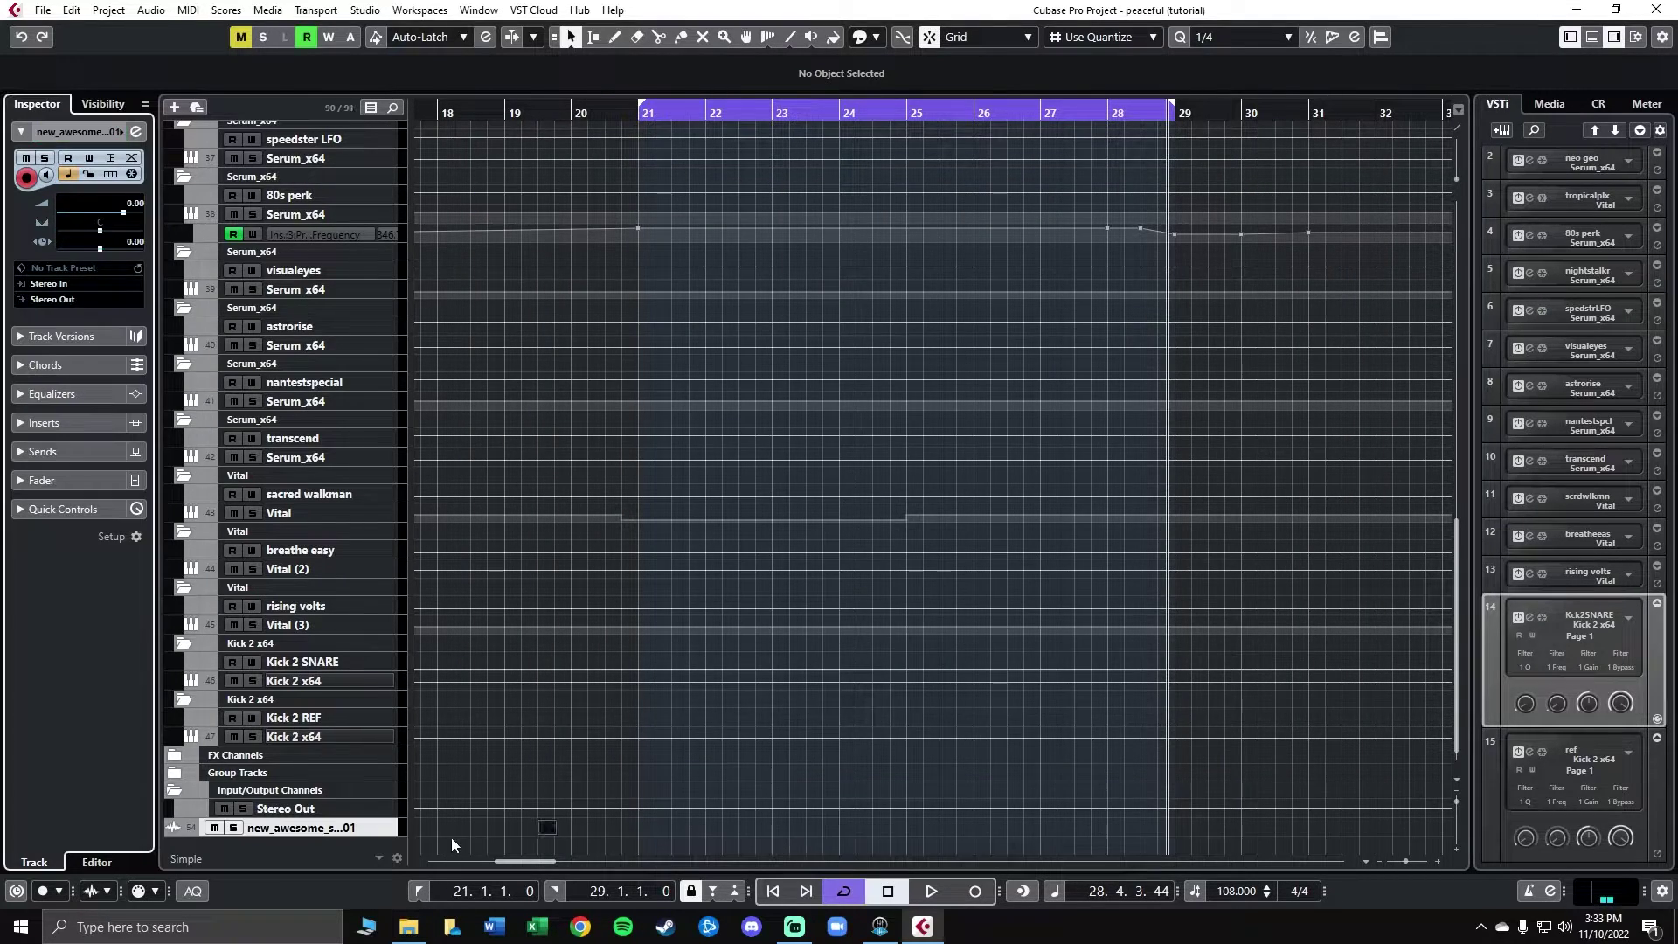
{"action": "left_click_drag", "start_coordinate": [393, 809], "coordinate": [352, 306]}
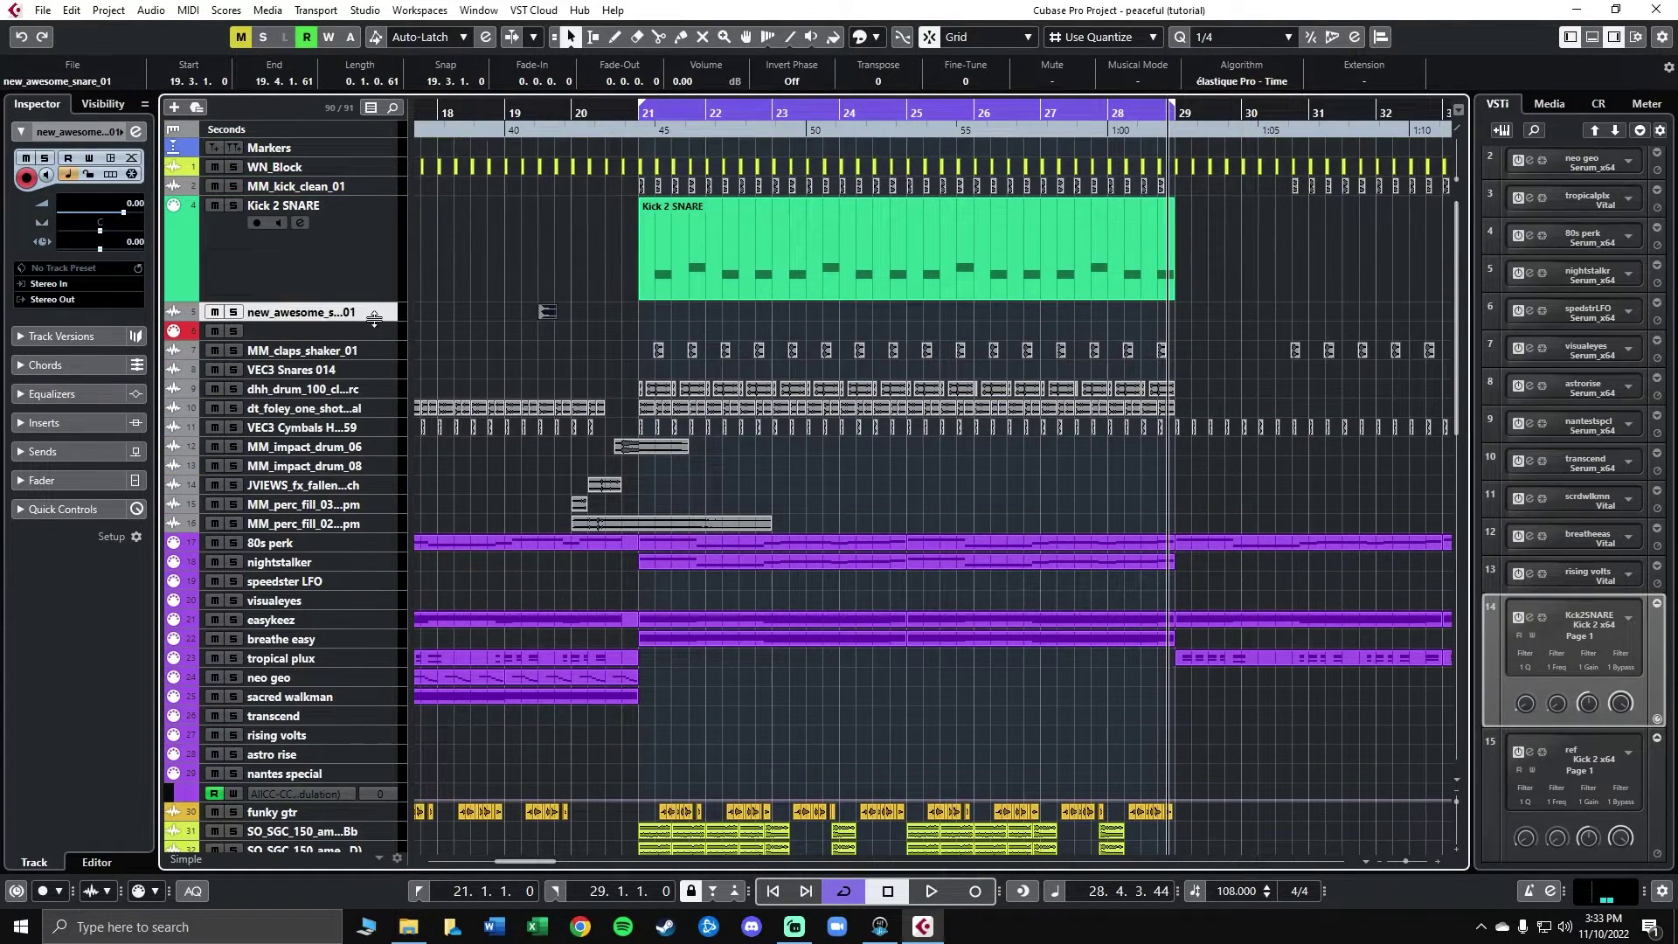
Step: Place the snare sample on beat 2 of bar 21, trimmed to one beat, and copy it to beat 4
{"action": "left_click_drag", "start_coordinate": [404, 458], "coordinate": [404, 459]}
{"action": "left_click_drag", "start_coordinate": [549, 348], "coordinate": [669, 348]}
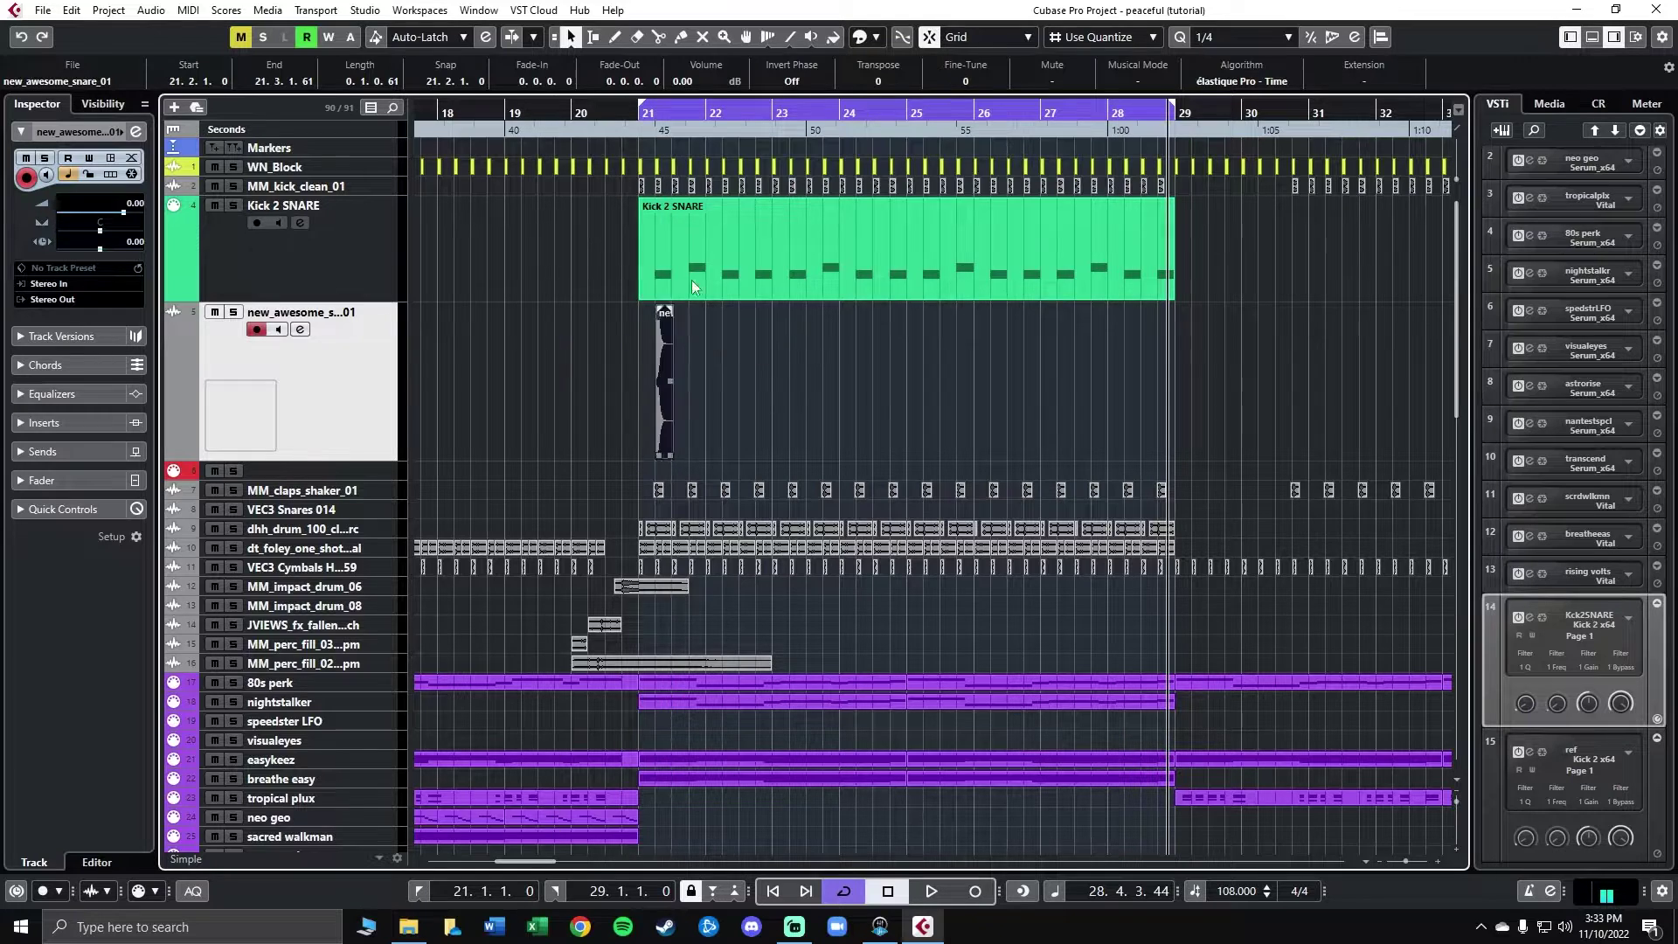
{"action": "left_click_drag", "start_coordinate": [675, 113], "coordinate": [673, 341]}
{"action": "key", "text": "KP_1"}
{"action": "left_click_drag", "start_coordinate": [662, 456], "coordinate": [657, 451]}
{"action": "left_click_drag", "start_coordinate": [628, 402], "coordinate": [754, 395], "text": "alt"}
Step: Select bar 21 of the snare sample track as a range and duplicate it until the pattern reaches bar 29
{"action": "right_click", "coordinate": [536, 389]}
{"action": "left_click", "coordinate": [540, 393]}
{"action": "left_click_drag", "start_coordinate": [540, 395], "coordinate": [790, 429]}
{"action": "key", "text": "g"}
{"action": "key", "text": "g"}
{"action": "key", "text": "ctrl+d"}
{"action": "key", "text": "ctrl+d"}
{"action": "key", "text": "ctrl+d"}
{"action": "key", "text": "ctrl+d"}
{"action": "key", "text": "ctrl+d"}
{"action": "key", "text": "ctrl+d"}
{"action": "key", "text": "ctrl+d"}
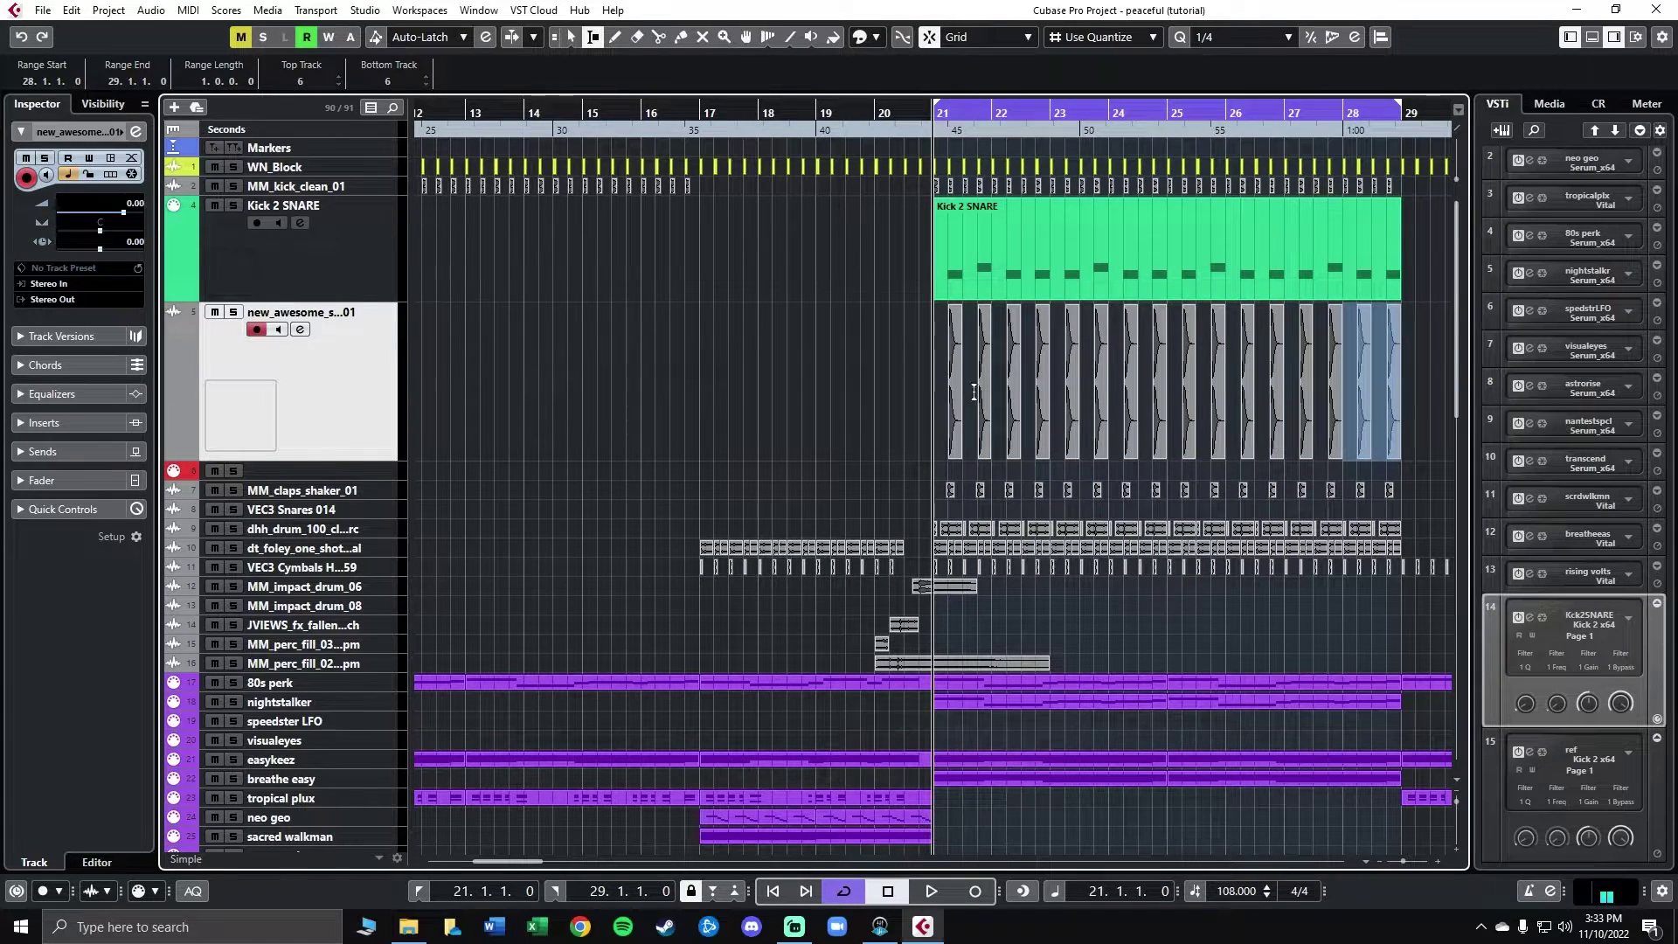
Step: Set the snare sample track's volume to -9.00 and mute the Kick 2 SNARE track
{"action": "key", "text": "1"}
{"action": "left_click", "coordinate": [133, 203]}
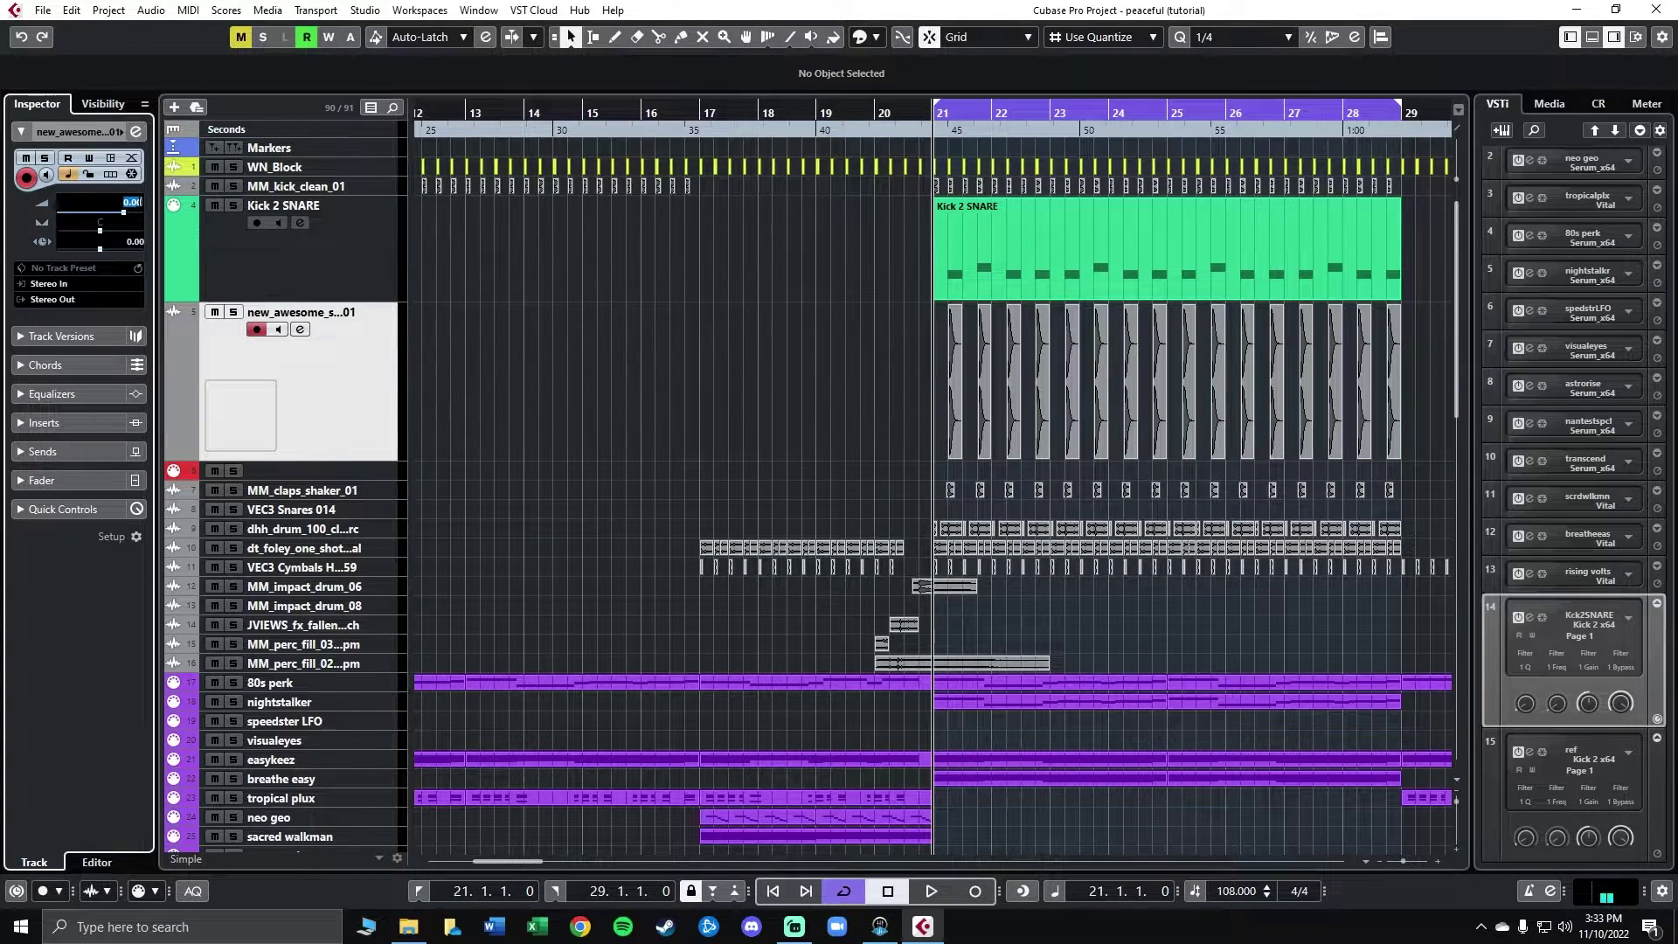
{"action": "left_click", "coordinate": [214, 206]}
Step: Solo the snare sample track, play it from bar 21, and stop playback
{"action": "key", "text": "g"}
{"action": "left_click_drag", "start_coordinate": [1105, 113], "coordinate": [467, 147]}
{"action": "left_click", "coordinate": [234, 312]}
{"action": "key", "text": "space"}
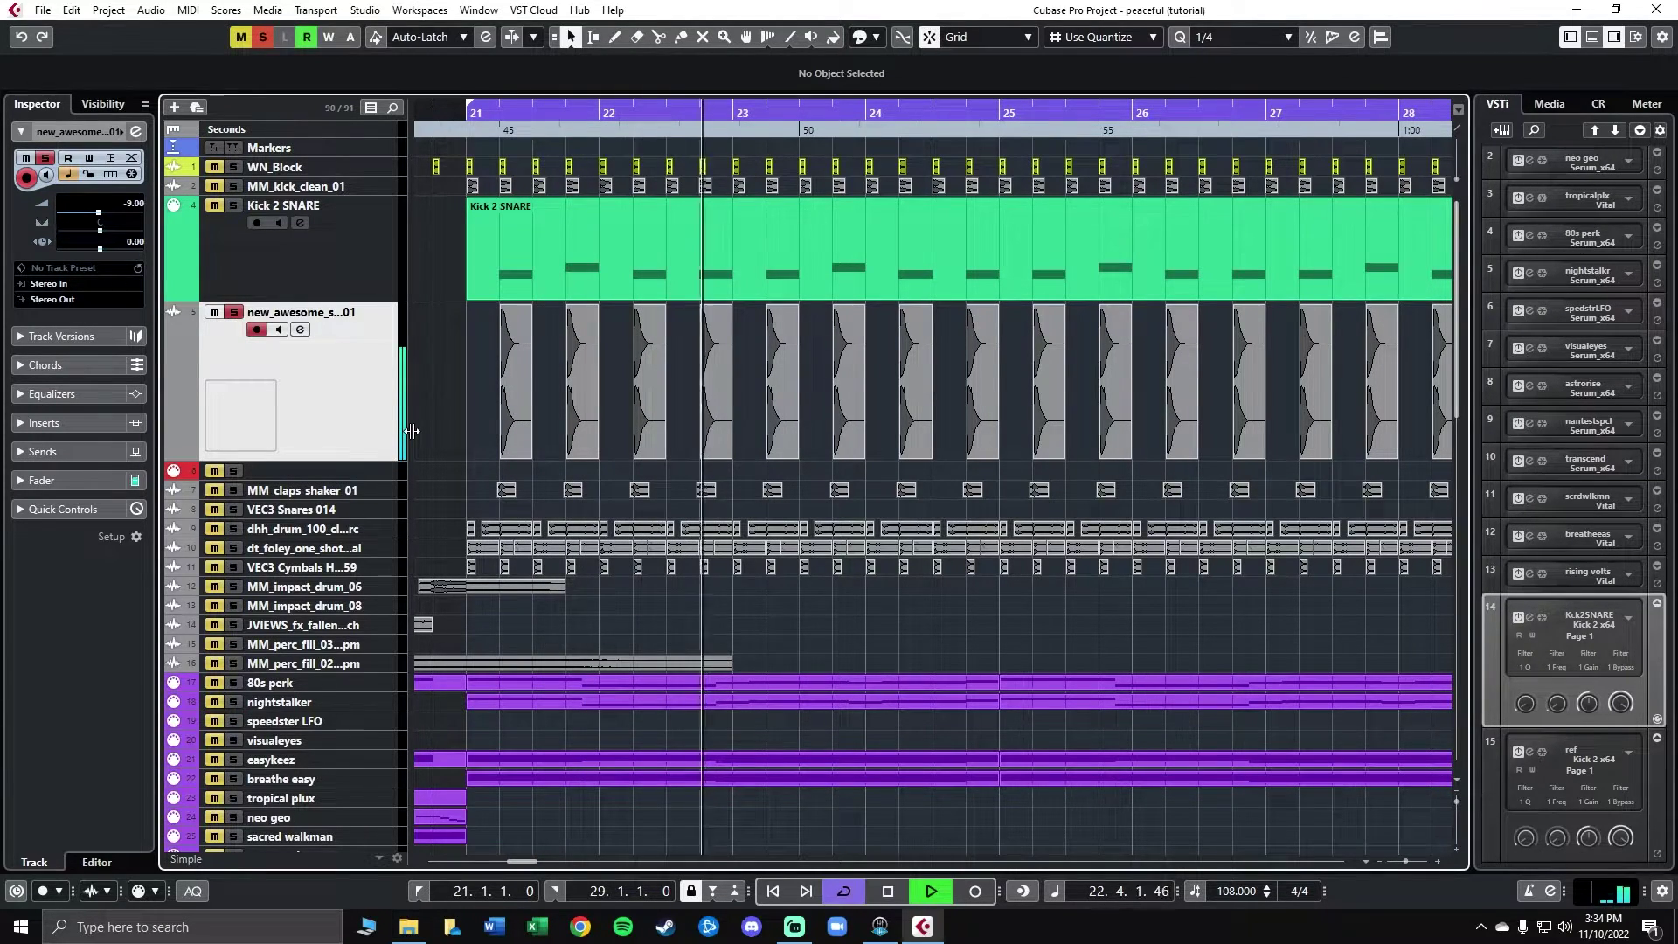
{"action": "key", "text": "space"}
Step: Unsolo the snare sample track and play the full arrangement from bar 20
{"action": "left_click", "coordinate": [234, 312]}
{"action": "key", "text": "g"}
{"action": "left_click", "coordinate": [594, 118]}
{"action": "key", "text": "g"}
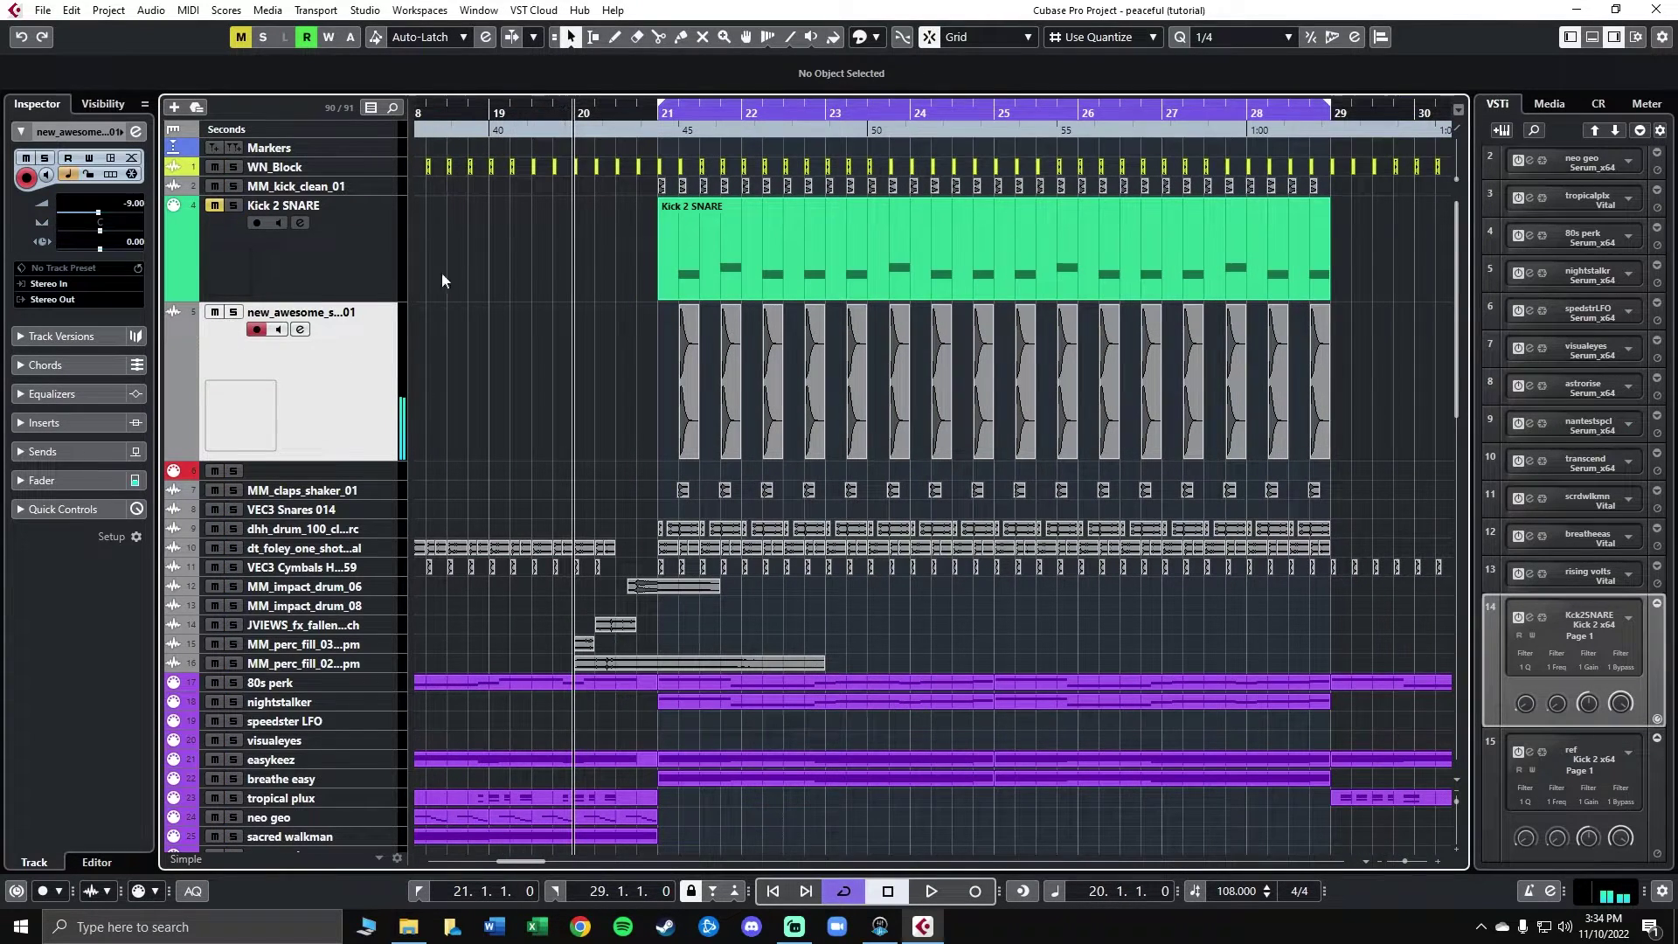
{"action": "key", "text": "space"}
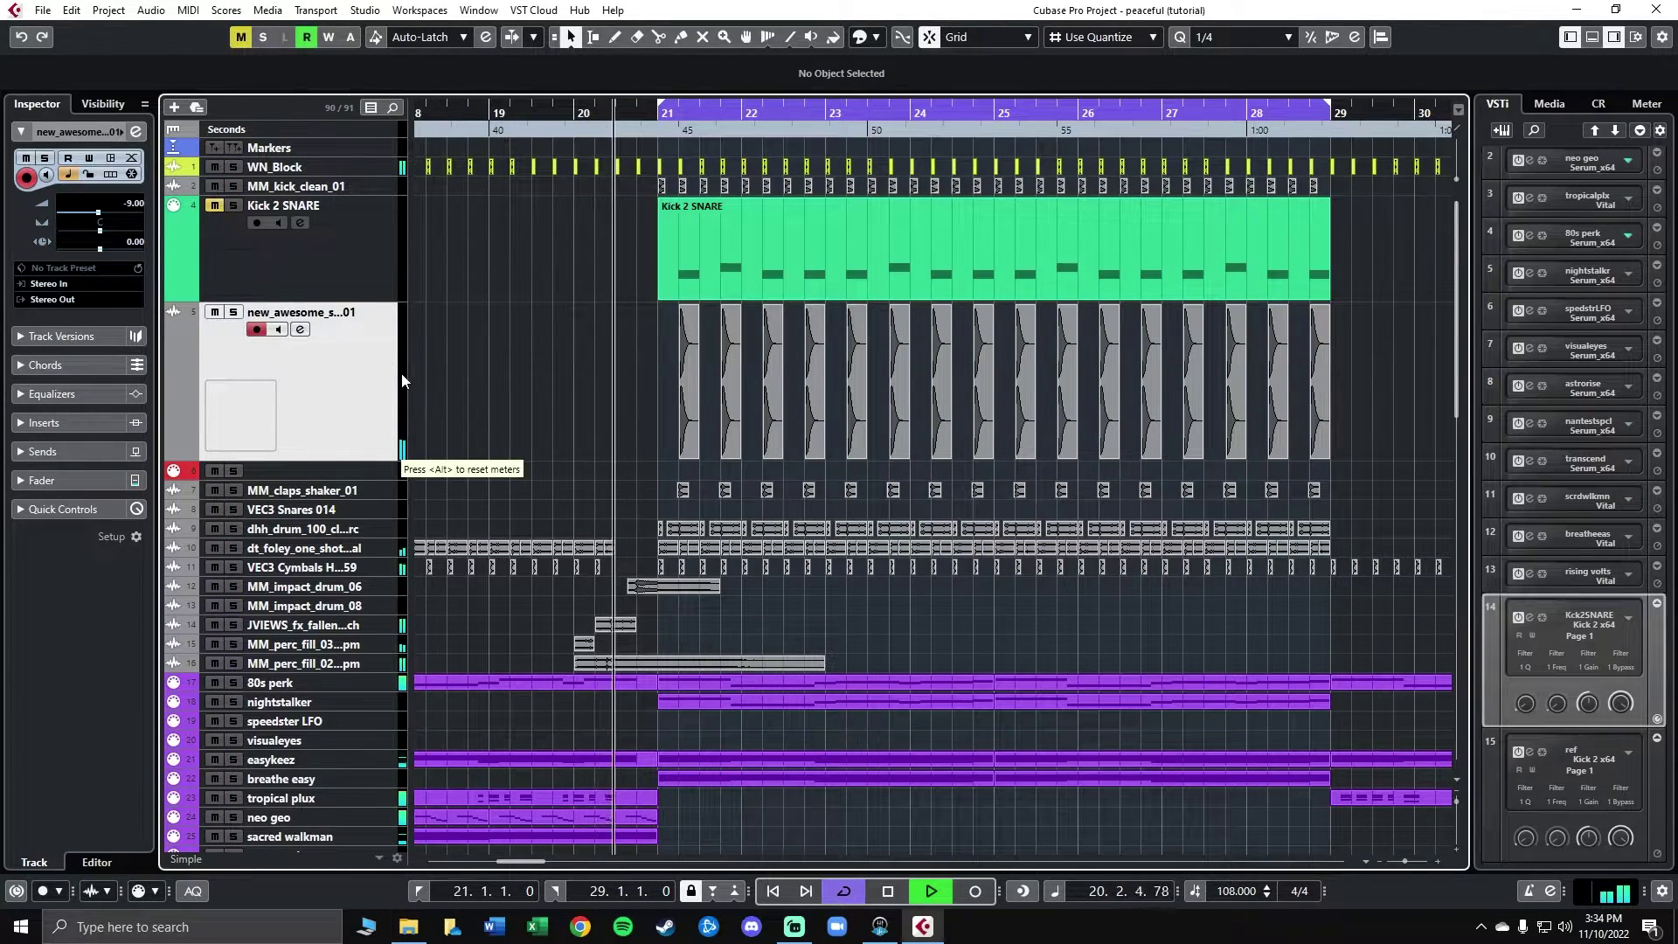